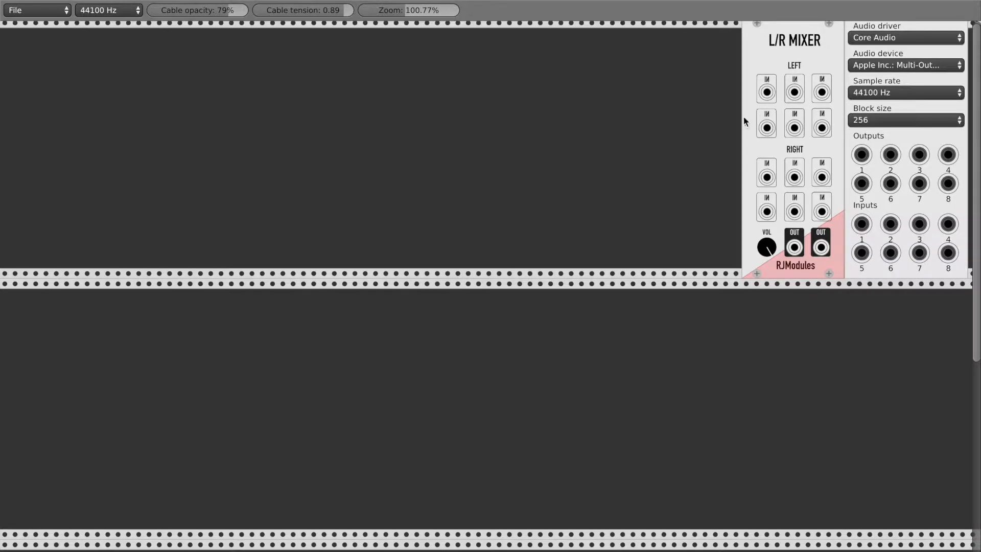
Step: Browse the full list of RJModules modules available to add, from generators to utilities
scroll(428, 150, down, 5)
scroll(428, 150, up, 5)
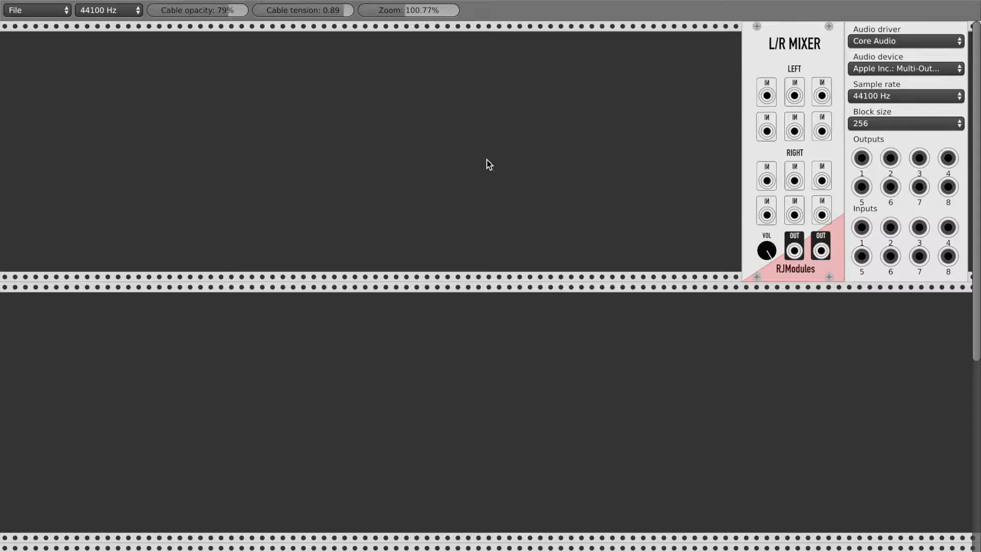
right_click(539, 83)
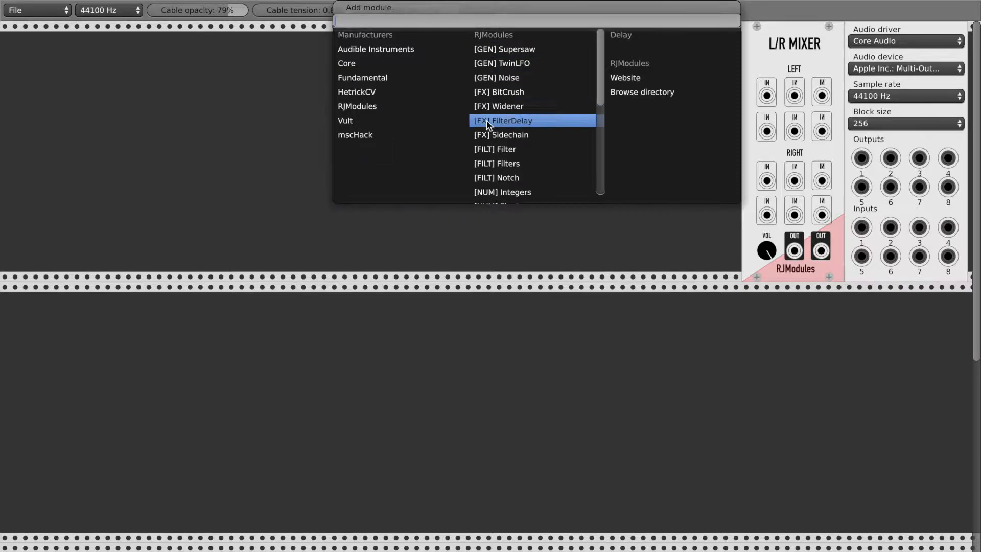
scroll(506, 138, down, 1)
scroll(521, 153, down, 1)
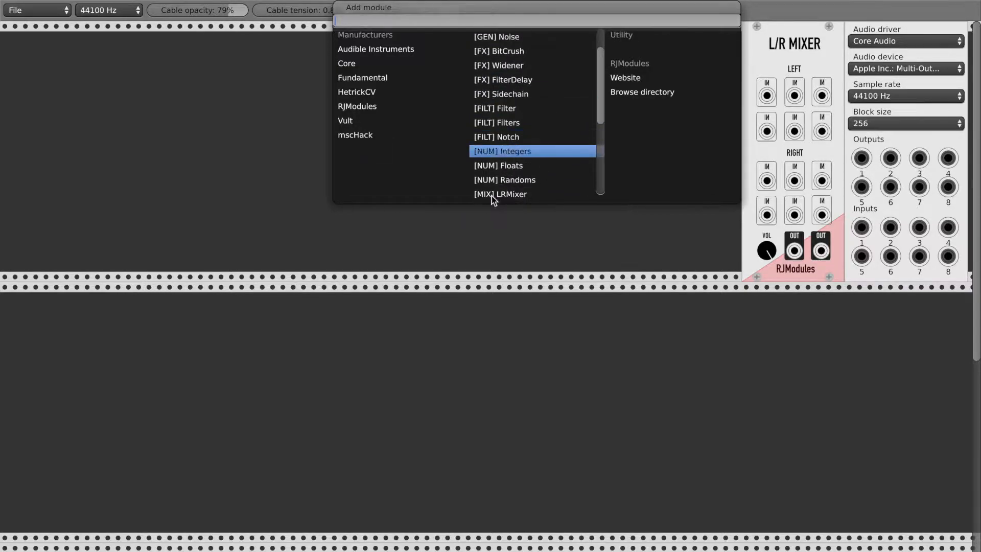
scroll(503, 143, down, 2)
scroll(517, 152, down, 9)
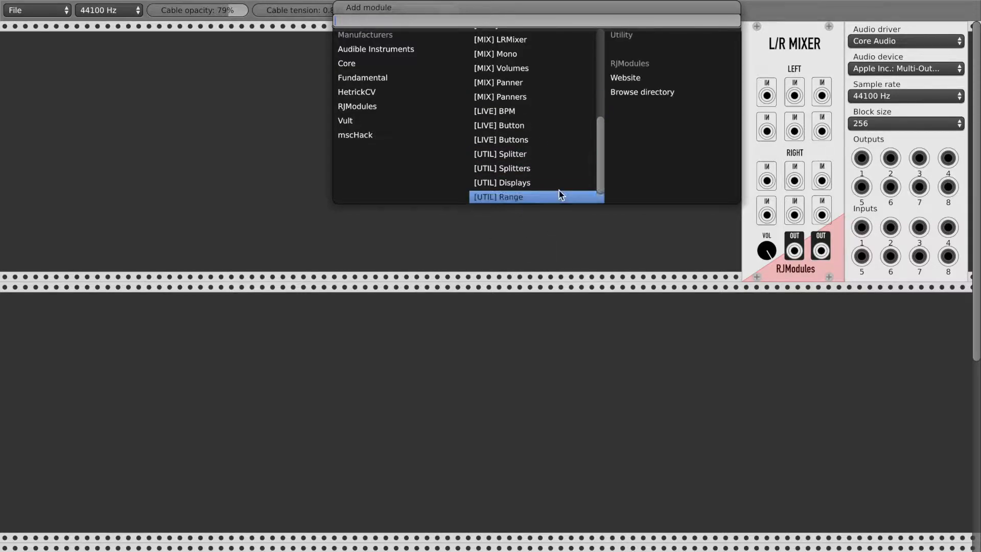
scroll(511, 97, up, 5)
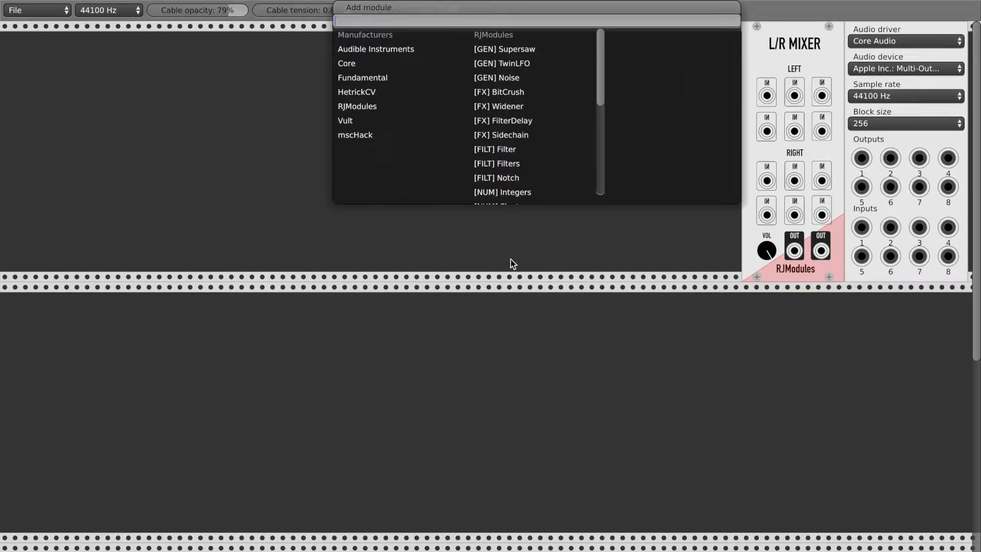
click(150, 365)
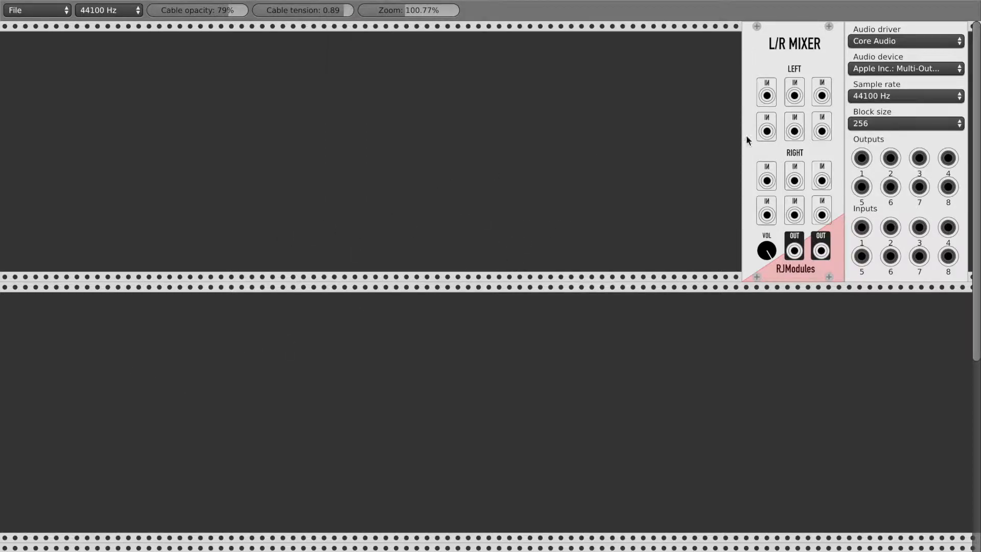
Step: Patch the L/R Mixer's left and right outputs to audio interface outputs 1 and 2
drag(793, 55, 806, 73)
drag(820, 250, 890, 158)
drag(797, 256, 861, 158)
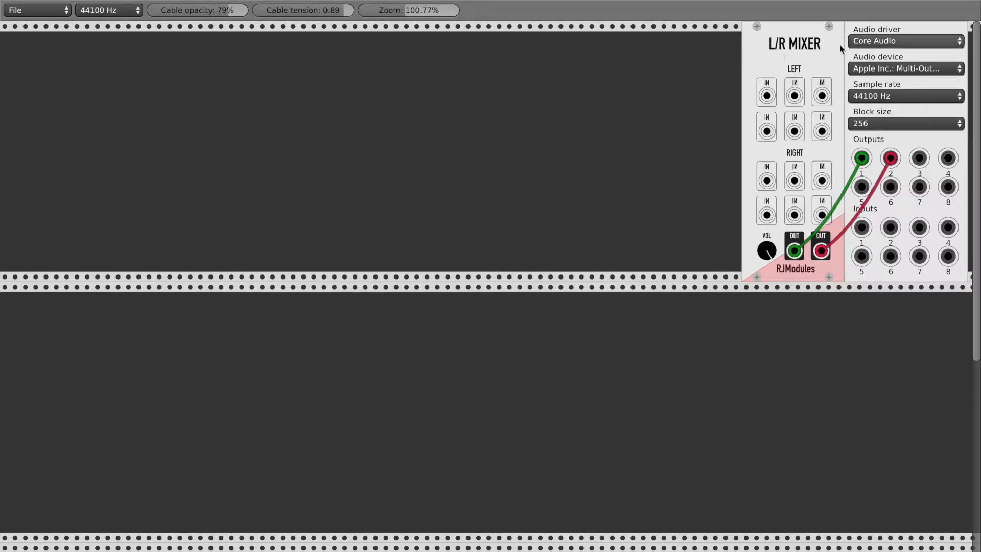
Step: Add the RJModules Volumes module and place it directly against the left side of the L/R Mixer
right_click(588, 71)
scroll(593, 102, down, 5)
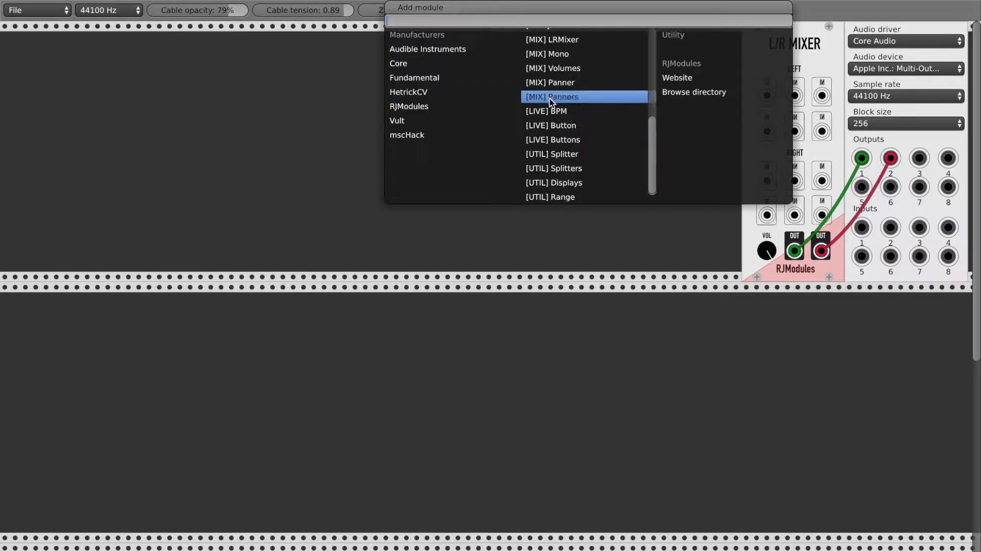
click(577, 68)
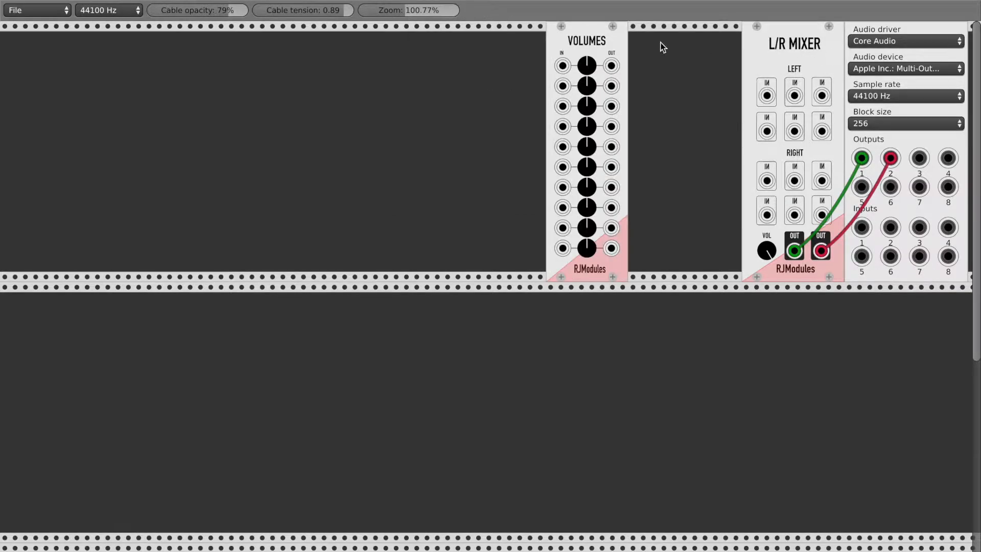
drag(595, 40, 753, 30)
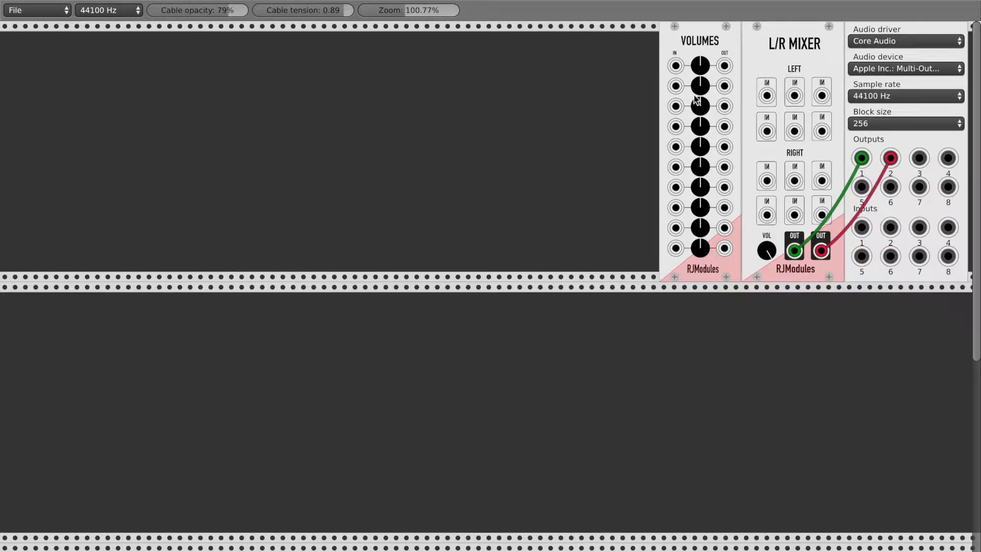
drag(698, 57, 701, 66)
Step: Add an RJModules Supersaw module near the start of the upper rack row and lower its frequency
right_click(184, 80)
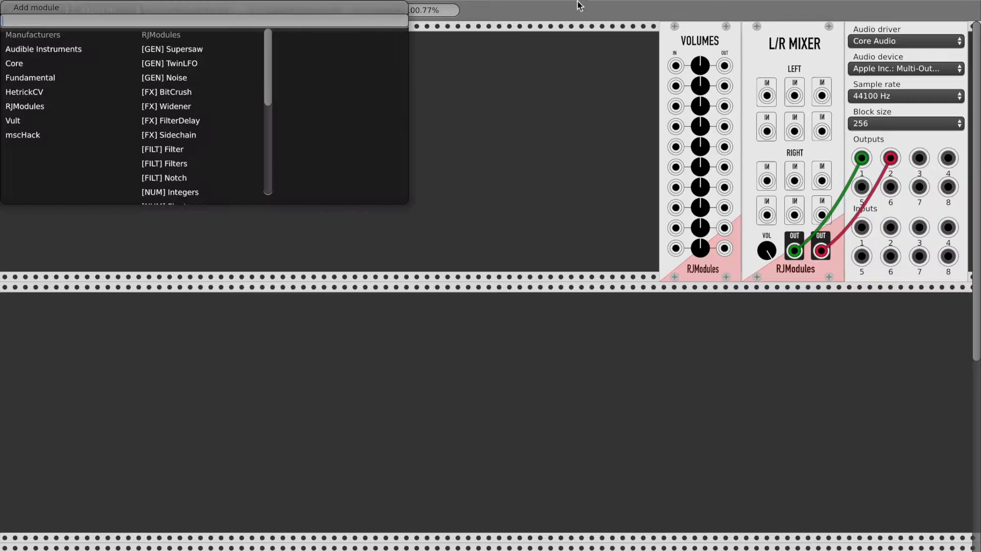
click(173, 51)
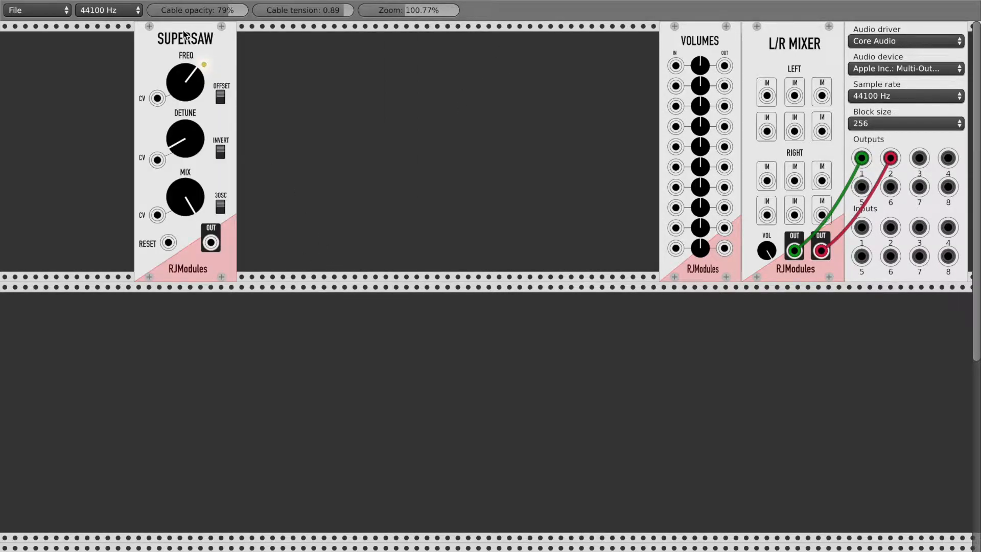
drag(185, 34, 134, 35)
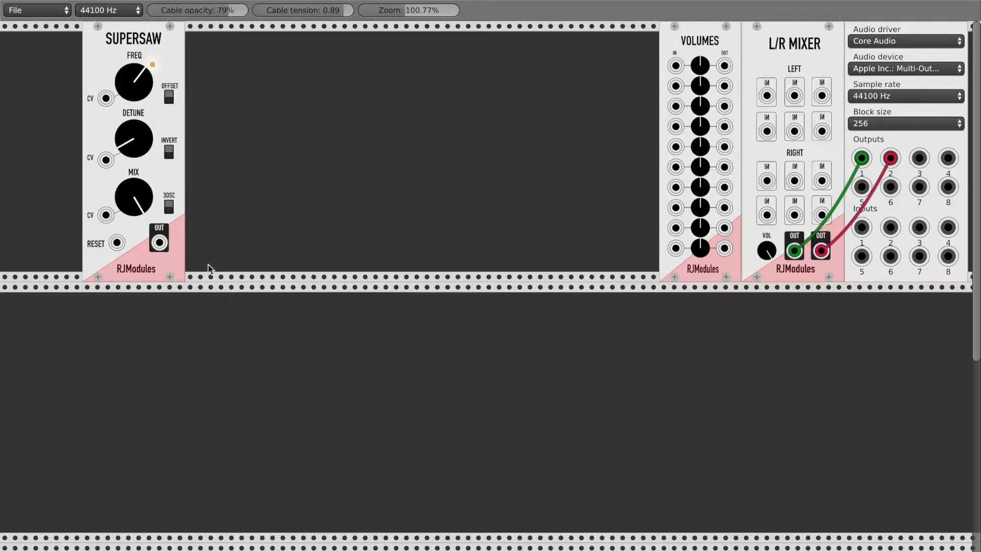
mouse_move(141, 81)
mouse_down()
mouse_move(140, 112)
mouse_move(141, 87)
mouse_up()
drag(137, 41, 230, 98)
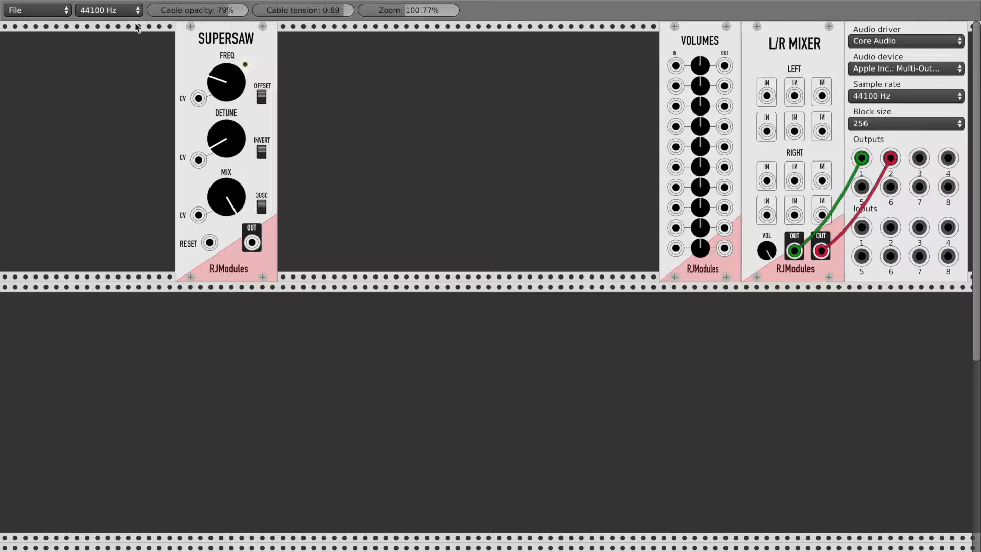
Step: Add the Fundamental Scope module and place it directly beside the Volumes module
right_click(317, 80)
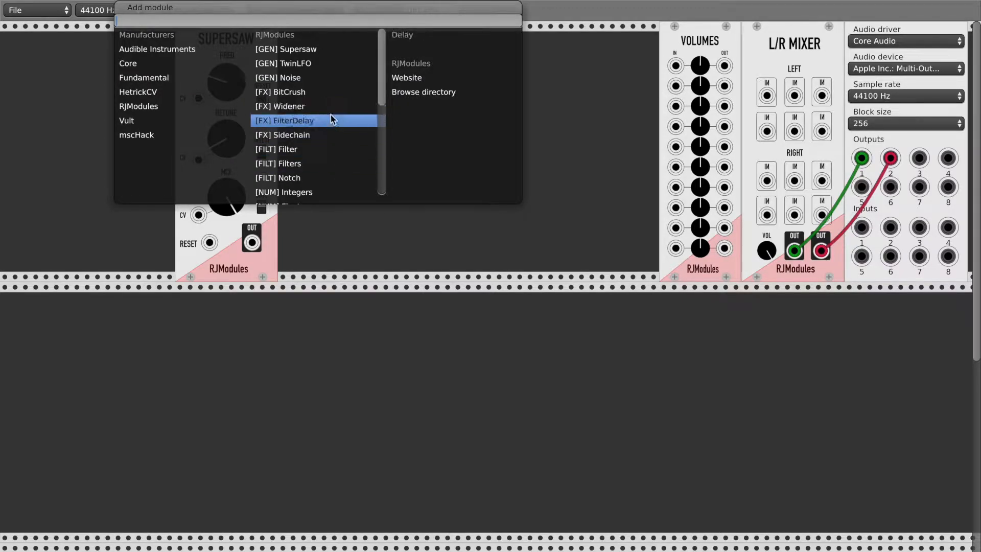
scroll(330, 115, down, 5)
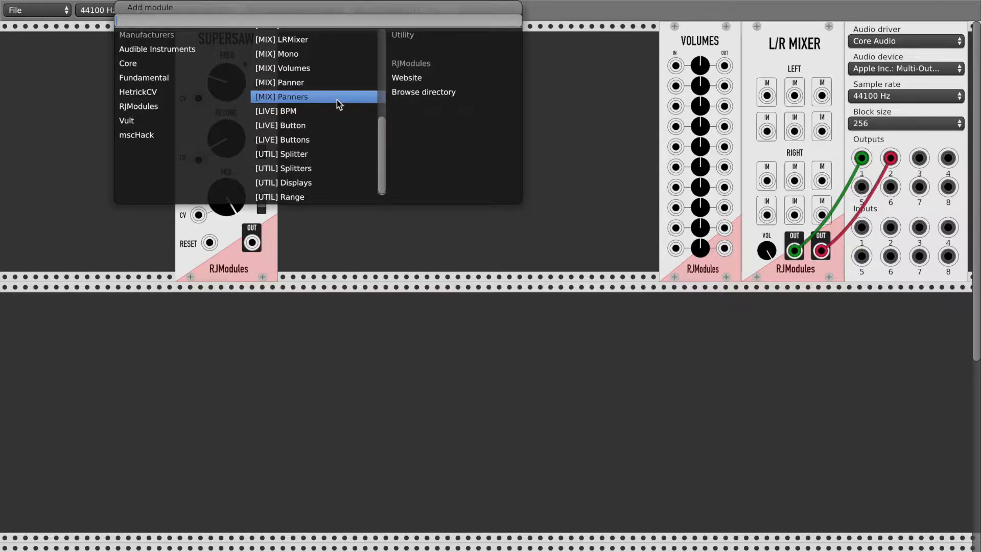
scroll(336, 95, up, 5)
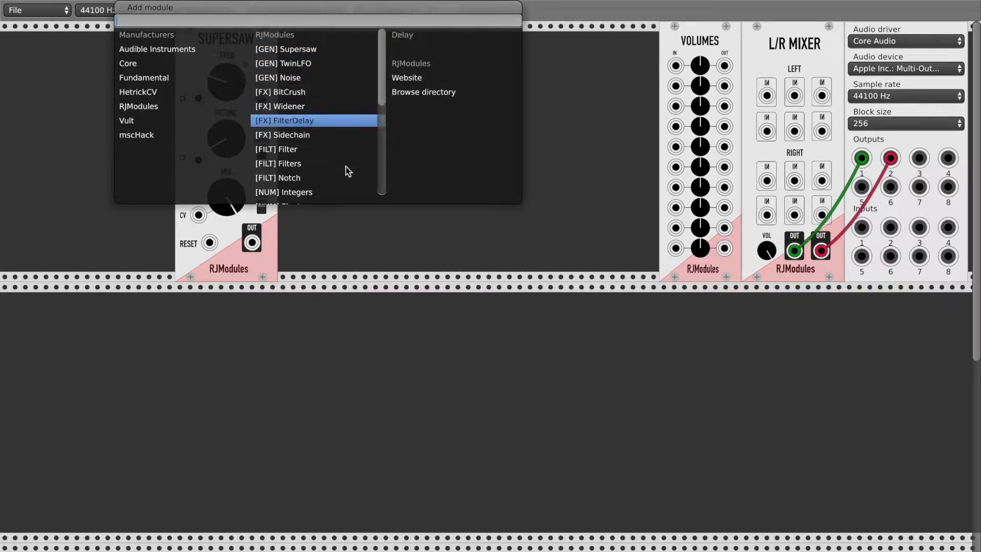
click(163, 79)
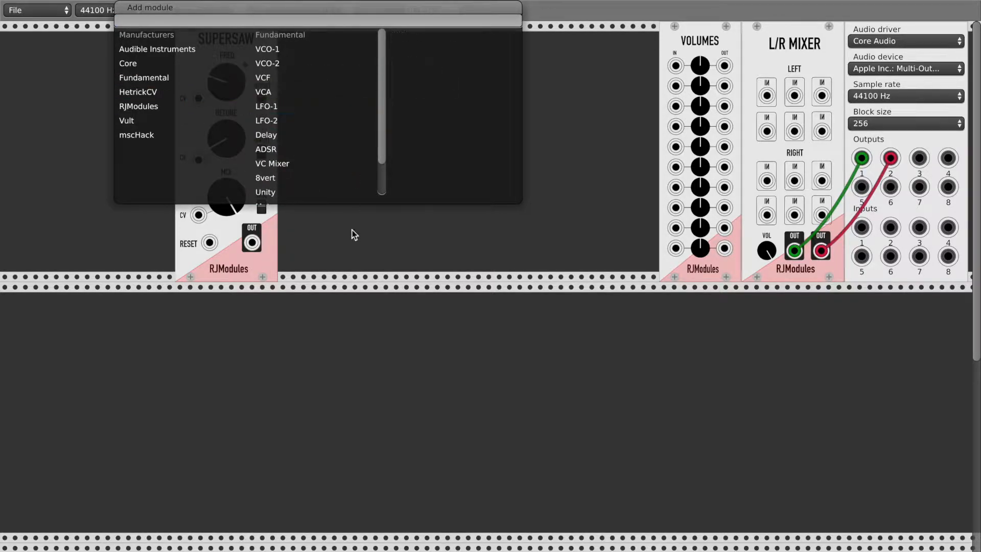
scroll(321, 171, down, 1)
click(323, 193)
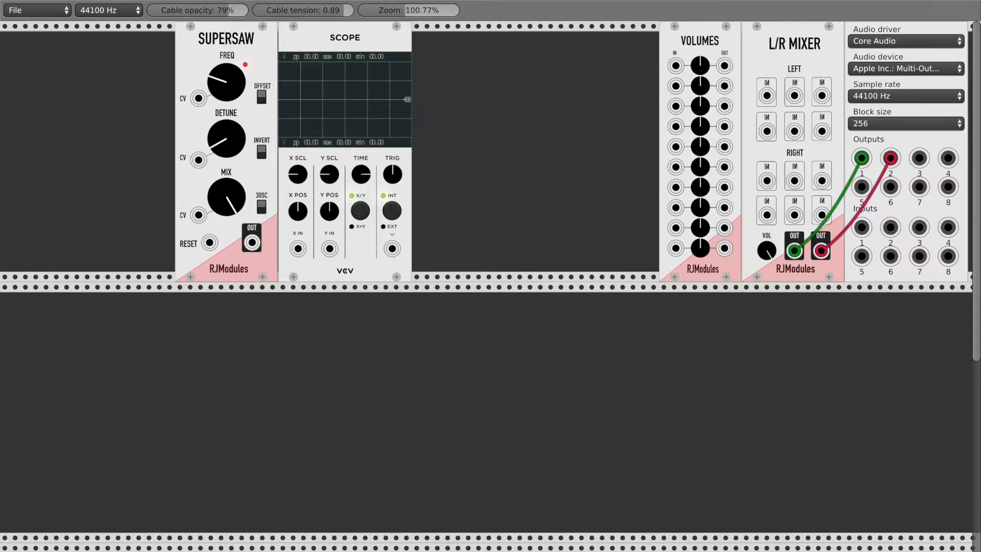
drag(356, 45, 604, 39)
Step: Add the RJModules Splitters module and place it directly beside the Scope, on the Supersaw side
right_click(357, 30)
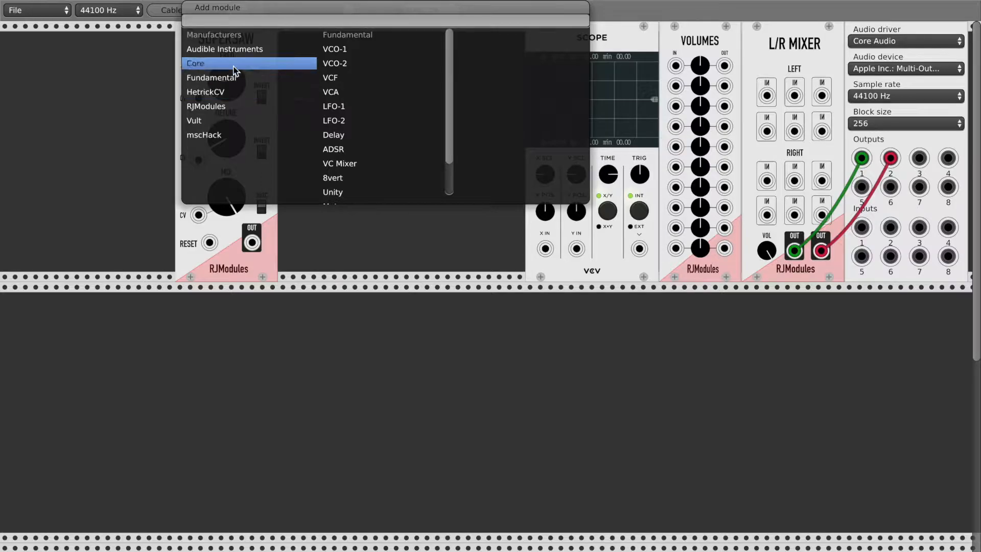
click(261, 107)
scroll(368, 108, down, 5)
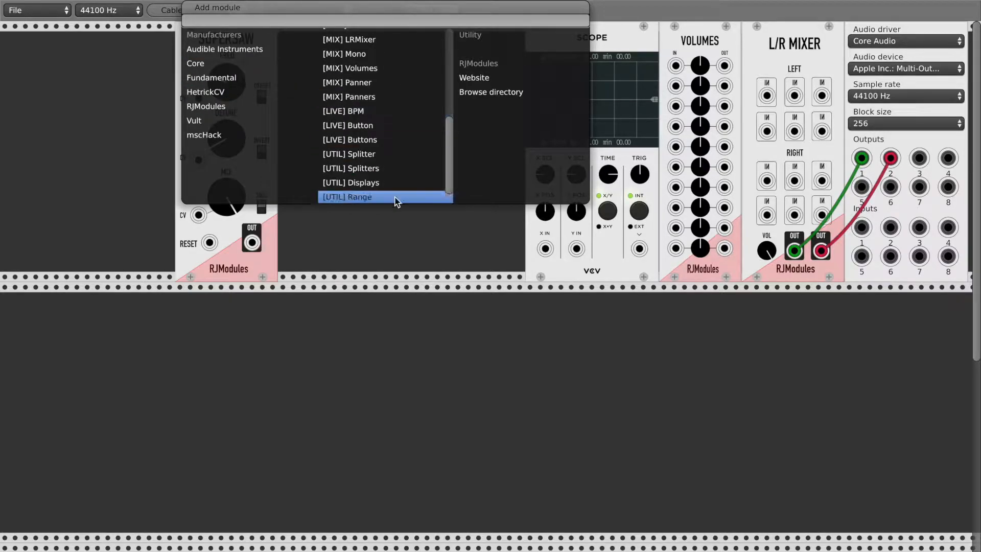
click(390, 174)
drag(401, 40, 560, 35)
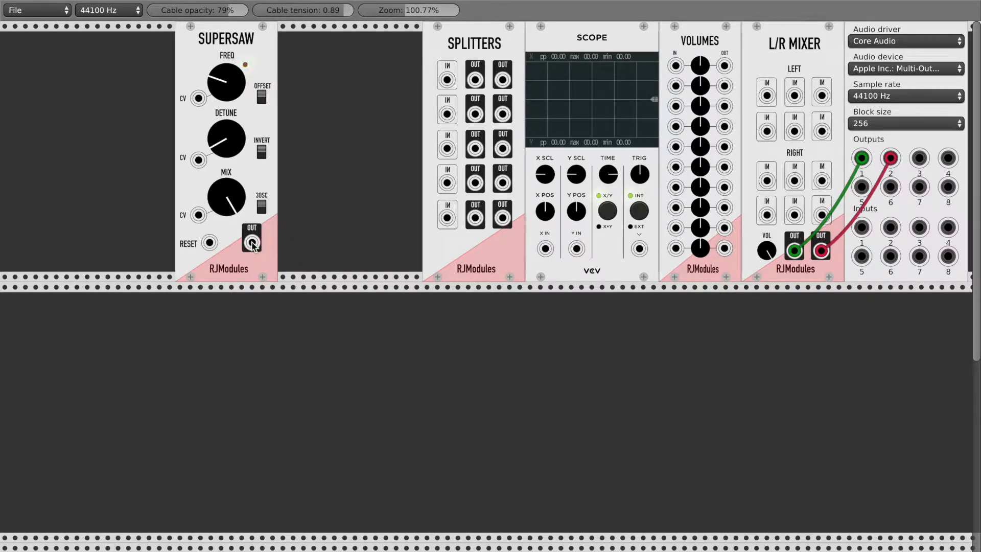
Step: Patch the Supersaw output into the first splitter and chain that splitter's first output into the second splitter's input
drag(252, 244, 442, 89)
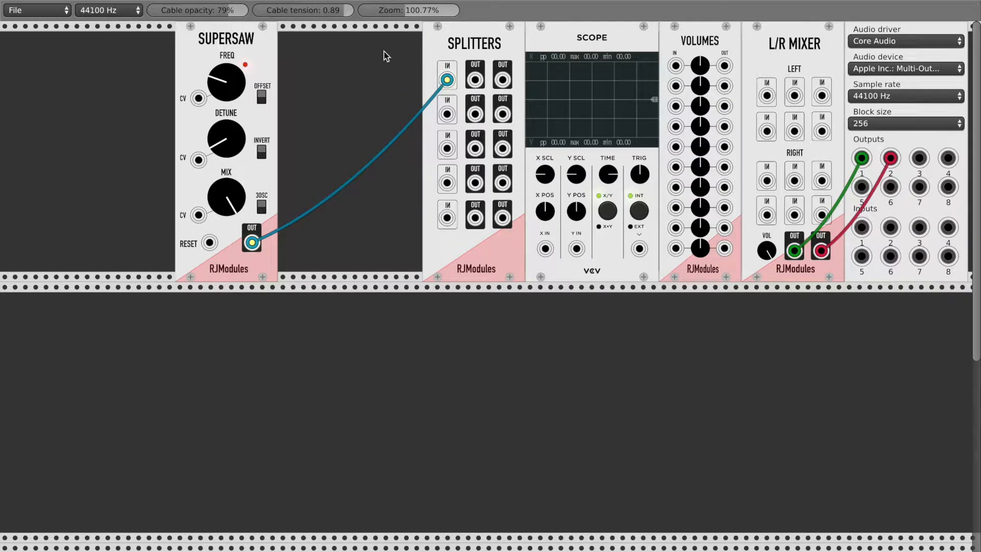
drag(474, 80, 447, 114)
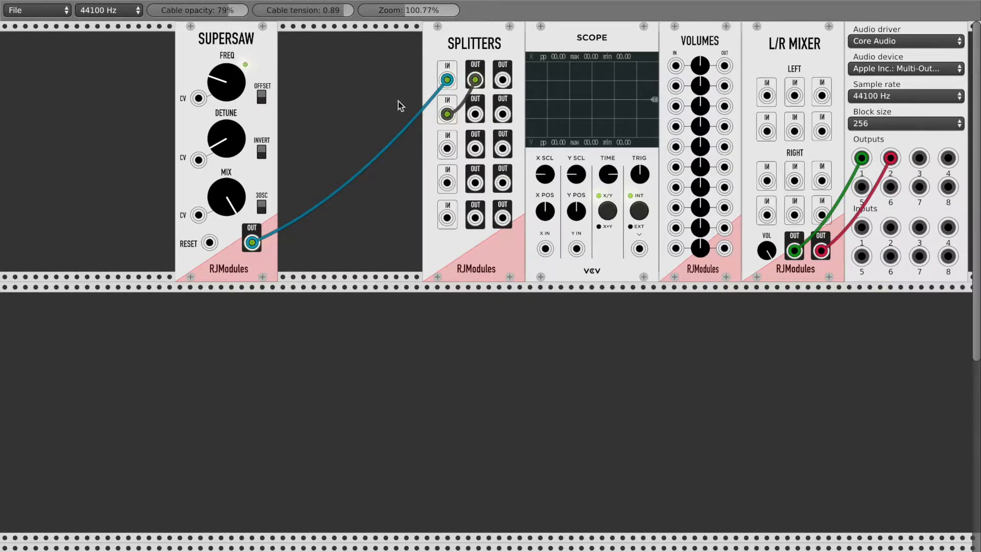
Step: Rearrange the rack so the Scope and Volumes sit closer to the Supersaw and Splitters sits between Volumes and the L/R Mixer
drag(498, 43, 337, 41)
drag(635, 38, 521, 39)
drag(702, 41, 590, 41)
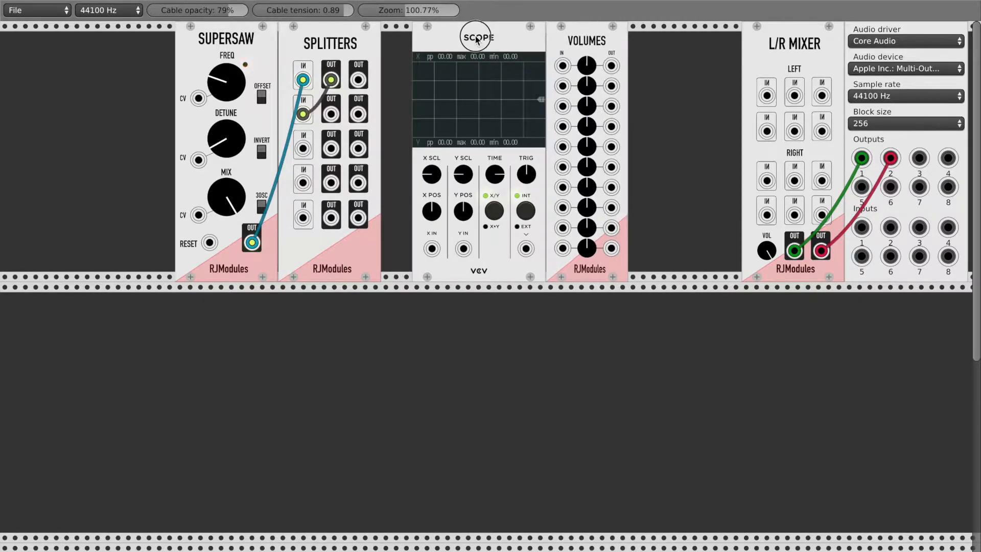
drag(334, 43, 680, 42)
Step: Route the Supersaw through the first volume channel and splitter into the Scope's X input, and adjust the volume, X scale, X position and time
drag(708, 80, 432, 249)
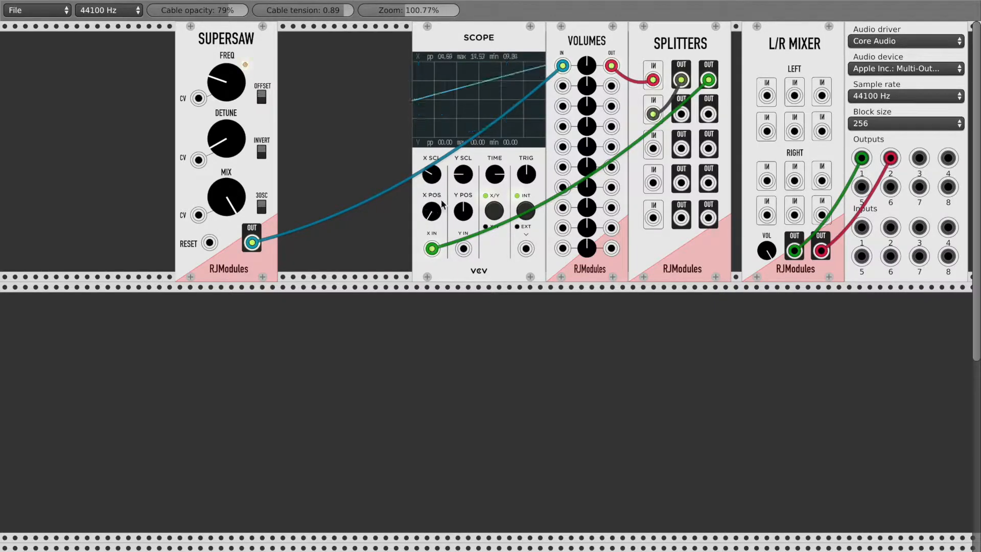
drag(586, 65, 586, 73)
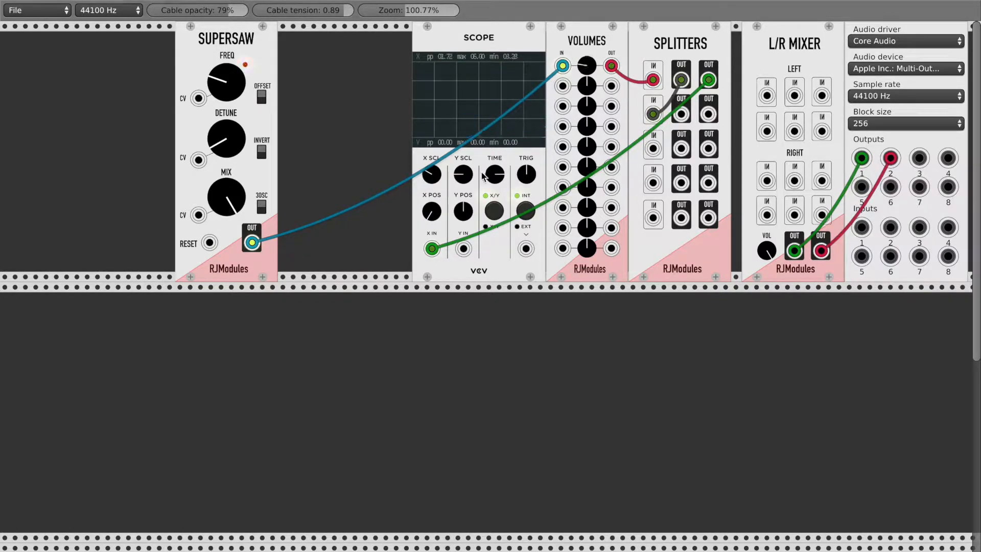
drag(433, 180, 433, 174)
drag(432, 211, 432, 219)
drag(496, 180, 499, 182)
Step: Turn the Supersaw's detune to minimum and its mix to maximum, and fine-tune the Scope's time
drag(222, 138, 230, 233)
drag(224, 185, 223, 190)
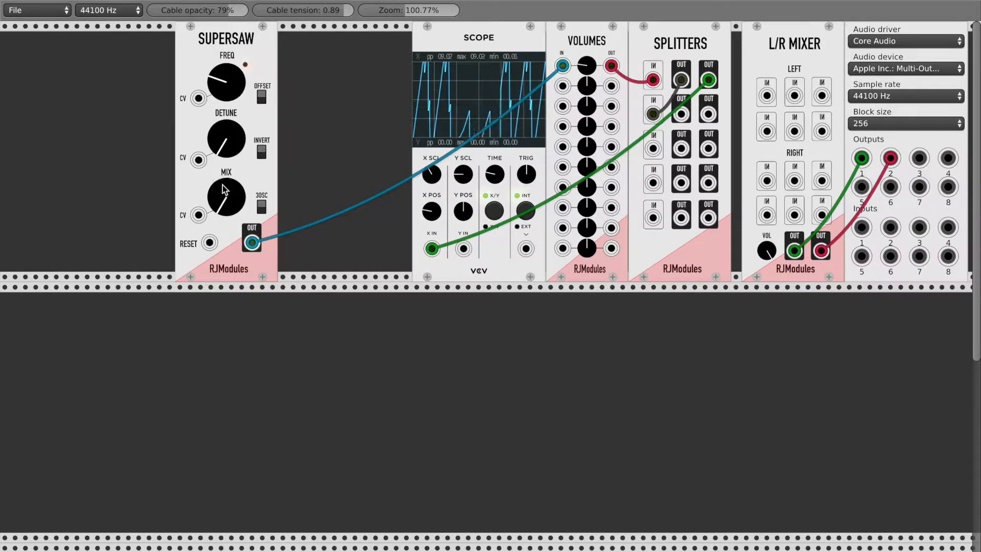
drag(492, 174, 492, 183)
drag(226, 206, 226, 205)
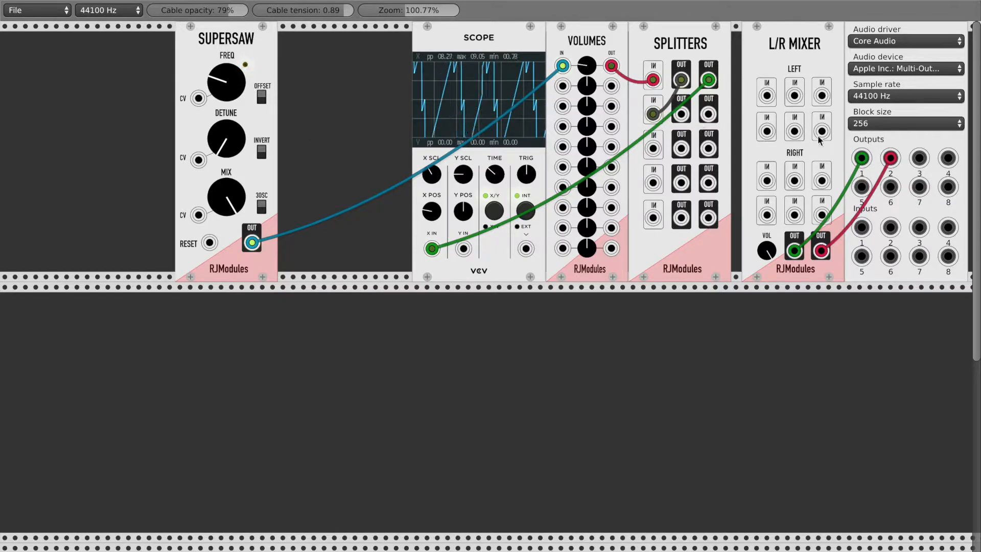
Step: Patch the second splitter's two outputs to the first left and first right inputs of the L/R Mixer
drag(709, 114, 766, 96)
drag(681, 114, 767, 180)
Step: Try out different Supersaw frequency and detune settings, and turn the first volume channel down to zero
drag(229, 95, 229, 90)
drag(227, 156, 228, 156)
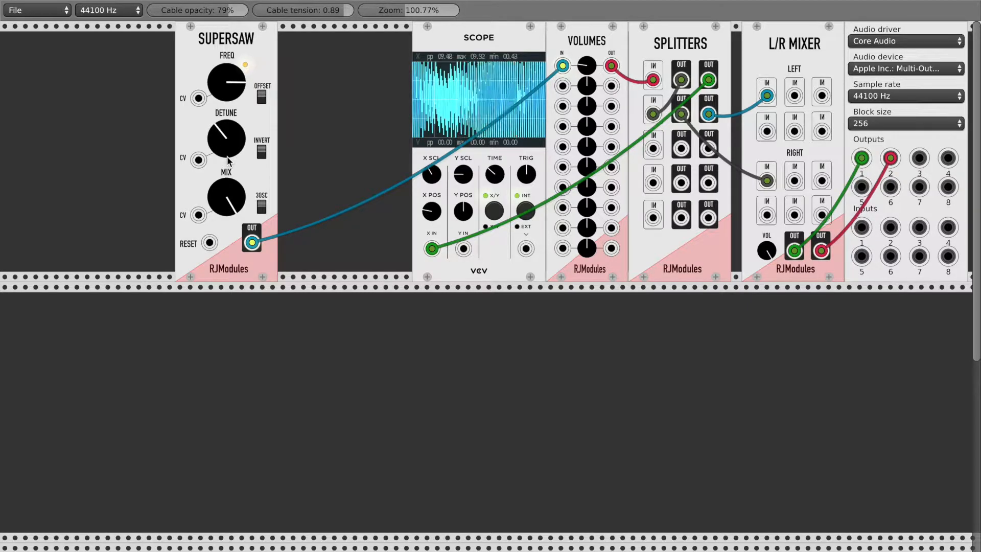
drag(224, 77, 233, 108)
mouse_move(229, 145)
mouse_down()
mouse_move(229, 137)
mouse_move(229, 154)
mouse_up()
drag(232, 89, 232, 109)
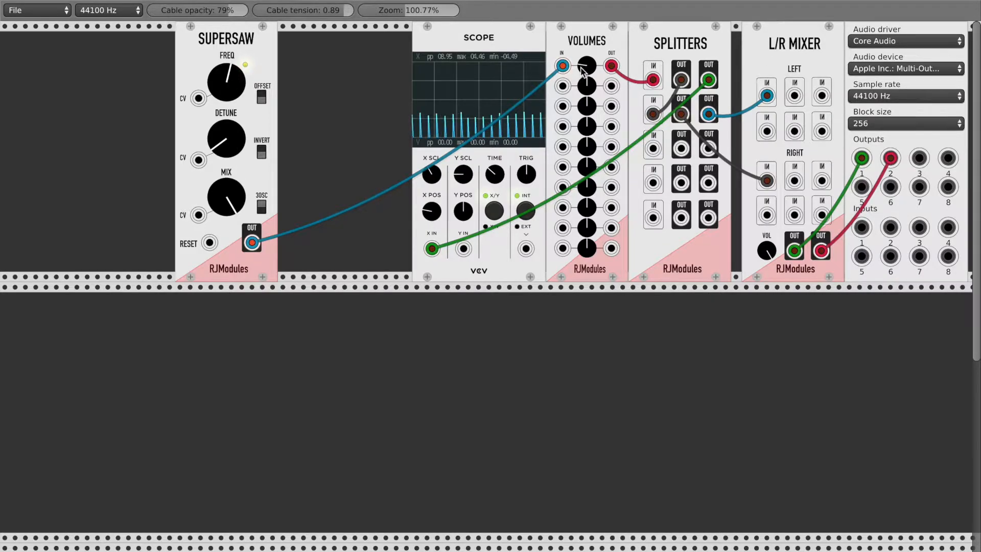
drag(580, 65, 581, 118)
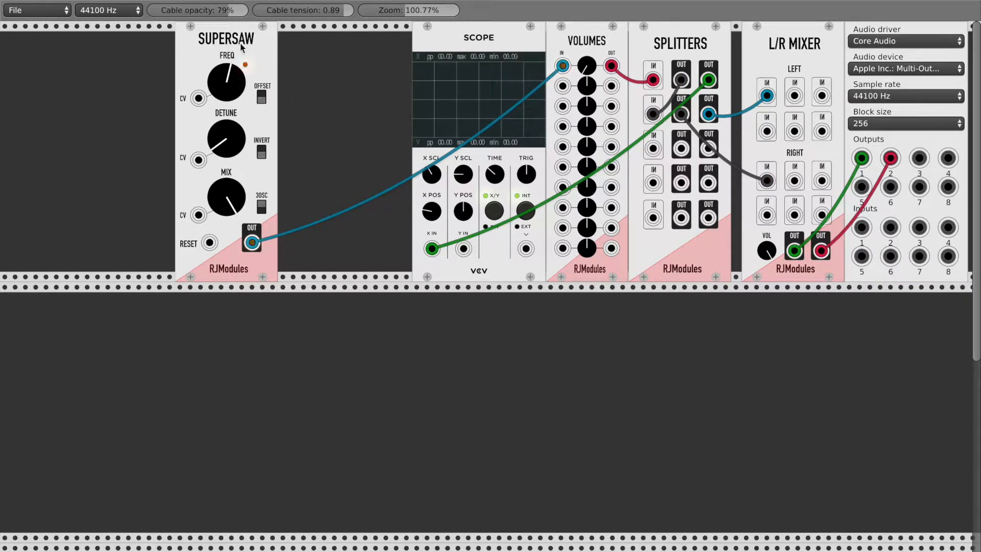
Step: Move the Supersaw farther from the Scope, raise its frequency and disconnect it from the Volumes module
drag(242, 47, 149, 49)
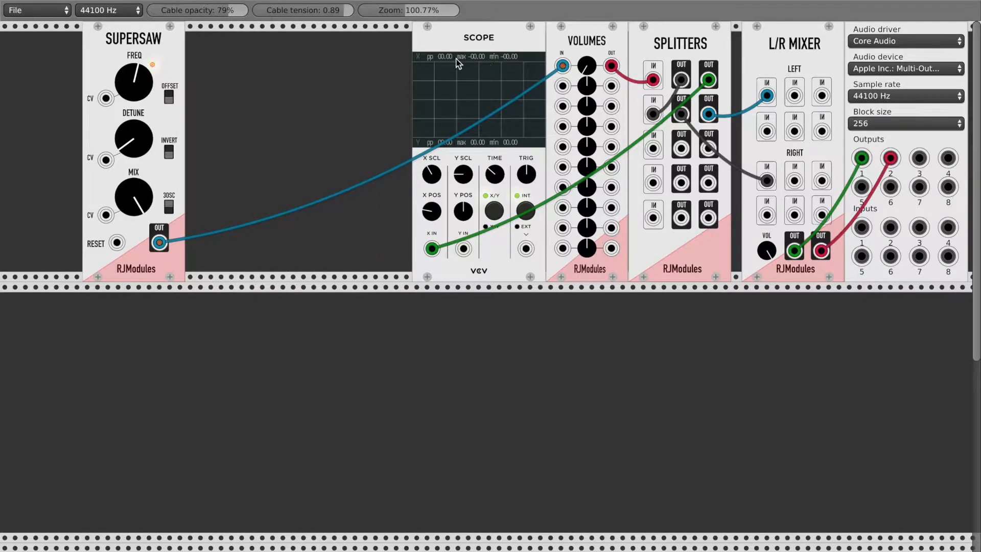
drag(147, 92, 147, 42)
drag(562, 65, 376, 118)
Step: Add the RJModules BitCrush module in the gap between the Supersaw and the Scope
right_click(276, 73)
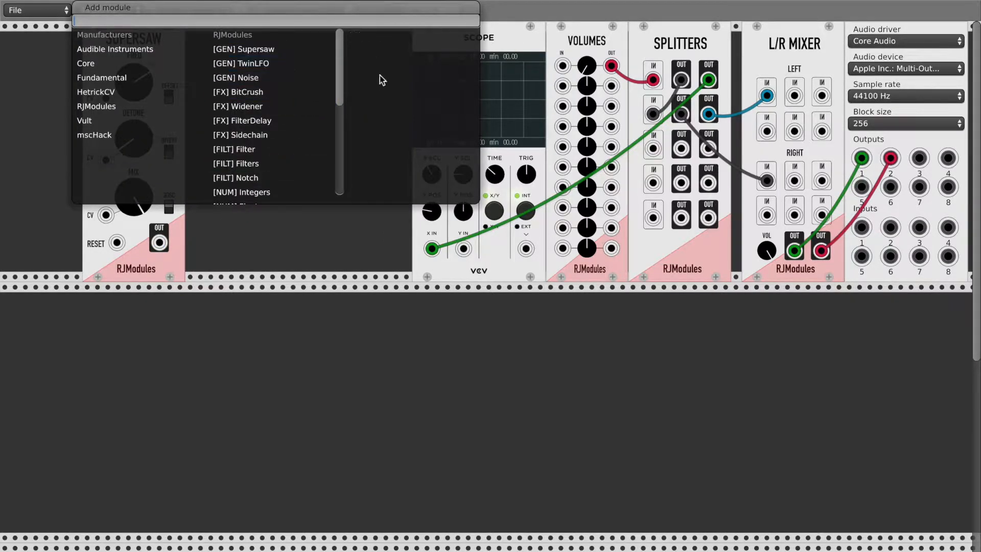
click(285, 91)
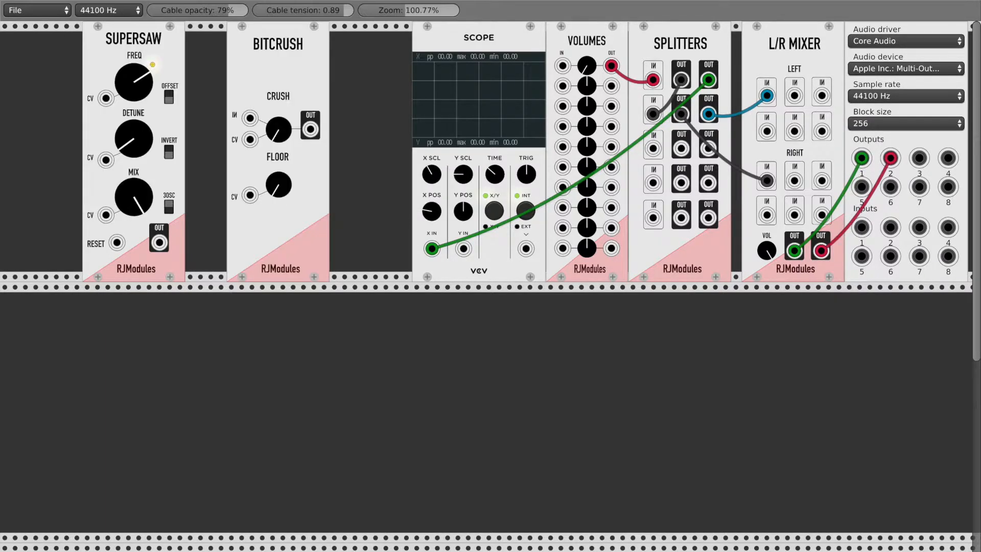
Step: Move the BitCrush directly beside the Scope and patch it between the Supersaw output and the first Volumes input
drag(261, 69, 344, 69)
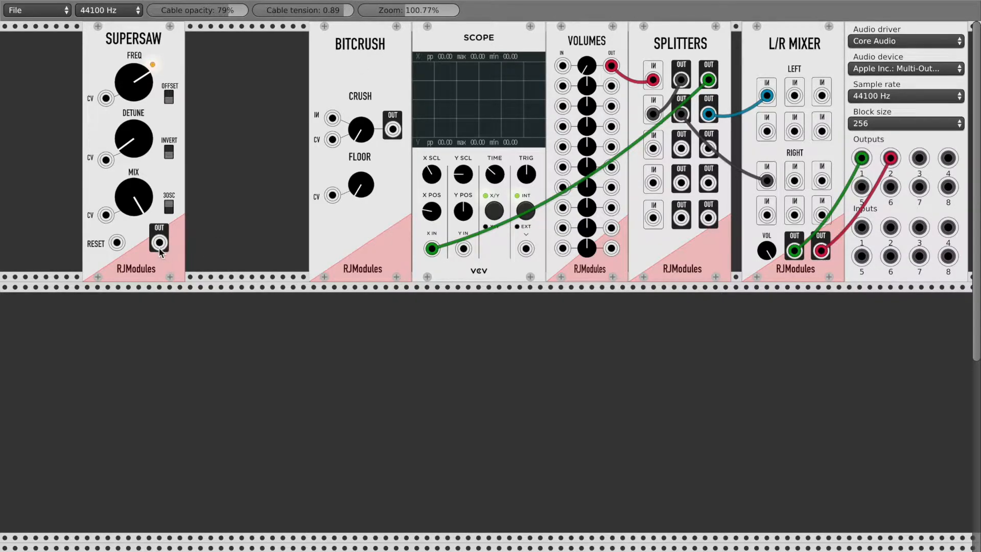
drag(159, 243, 332, 118)
drag(393, 129, 562, 65)
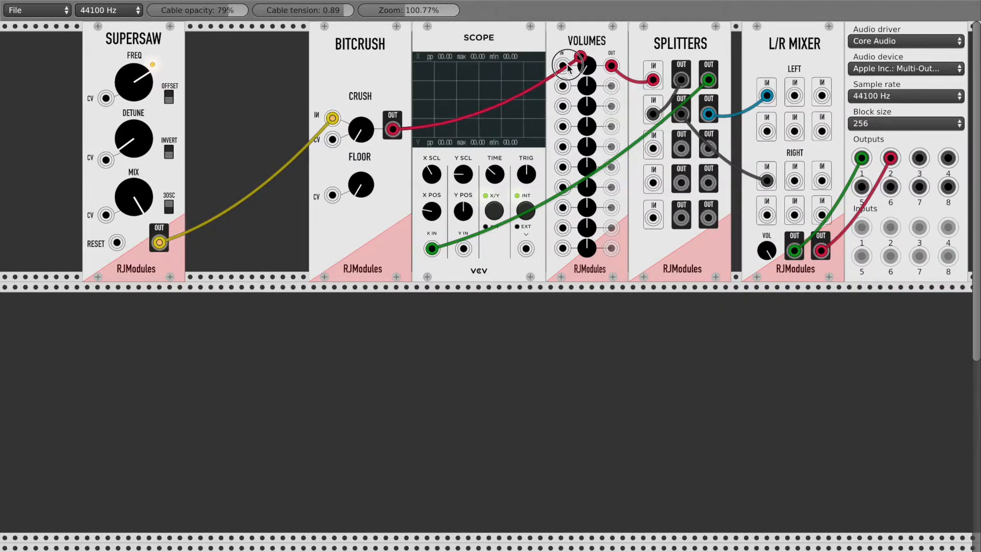
Step: Raise the BitCrush's crush amount and the first volume channel, and centre the Scope's X position
drag(363, 136, 363, 134)
drag(592, 69, 592, 69)
drag(435, 204, 431, 209)
Step: Turn the Supersaw's detune and mix down to minimum, lower its frequency to near the middle, and switch its Invert setting
drag(126, 131, 125, 134)
drag(132, 190, 133, 201)
drag(134, 76, 134, 85)
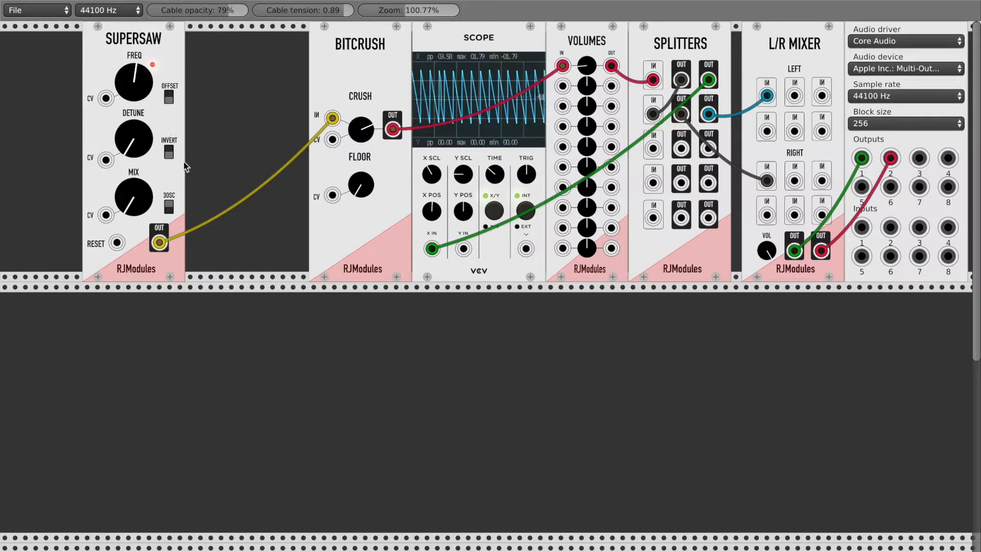
click(169, 156)
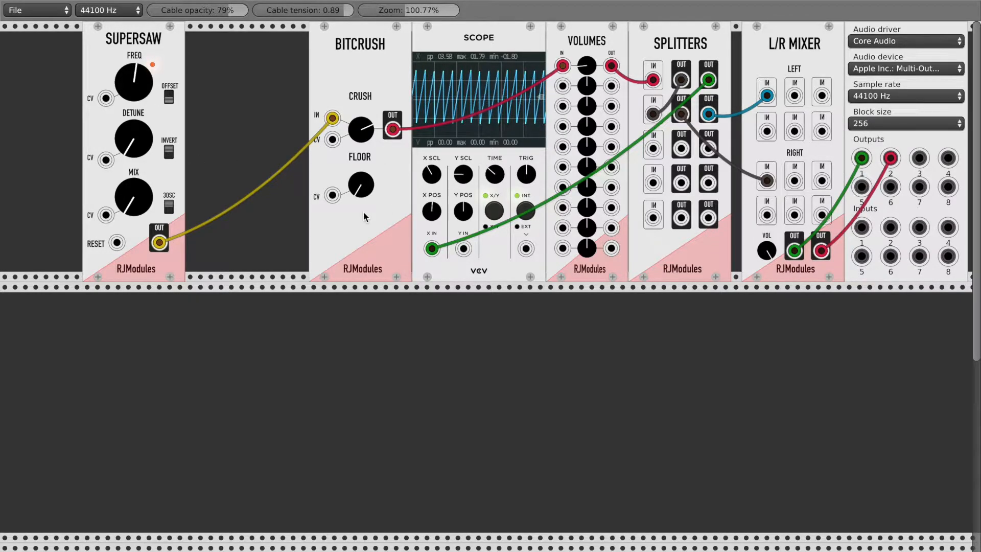
Step: Turn the BitCrush's crush amount up to maximum and raise the Scope's time setting, keeping the trace centred
drag(360, 123, 360, 127)
drag(433, 212, 433, 219)
drag(492, 173, 492, 165)
drag(432, 212, 432, 209)
drag(367, 135, 366, 127)
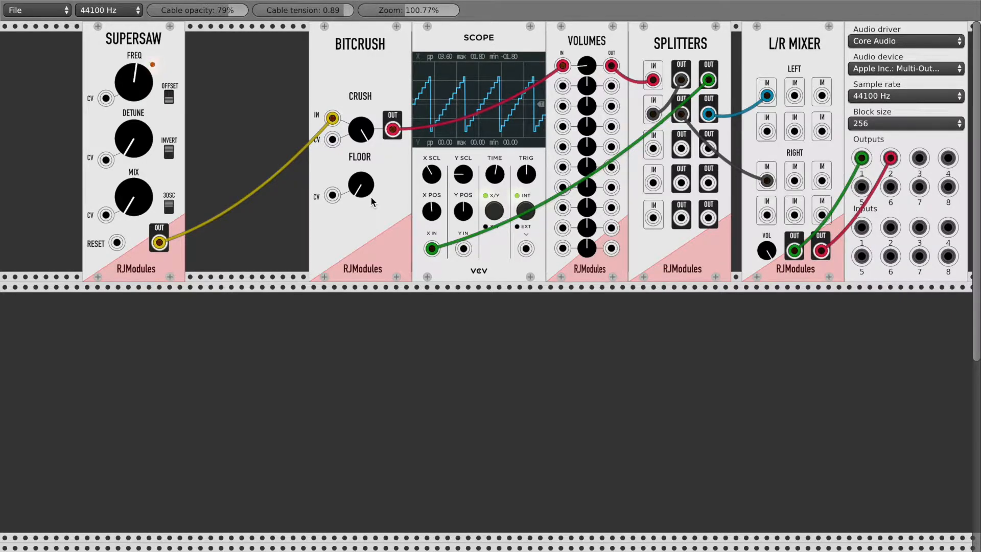
Step: Raise the Supersaw's frequency slightly and turn the first volume channel down a little
drag(139, 91, 138, 90)
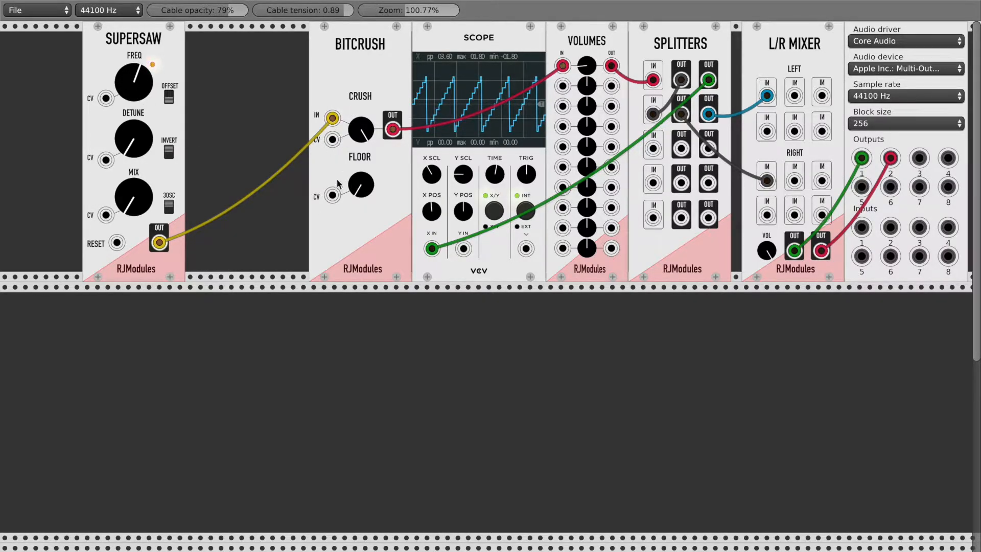
drag(587, 66, 587, 65)
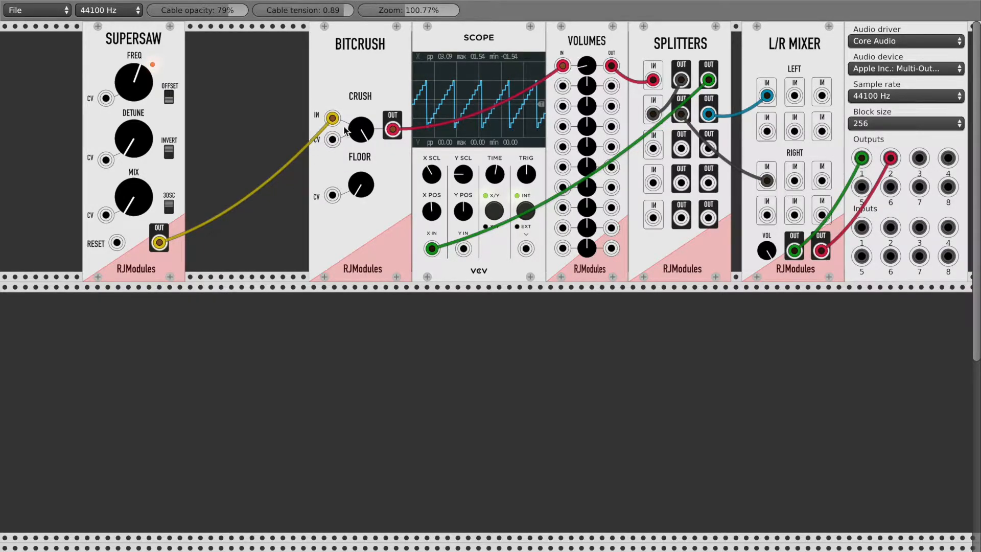
Step: Disconnect the Supersaw from the BitCrush, raise the BitCrush's floor and reduce its crush amount
drag(332, 118, 359, 190)
drag(367, 125, 366, 123)
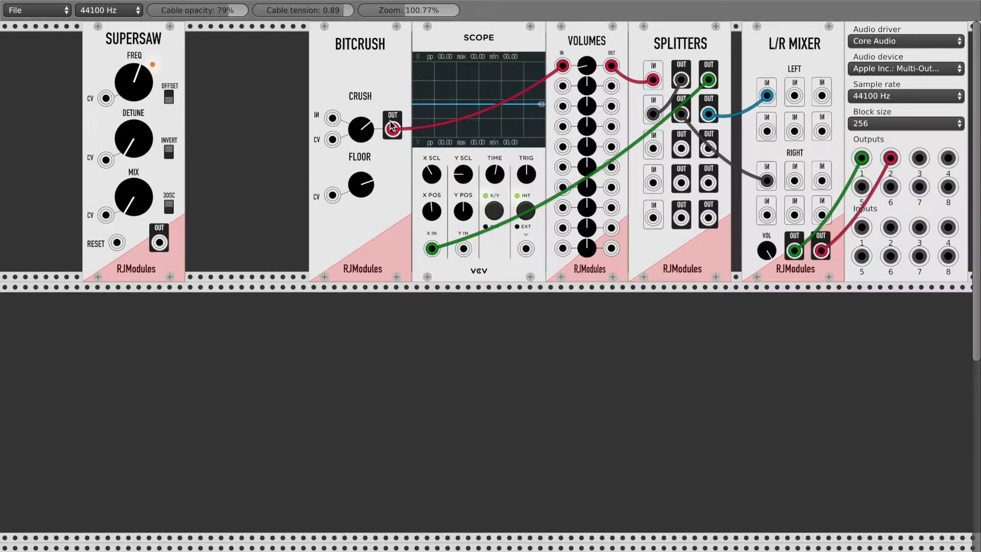
drag(363, 137, 361, 192)
drag(364, 120, 365, 112)
Step: Add the RJModules Widener module and place it between the Supersaw and the BitCrush
right_click(297, 347)
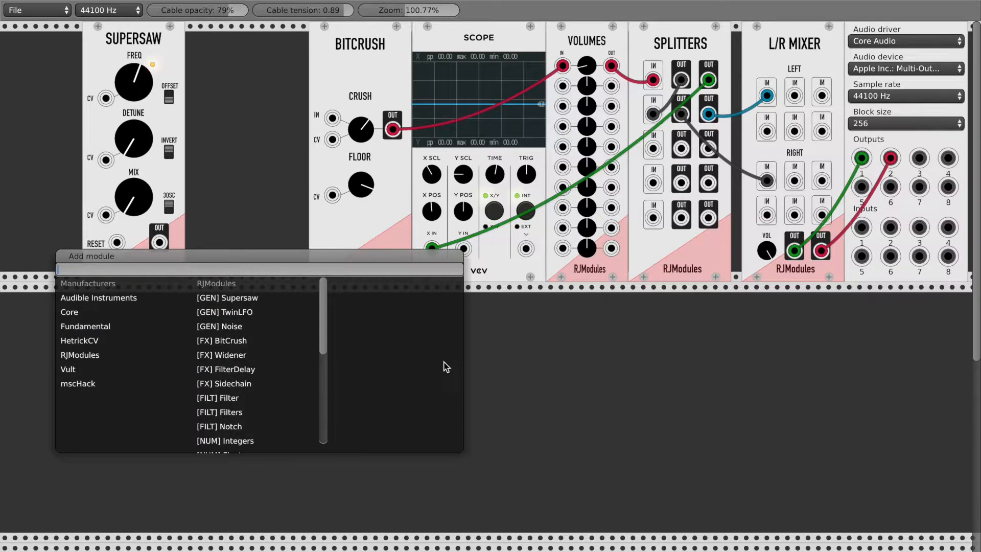
click(254, 355)
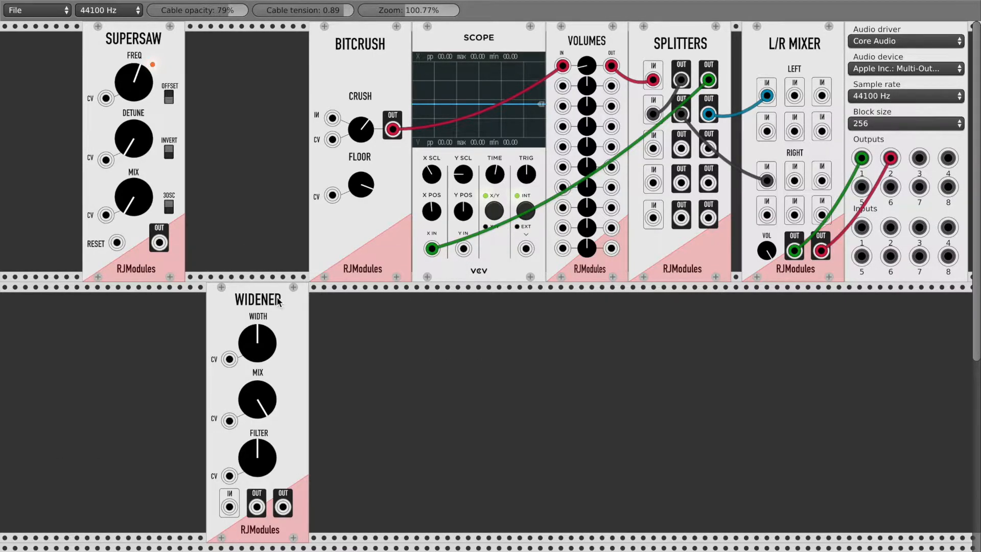
drag(252, 309, 253, 48)
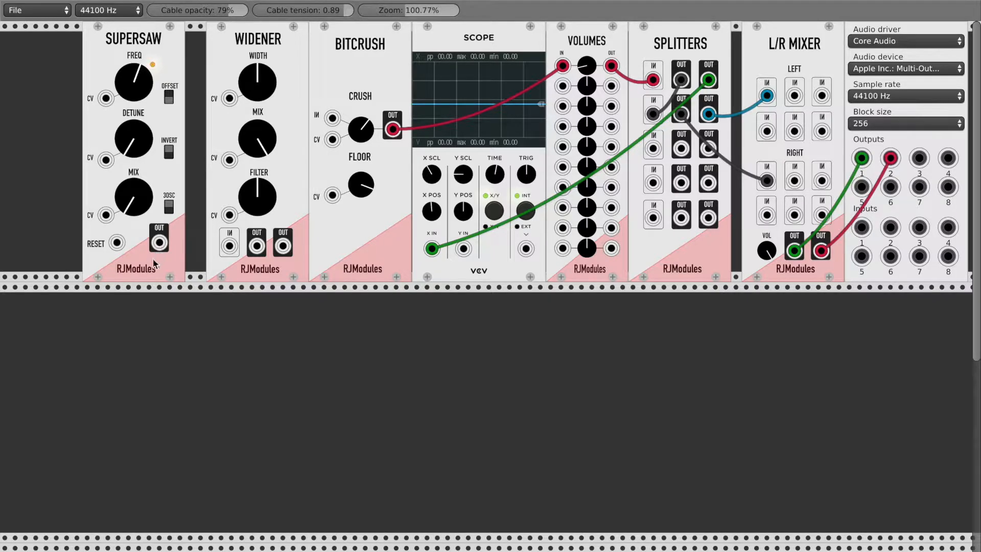
Step: Patch the Supersaw into the Widener and its two outputs into the L/R Mixer's lower middle left and upper middle right inputs
mouse_move(162, 243)
mouse_down()
mouse_move(229, 250)
mouse_move(160, 244)
mouse_up()
click(159, 243)
drag(160, 244, 229, 246)
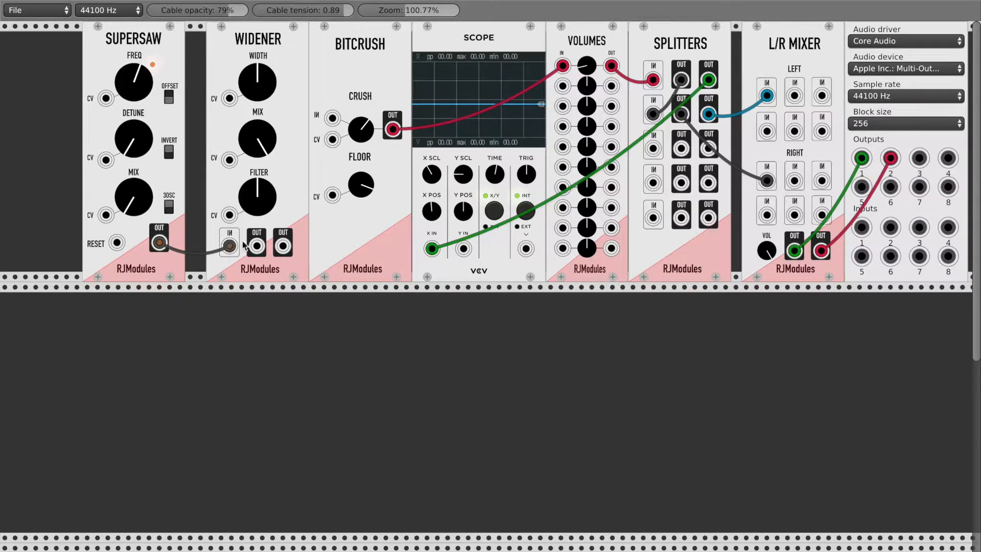
drag(283, 245, 795, 181)
drag(257, 246, 791, 134)
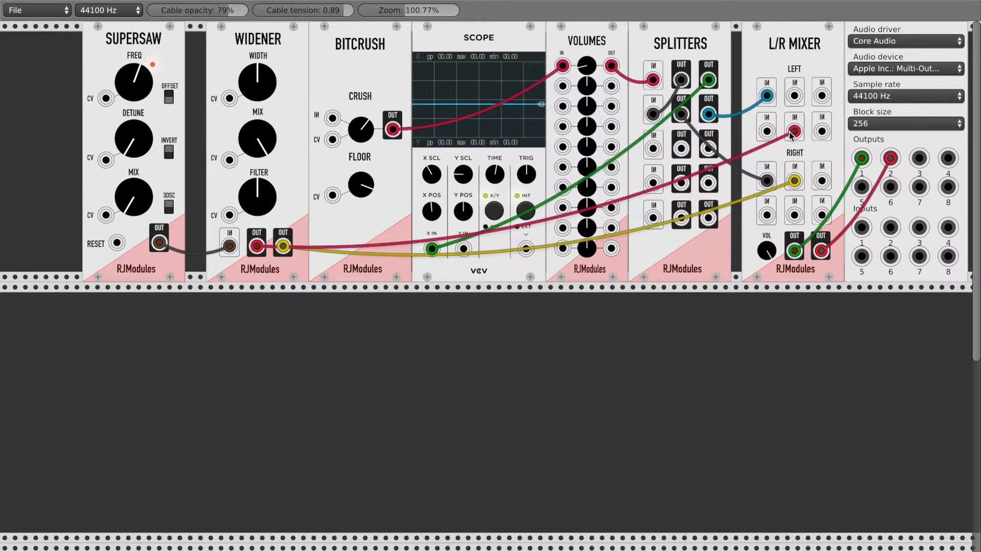
Step: Raise the Supersaw's frequency, detune and mix to feed a fuller sound into the Widener
drag(126, 91, 126, 91)
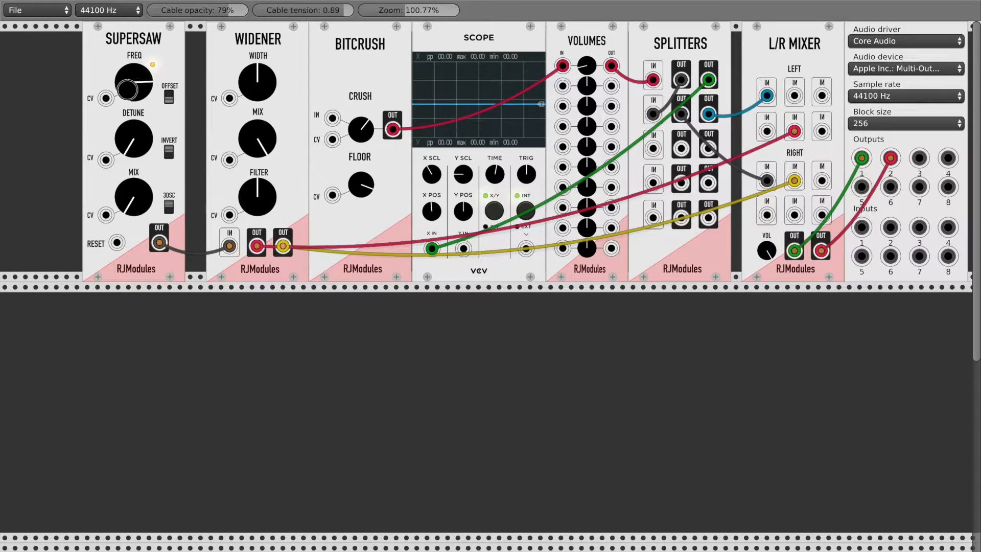
click(129, 85)
drag(129, 85, 130, 85)
drag(132, 138, 132, 138)
drag(136, 209, 142, 221)
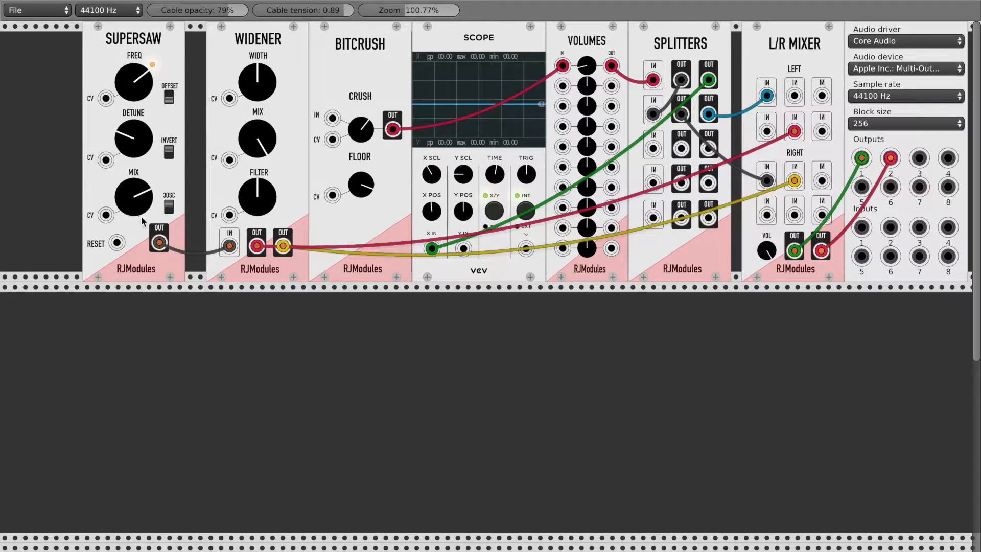
Step: Lower the Widener's width and mix, and raise its filter slightly above the middle
drag(255, 96, 251, 106)
drag(256, 179, 255, 153)
drag(253, 128, 253, 129)
drag(250, 200, 250, 197)
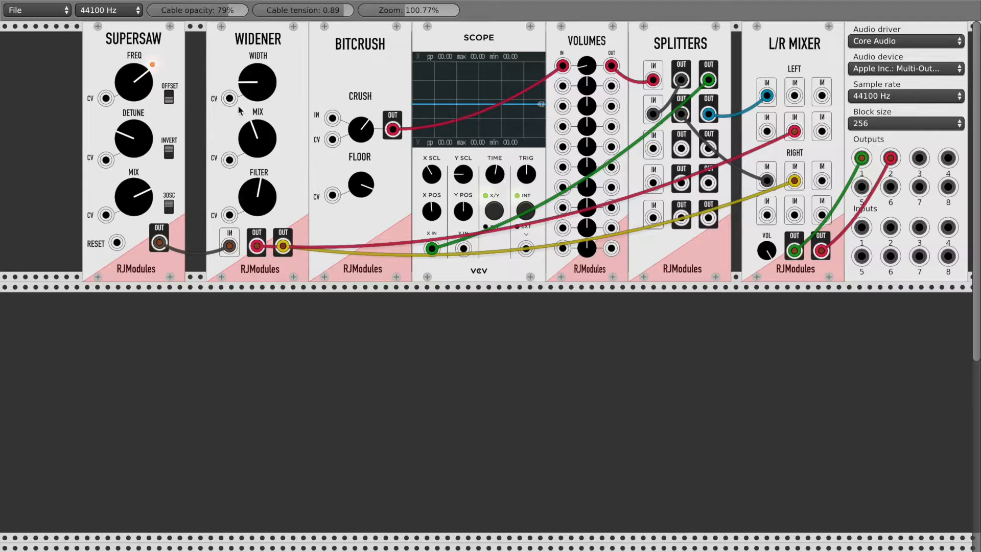
drag(250, 82, 250, 83)
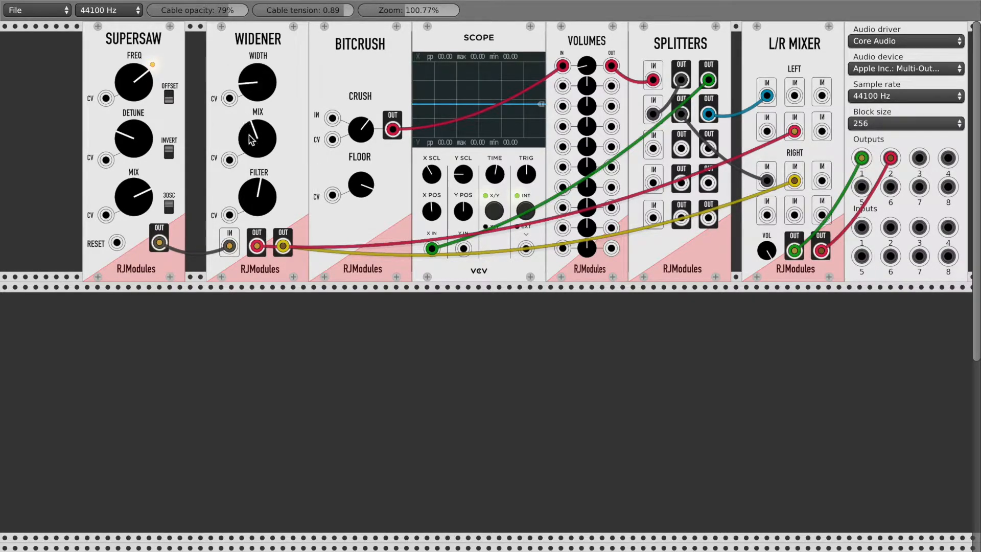
Step: Turn the Widener's mix back up to maximum, raise its width, and lower the Supersaw's frequency nearly to minimum
drag(136, 86, 136, 81)
mouse_move(254, 149)
mouse_down()
mouse_move(253, 138)
mouse_move(254, 148)
mouse_up()
drag(256, 81, 256, 72)
drag(137, 82, 137, 91)
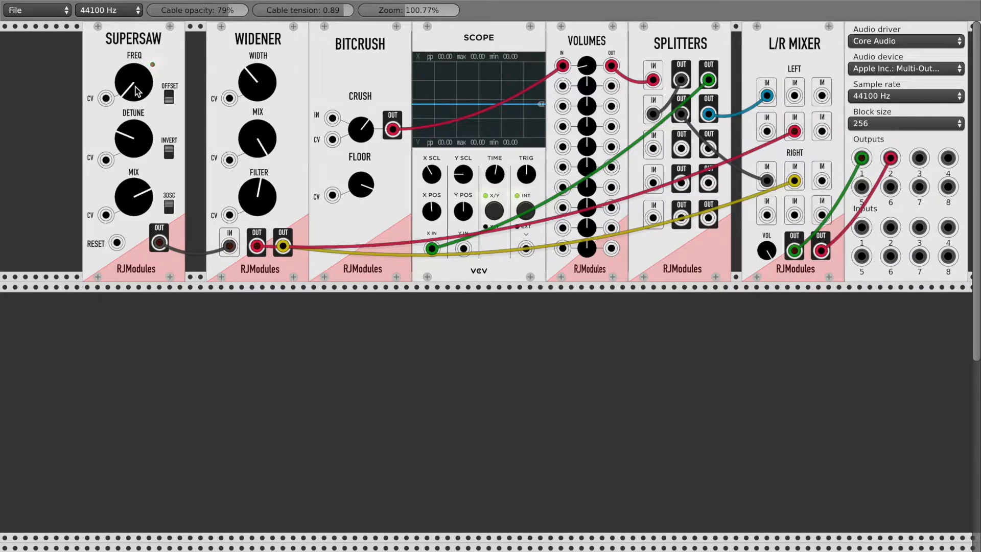
Step: Disconnect the Supersaw from the Widener, then set the Widener's width just below the middle and lower its filter
right_click(159, 243)
drag(248, 81, 248, 87)
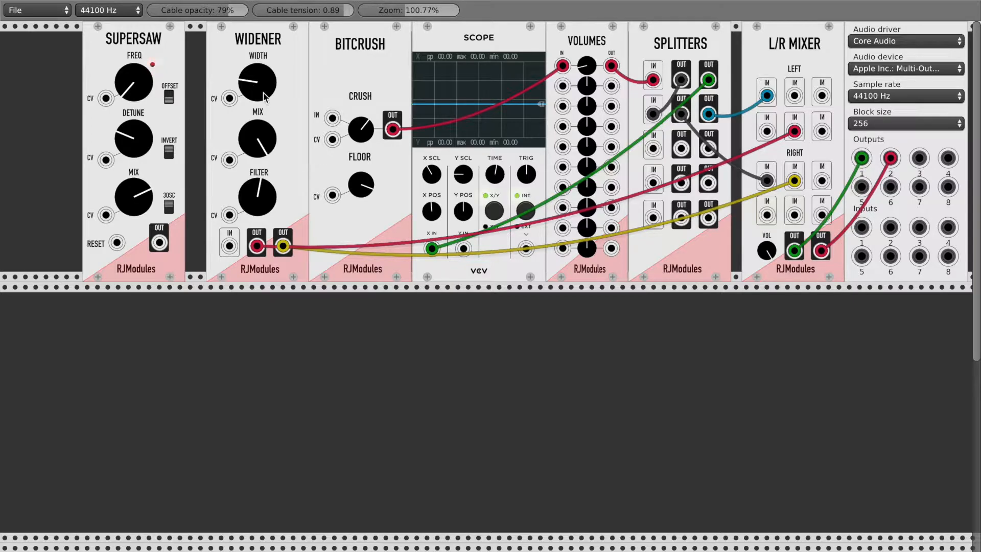
drag(264, 93, 263, 97)
drag(260, 130, 246, 134)
mouse_move(267, 188)
mouse_down()
mouse_move(261, 212)
mouse_move(266, 186)
mouse_move(266, 205)
mouse_move(282, 178)
mouse_up()
Step: Place the Supersaw directly against the Widener and add the RJModules Filter module in the row below
drag(193, 61, 111, 61)
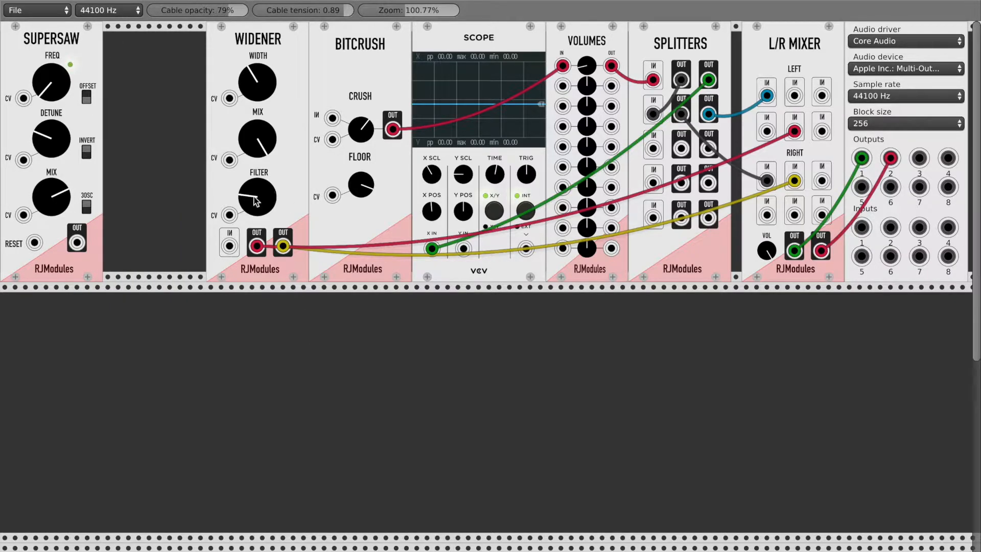
drag(70, 50, 172, 50)
right_click(298, 377)
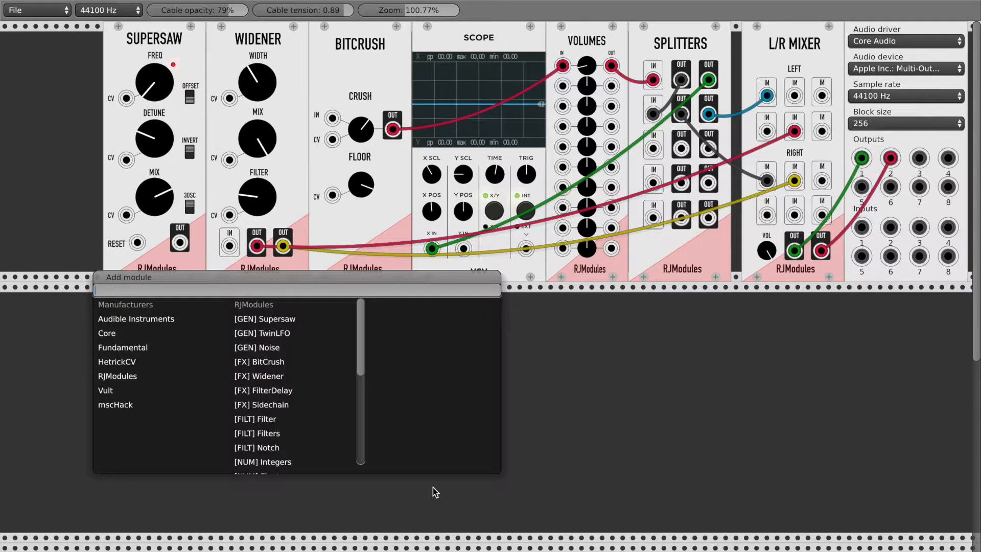
click(285, 430)
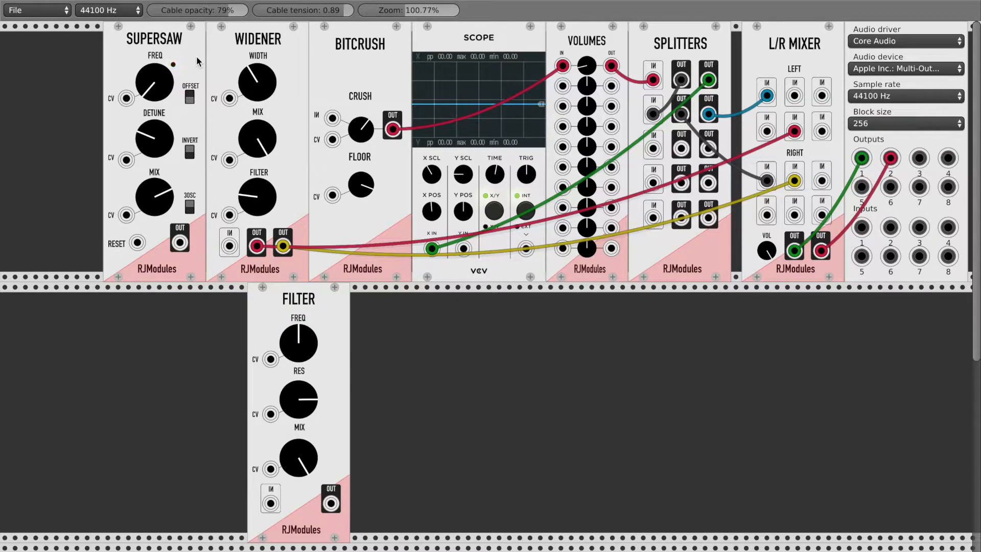
drag(161, 47, 150, 47)
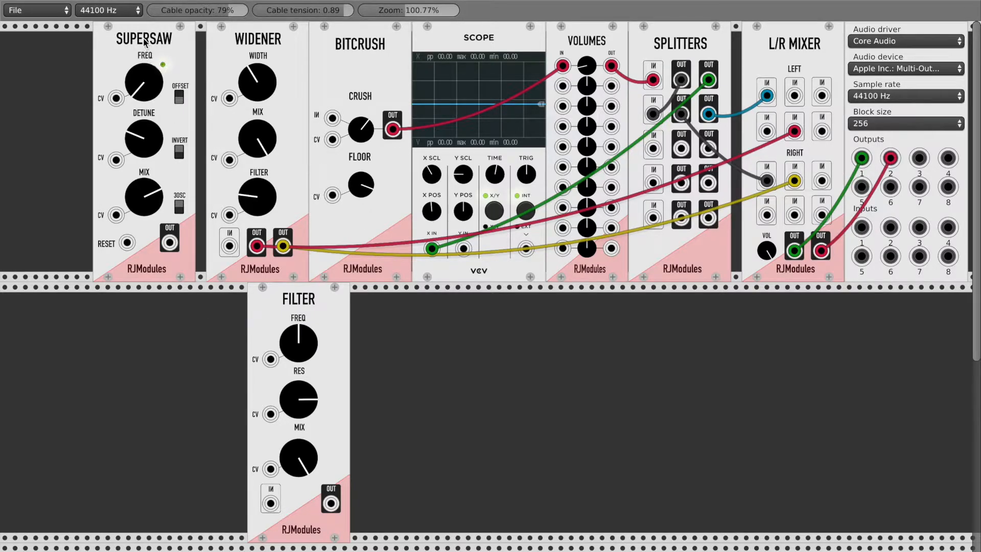
drag(162, 67, 173, 67)
Step: Raise the Filter's frequency, lower its resonance, and patch it between the Supersaw output and the Widener input
mouse_move(292, 409)
mouse_down()
mouse_move(290, 502)
mouse_move(304, 398)
mouse_up()
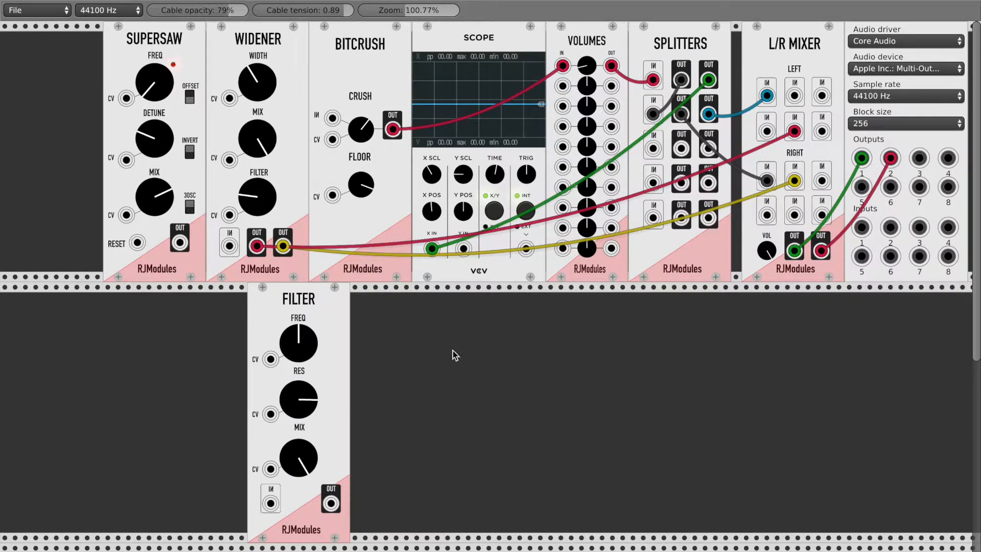
drag(306, 397, 289, 359)
drag(179, 242, 264, 417)
drag(331, 422, 230, 164)
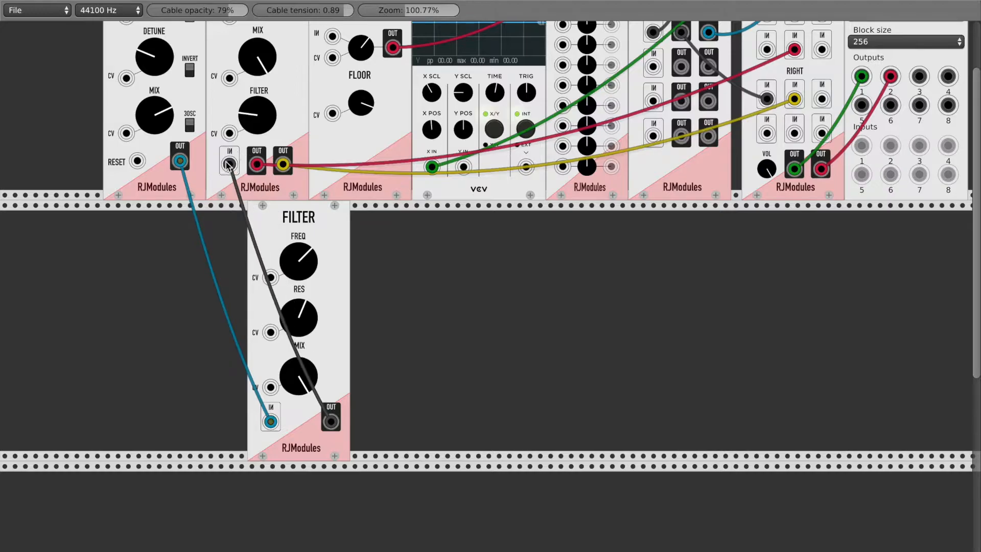
scroll(427, 234, up, 3)
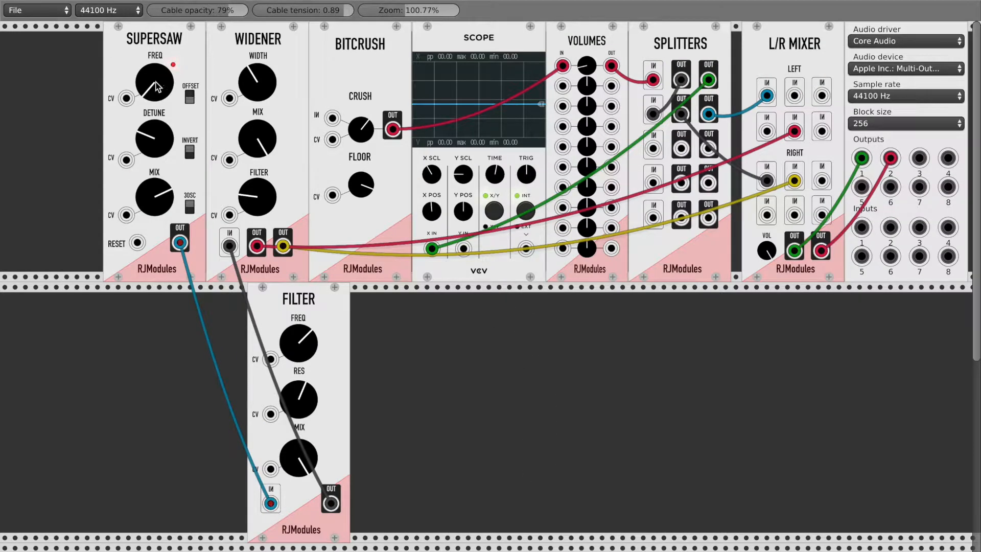
Step: Raise the Supersaw's frequency and sweep the Filter's frequency at different resonance and mix settings
drag(163, 60, 163, 46)
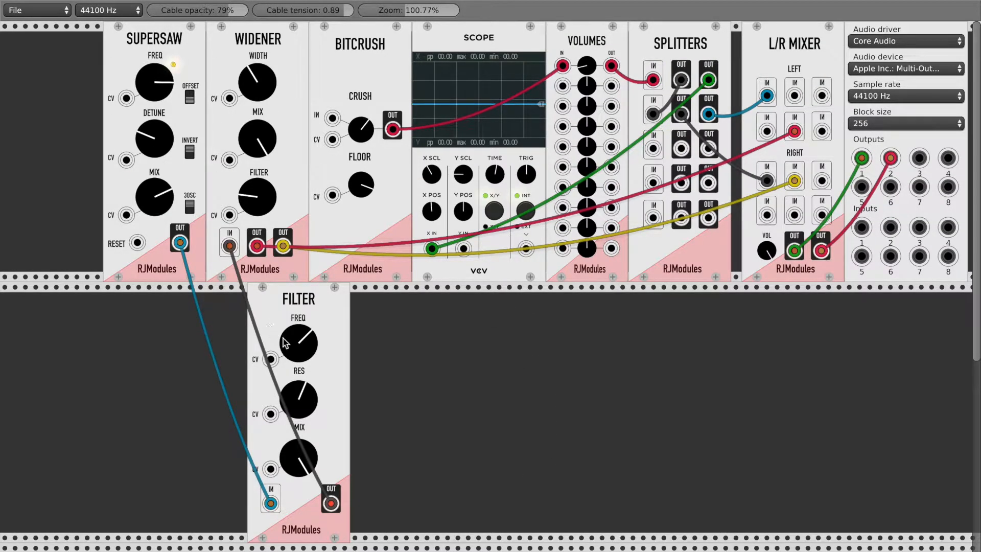
drag(292, 345, 294, 350)
drag(299, 409, 295, 369)
drag(287, 328, 298, 348)
drag(293, 439, 290, 440)
mouse_move(309, 396)
mouse_down()
mouse_move(309, 407)
mouse_move(309, 396)
mouse_up()
mouse_move(299, 331)
mouse_down()
mouse_move(299, 322)
mouse_move(299, 336)
mouse_up()
drag(299, 400, 299, 384)
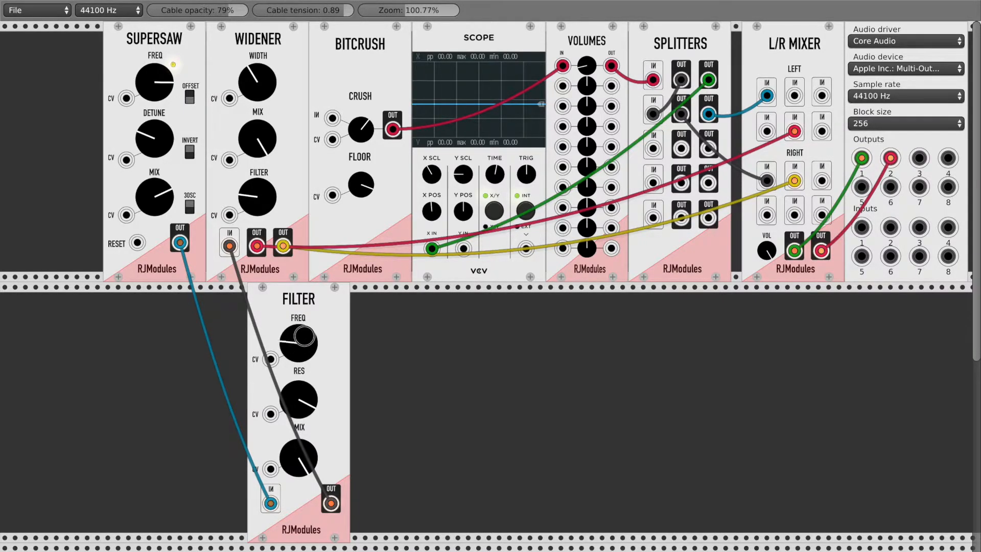
drag(302, 336, 302, 338)
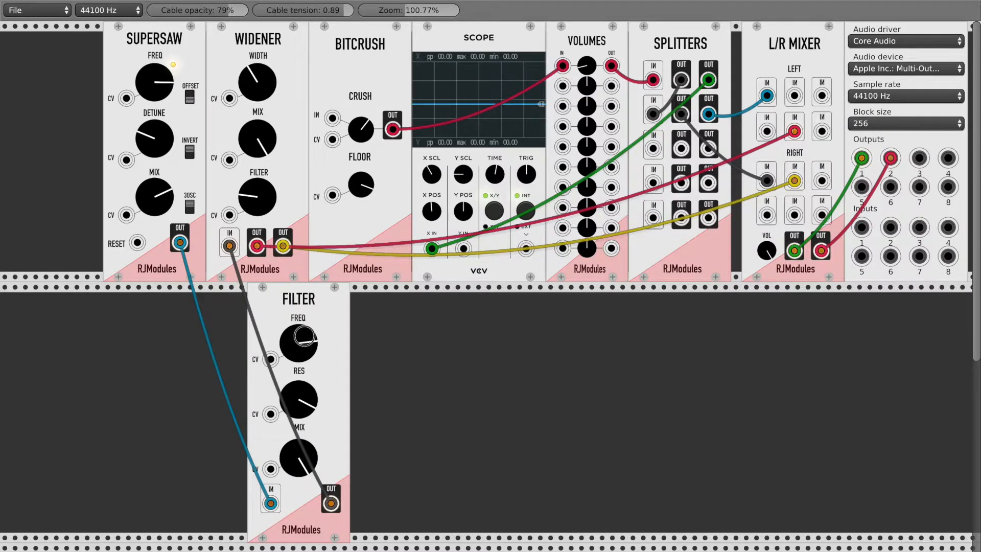
Step: Lower the Widener's width and the Filter's frequency, bring the Widener's filter near the middle, and turn the first volume channel to zero
drag(258, 82, 260, 85)
drag(249, 196, 248, 193)
drag(298, 338, 297, 335)
drag(600, 70, 600, 58)
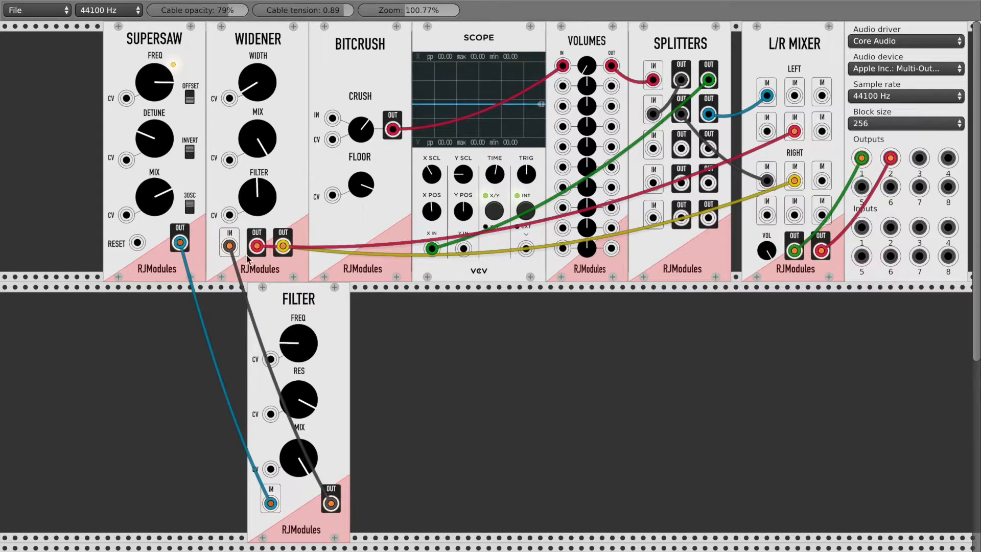
Step: Disconnect the Supersaw from the Filter, move the Filter aside, and add the RJModules FilterDelay module in the same row
drag(180, 244, 186, 357)
drag(305, 299, 470, 299)
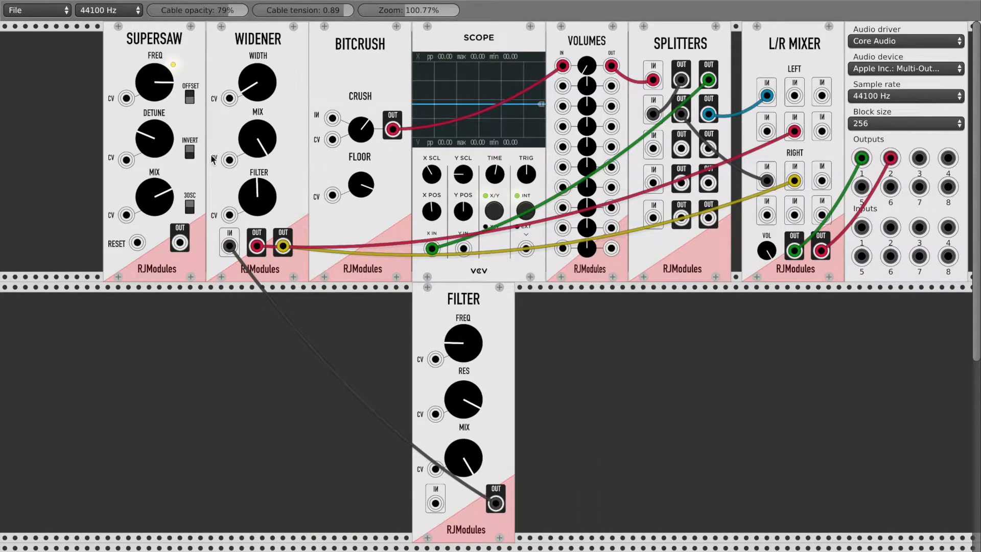
right_click(136, 355)
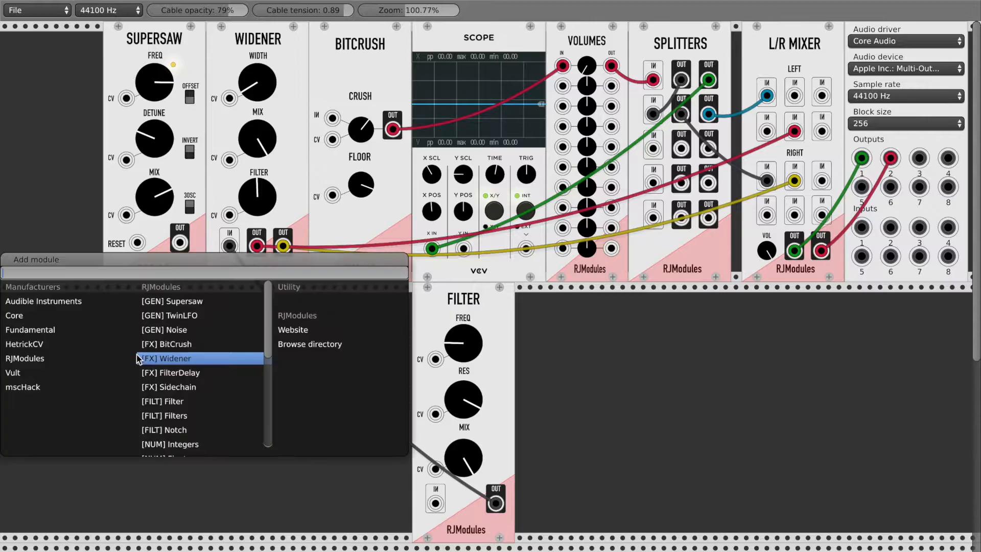
click(211, 374)
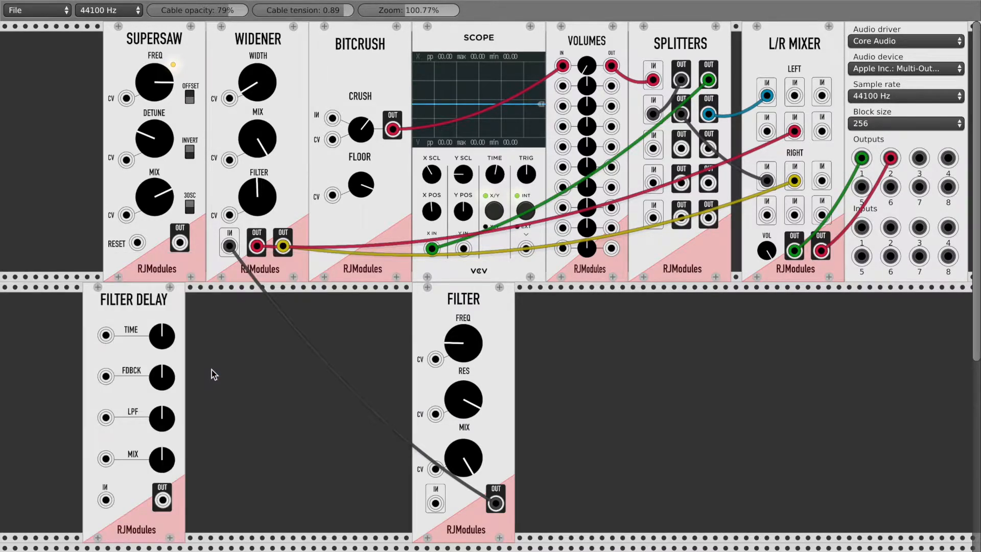
Step: Rearrange the lower row so the Filter sits near the Widener with the Filter Delay directly to the Filter's right
drag(474, 306, 507, 306)
drag(129, 302, 306, 280)
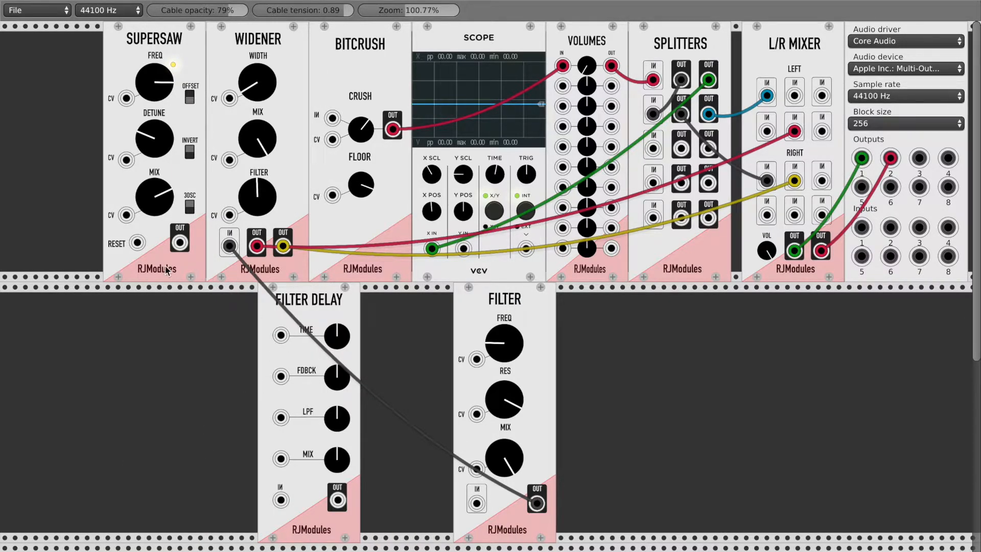
drag(508, 289, 328, 299)
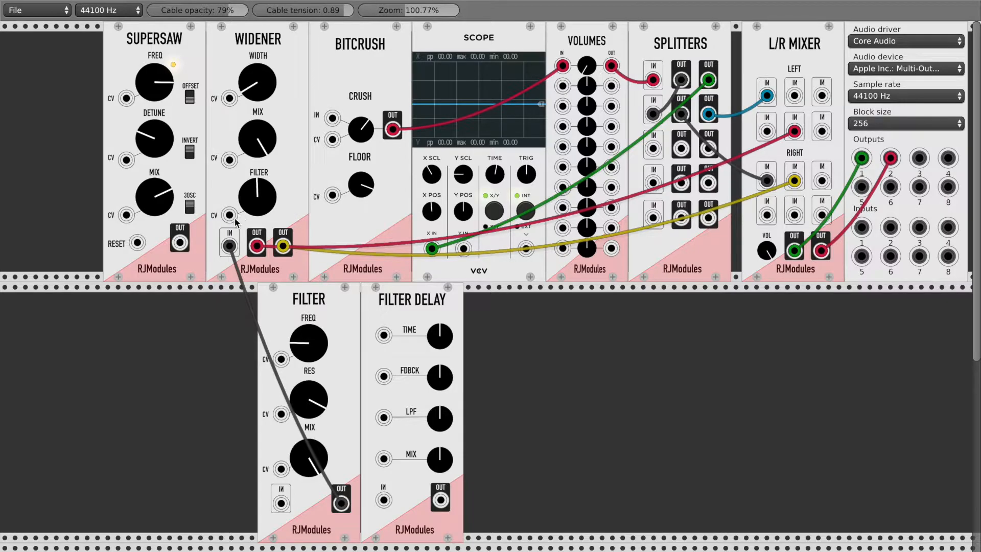
Step: Patch the Supersaw output into the Filter, the Filter into the Filter Delay, and the Filter Delay output into the Widener input
drag(230, 247, 383, 377)
scroll(568, 318, up, 3)
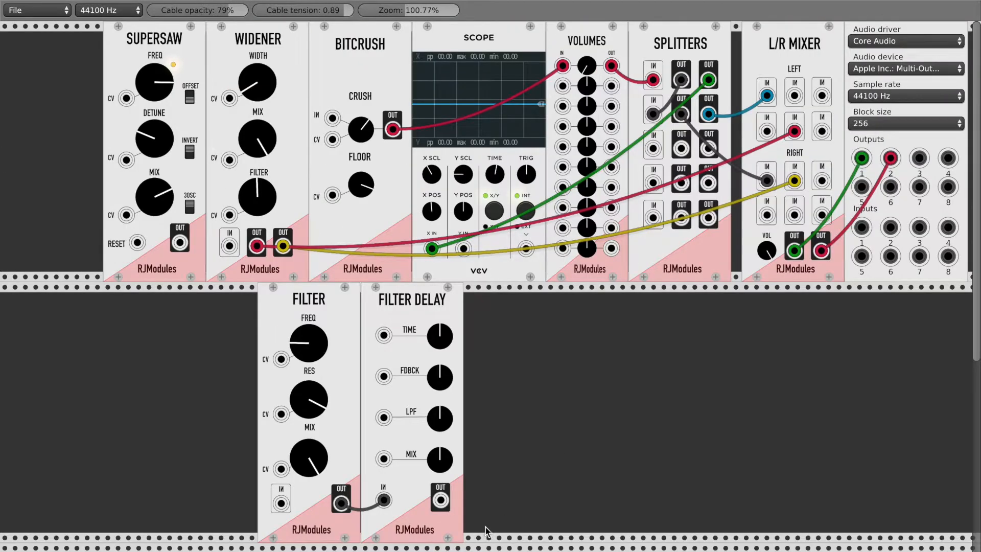
drag(441, 506, 229, 246)
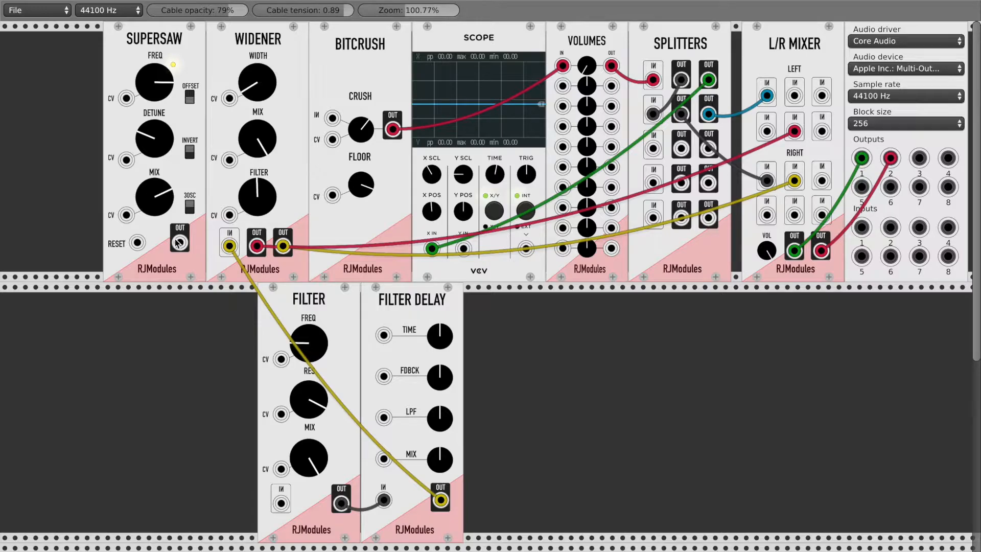
drag(175, 239, 282, 370)
scroll(528, 313, up, 5)
drag(286, 509, 179, 243)
Step: Raise the Filter Delay's feedback and mix, and lower its time and LPF settings
drag(439, 378, 439, 365)
drag(440, 418, 440, 424)
drag(448, 339, 449, 337)
drag(444, 385, 444, 383)
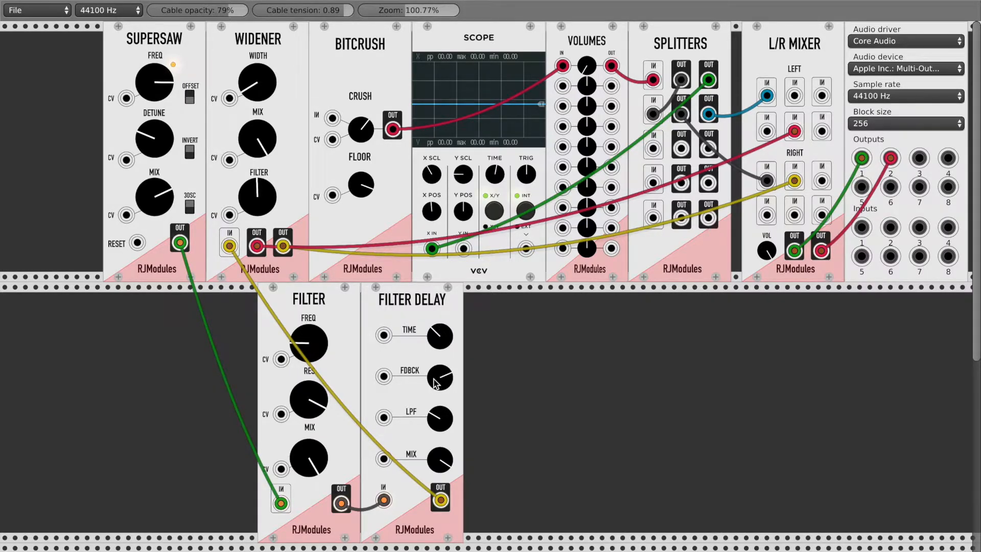
Step: Lower the Filter's resonance slightly and sweep its frequency through the delay
mouse_move(310, 350)
mouse_down()
mouse_move(310, 338)
mouse_move(308, 346)
mouse_up()
drag(309, 420, 308, 428)
drag(303, 361, 303, 354)
mouse_move(315, 347)
mouse_down()
mouse_move(320, 337)
mouse_move(312, 364)
mouse_move(309, 346)
mouse_up()
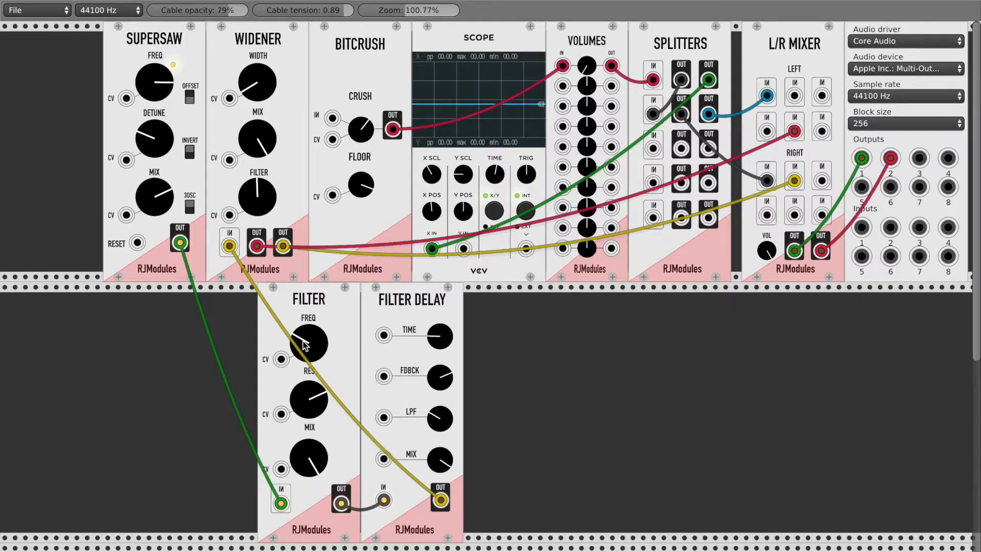
drag(303, 345, 308, 342)
Step: Raise the Filter Delay's time, feedback and LPF, and turn up the Filter's resonance with its frequency at maximum
drag(437, 338, 430, 349)
mouse_move(318, 342)
mouse_down()
mouse_move(318, 354)
mouse_move(317, 341)
mouse_up()
drag(446, 382, 446, 375)
drag(443, 425, 441, 418)
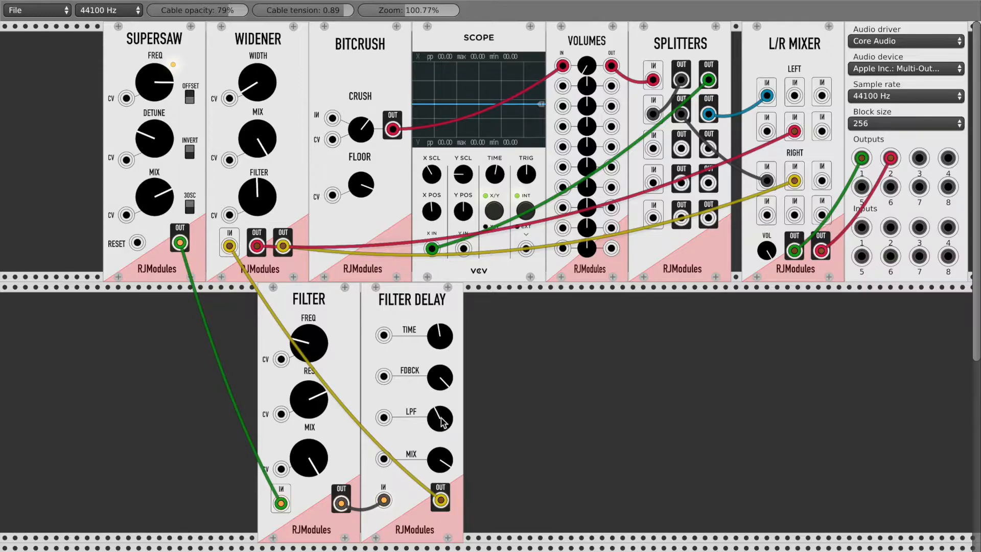
drag(323, 405, 323, 403)
mouse_move(317, 339)
mouse_down()
mouse_move(318, 331)
mouse_move(317, 345)
mouse_up()
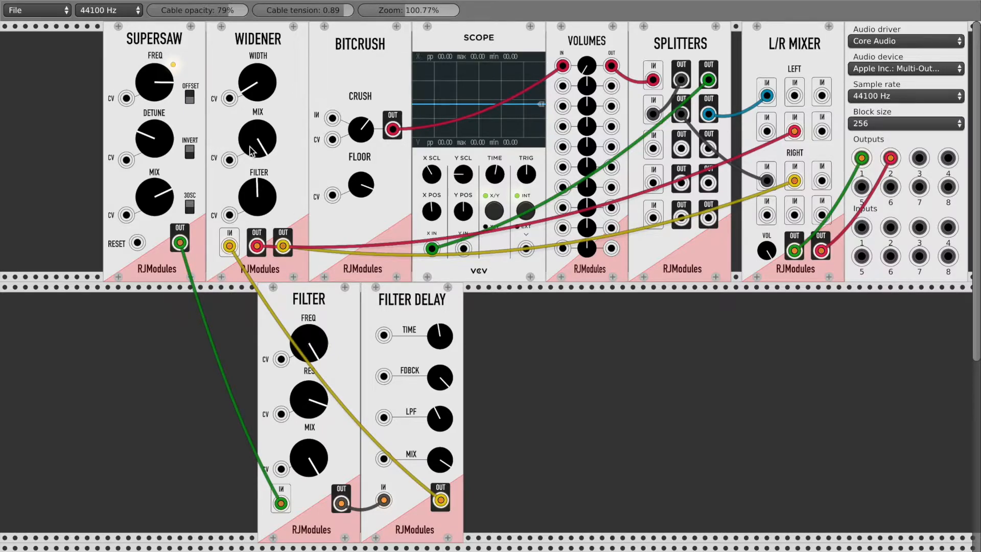
Step: Bring the Filter Delay's mix to the middle and lower the Supersaw's frequency
drag(166, 73, 210, 136)
drag(429, 466, 429, 485)
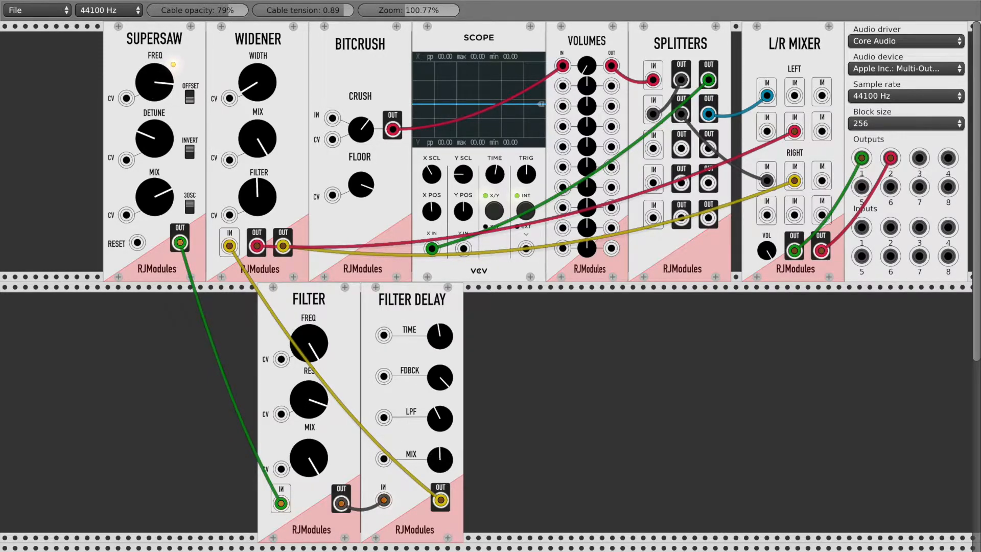
drag(152, 81, 155, 97)
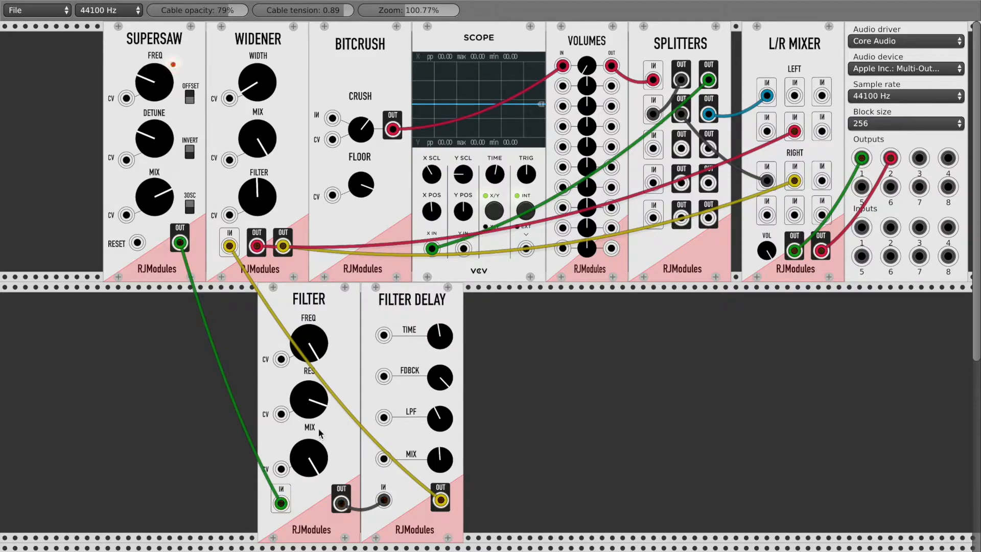
Step: Sweep the Filter and Supersaw frequencies while reducing the Filter Delay's feedback and raising its LPF
drag(306, 338, 307, 378)
drag(155, 81, 155, 69)
drag(310, 352, 313, 334)
drag(440, 384, 440, 372)
drag(439, 420, 439, 408)
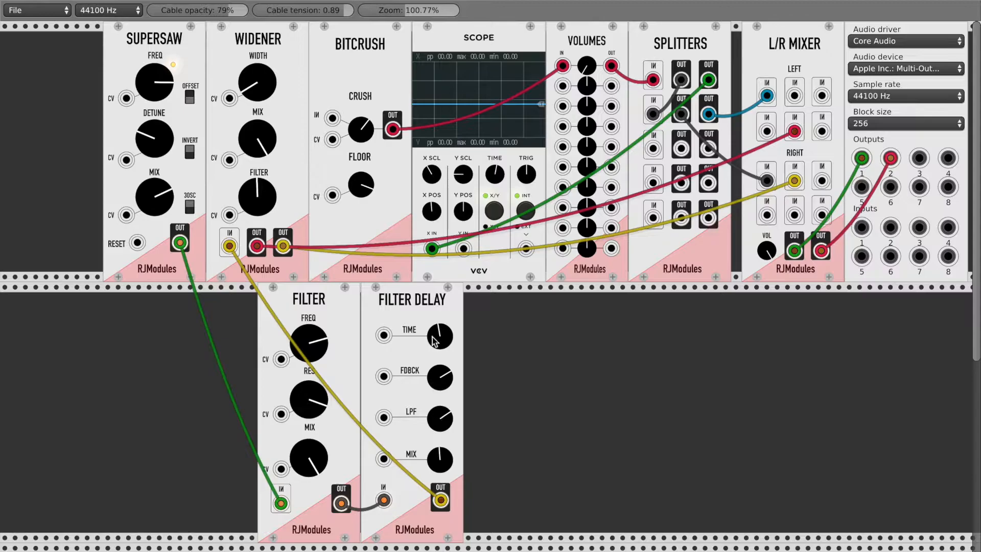
drag(314, 347, 315, 355)
Step: Remove the cables linking the Supersaw, Filter, Filter Delay and Widener, and move the Filter and Filter Delay further right in their row
drag(441, 500, 404, 514)
drag(341, 504, 180, 506)
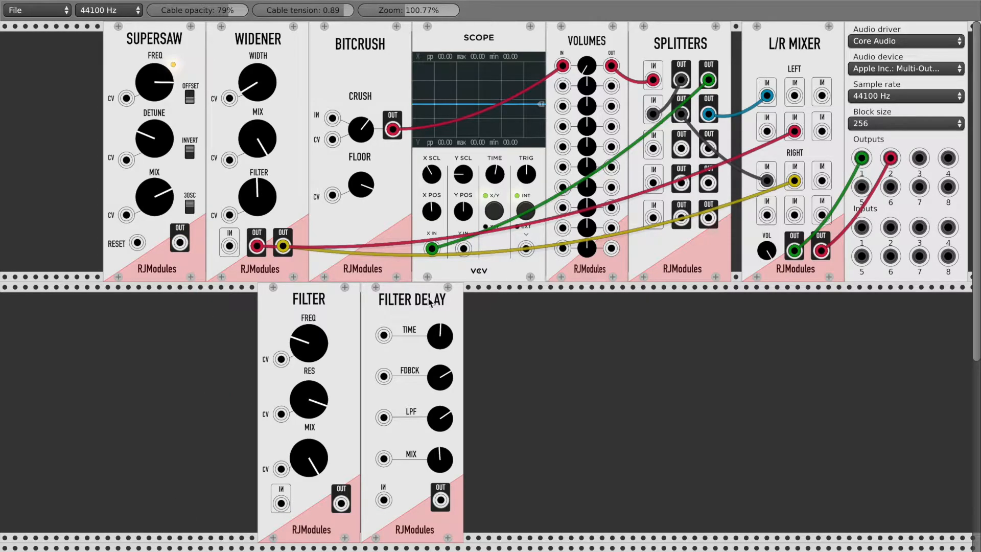
drag(429, 302, 543, 301)
drag(295, 308, 363, 302)
Step: Add the RJModules Filters module to the lower row beside the Filter
right_click(113, 323)
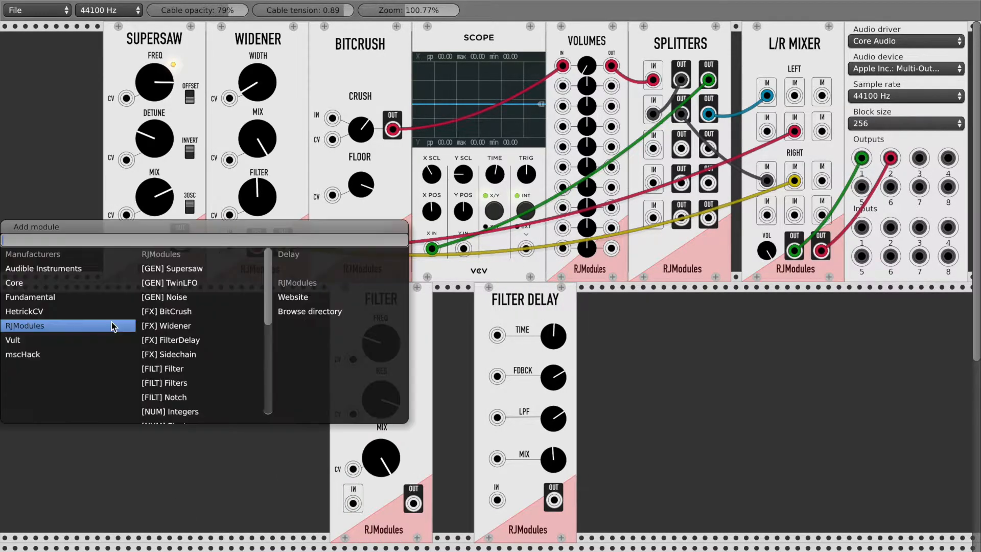
click(191, 385)
drag(386, 290, 405, 306)
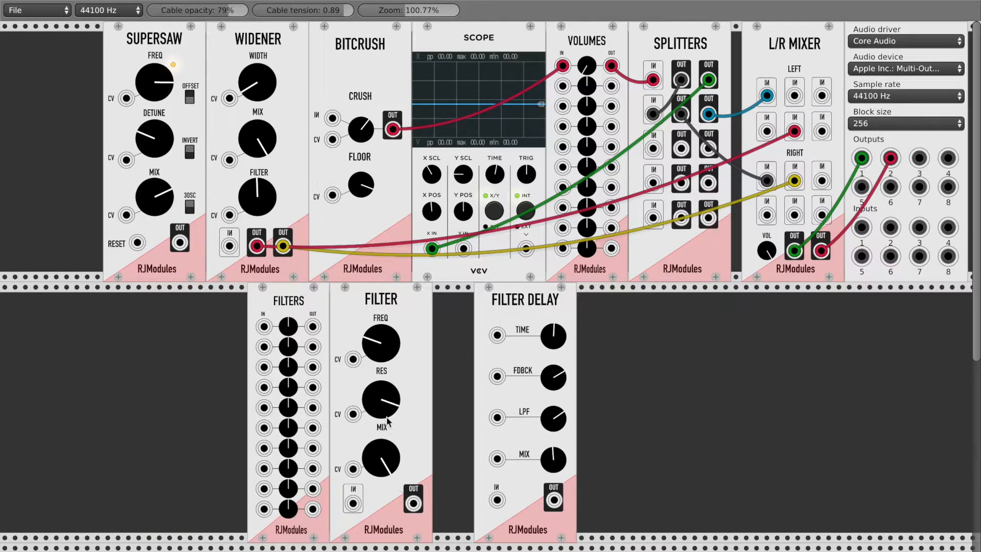
Step: Replace the Widener outputs with a patch from the Supersaw through the first Filters channel and third splitter into both mixer sides
drag(286, 328, 285, 328)
drag(393, 400, 381, 431)
drag(287, 327, 287, 335)
drag(283, 246, 344, 245)
drag(257, 248, 258, 244)
drag(180, 243, 794, 180)
drag(709, 149, 794, 131)
Step: Delete the Filters module and the Supersaw module from the rack
drag(286, 326, 237, 306)
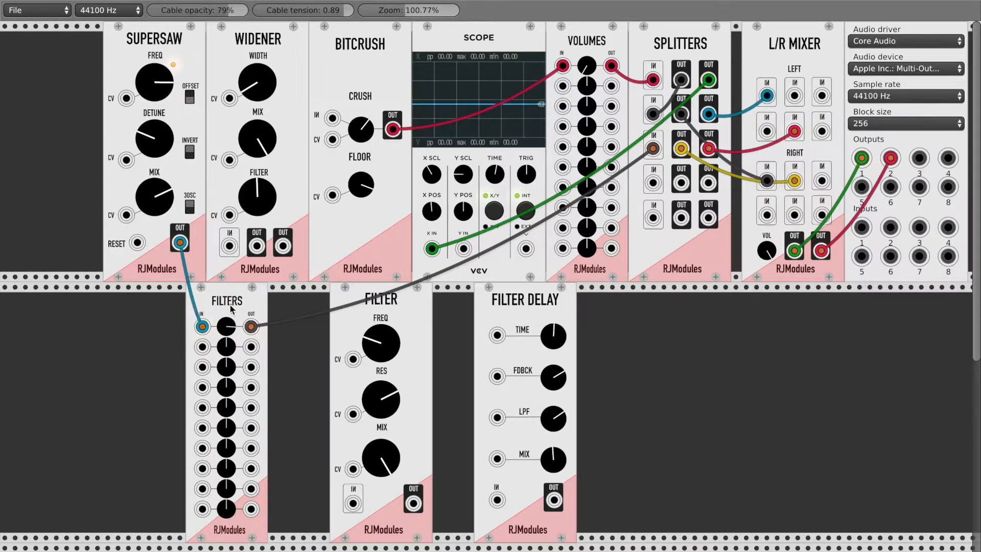
key(Delete)
right_click(176, 333)
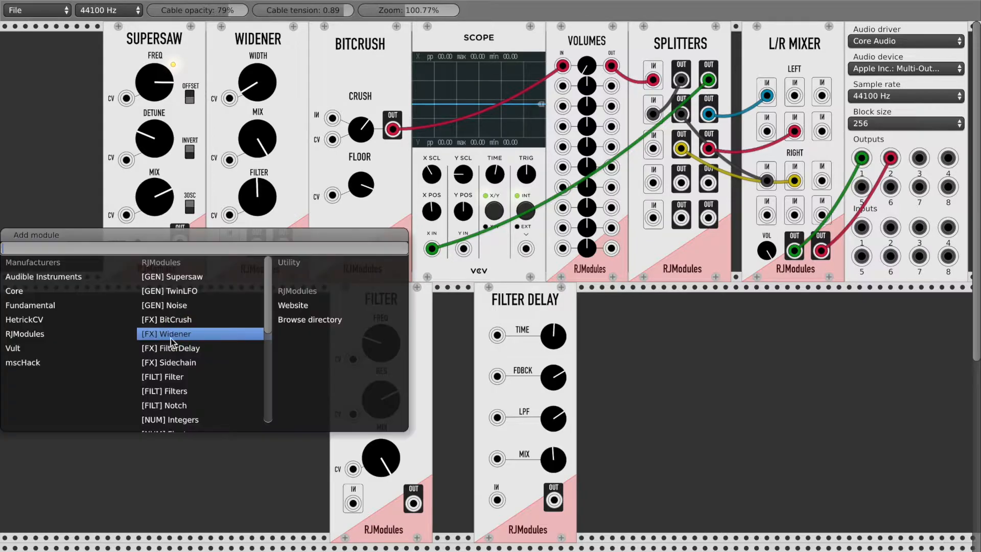
scroll(238, 375, down, 2)
scroll(238, 375, down, 3)
key(Escape)
key(Delete)
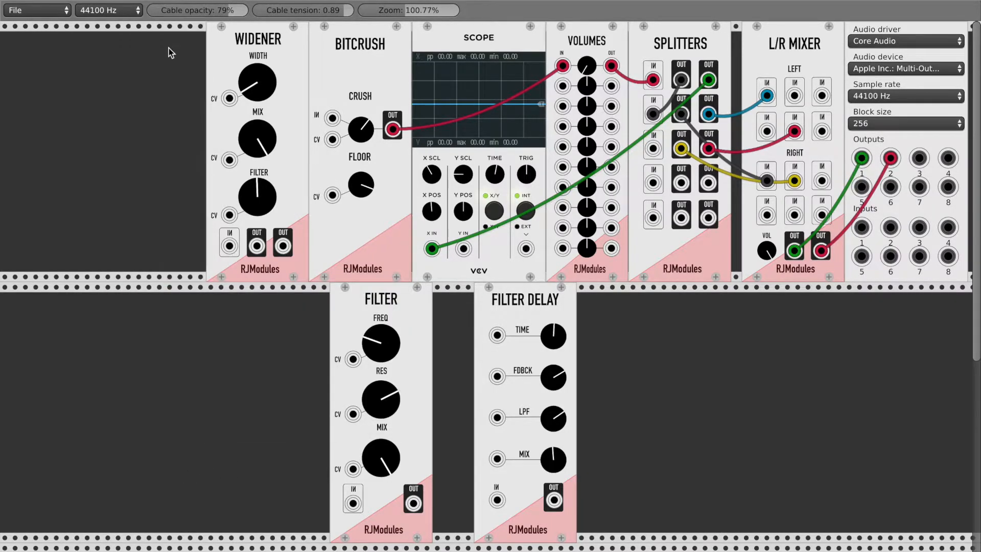
Step: Add the RJModules TwinLFO module to the upper row and leave a gap between it and the Widener
right_click(168, 48)
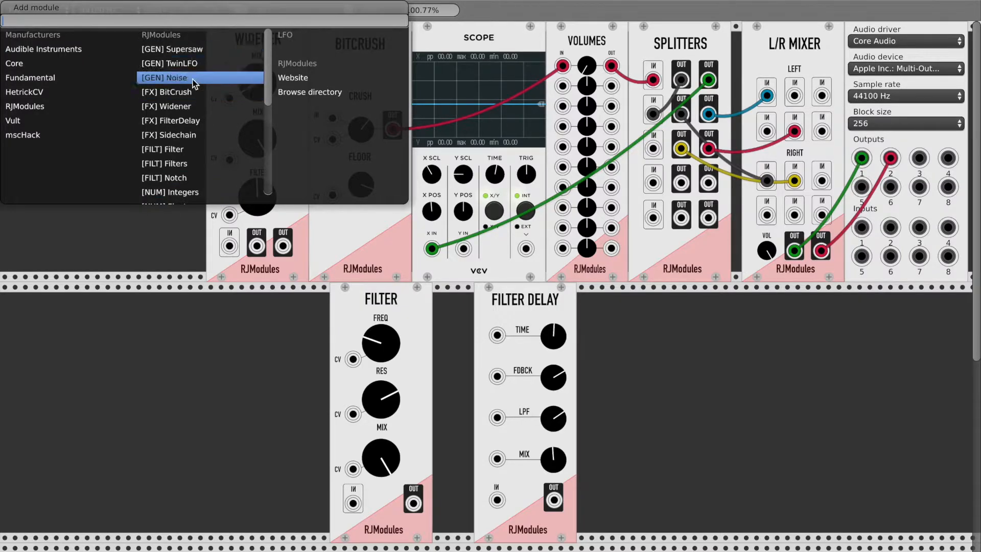
click(195, 65)
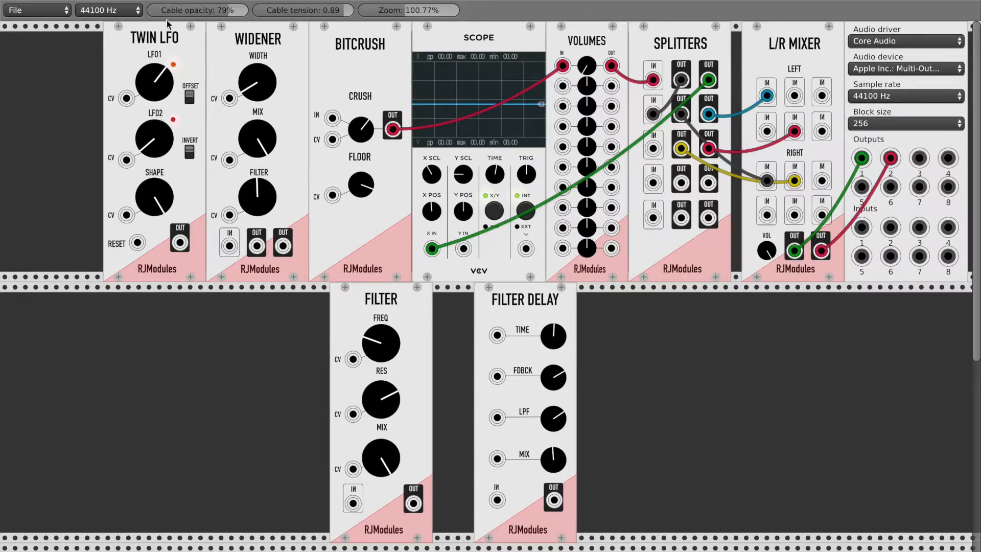
drag(166, 22, 113, 35)
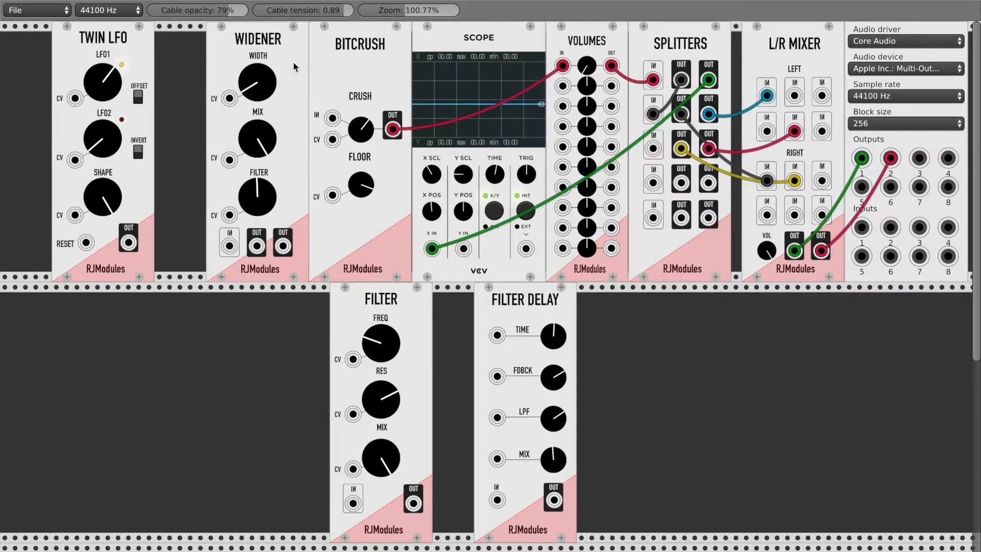
Step: Move the Filter Delay and Filter further right, and add the Audible Instruments macro oscillator to the lower row
drag(485, 300, 685, 301)
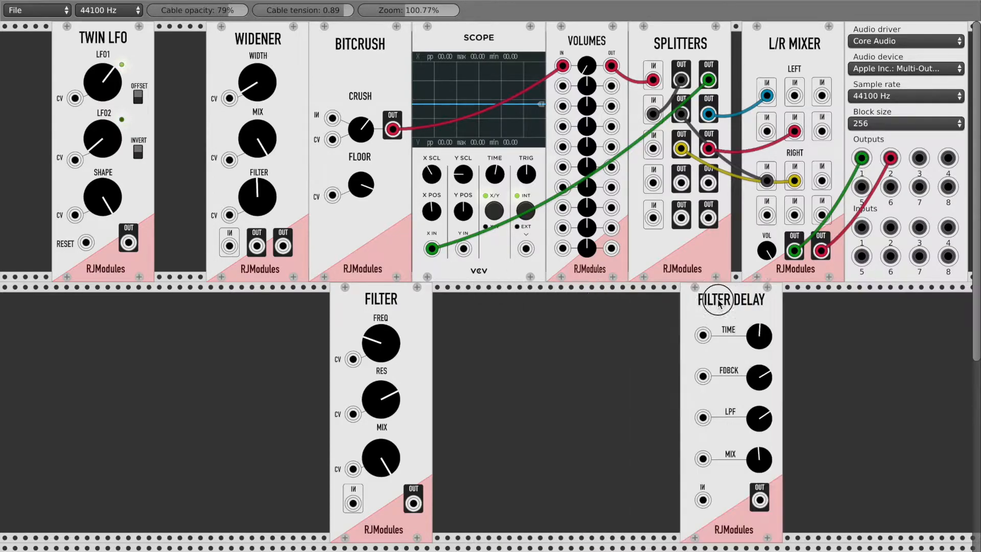
drag(366, 298, 594, 298)
click(46, 364)
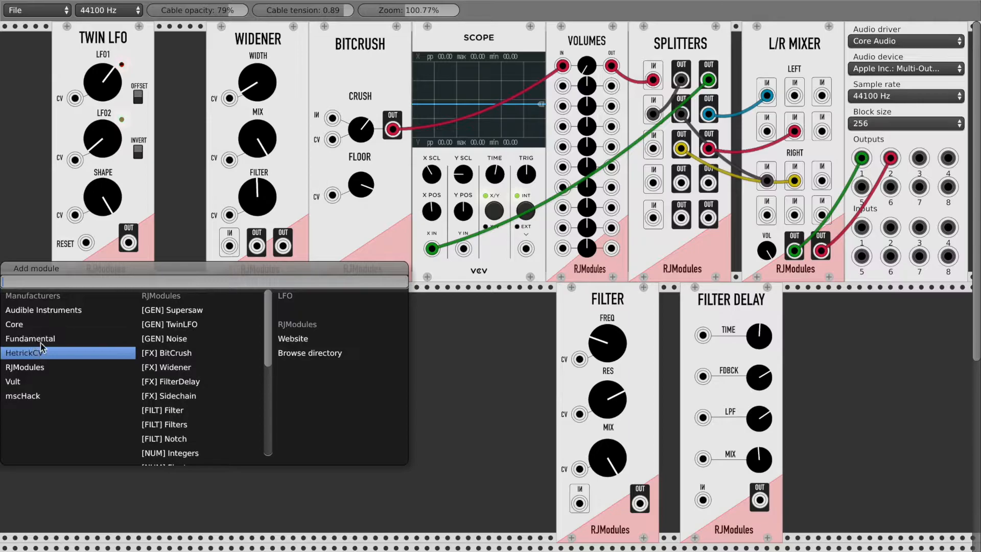
click(43, 310)
click(165, 313)
drag(134, 316, 189, 342)
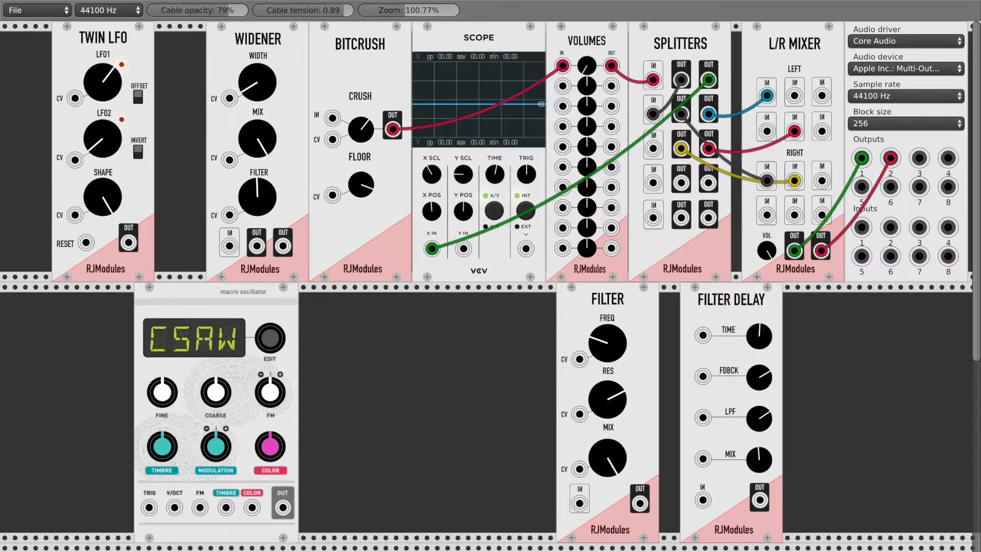
Step: Patch the Twin LFO into the macro oscillator's V/OCT, the oscillator into the Widener, and the Widener outputs into the mixer's left and right inputs
drag(130, 244, 174, 354)
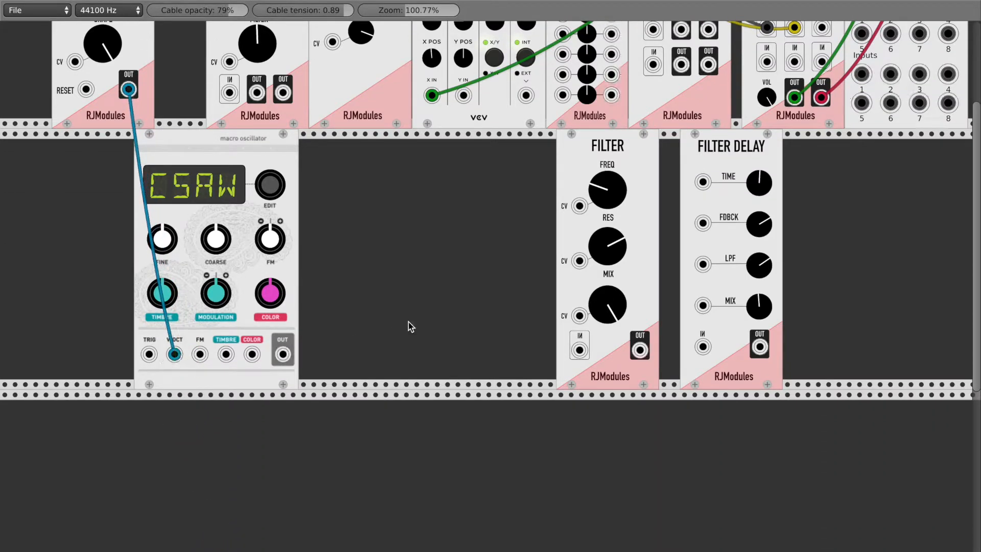
scroll(393, 357, up, 5)
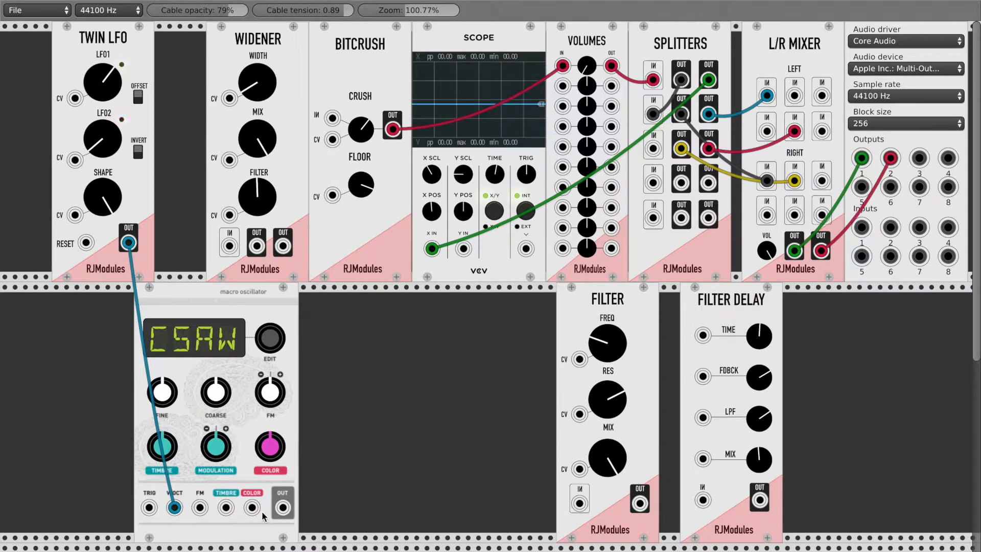
drag(283, 509, 229, 245)
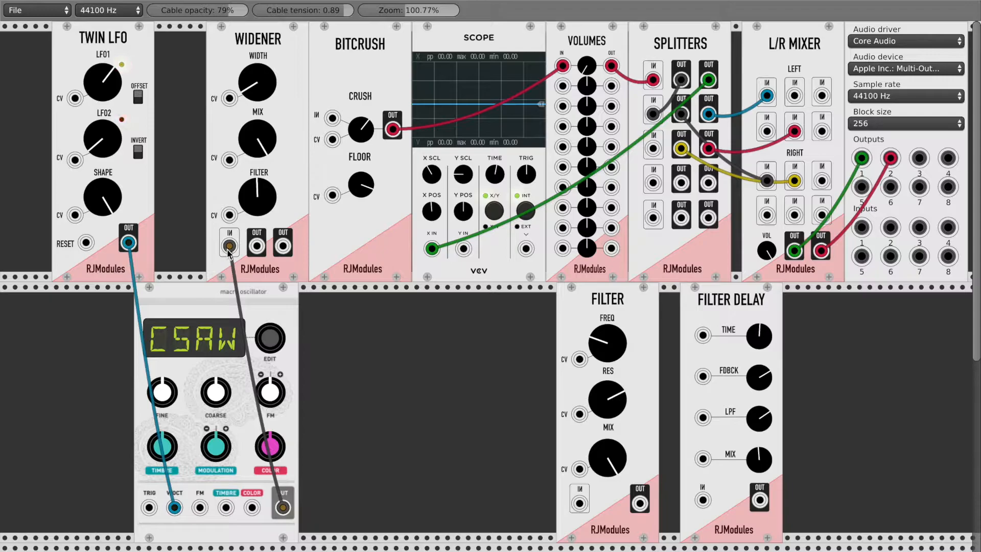
drag(283, 246, 794, 95)
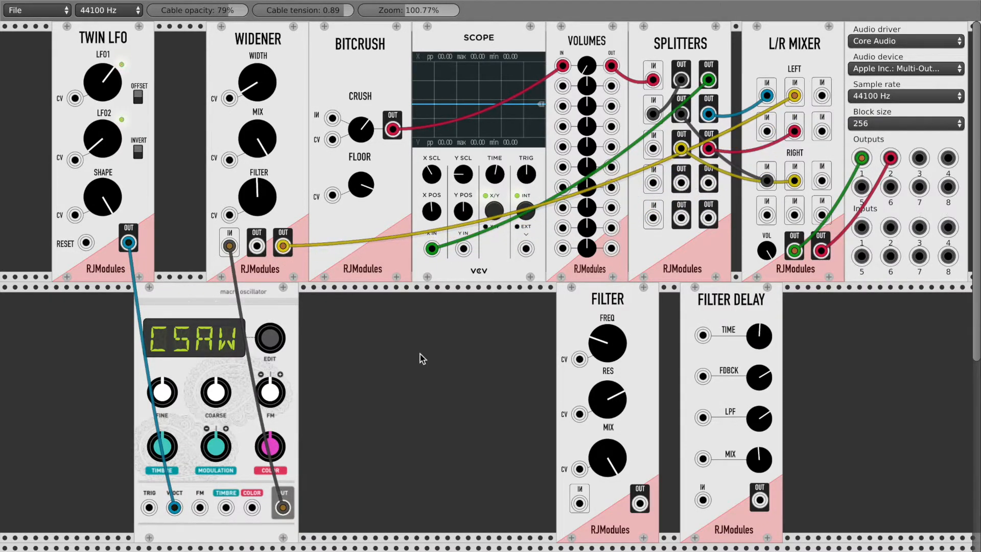
drag(264, 257, 822, 180)
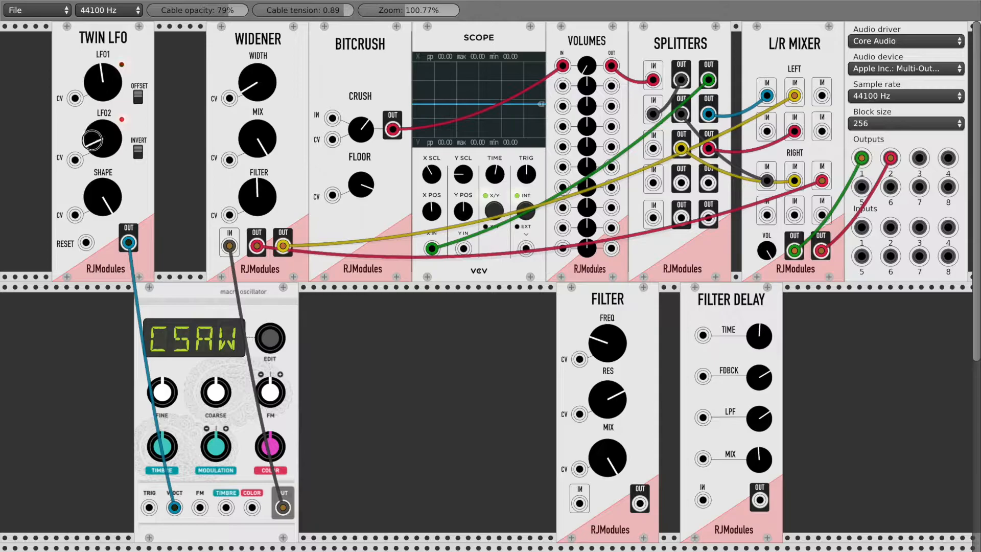
Step: Adjust the Twin LFO's second rate, turn the macro oscillator's coarse tuning to minimum, and sweep the LFO's Shape down to minimum
drag(93, 139, 92, 159)
drag(97, 199, 97, 217)
drag(216, 393, 215, 434)
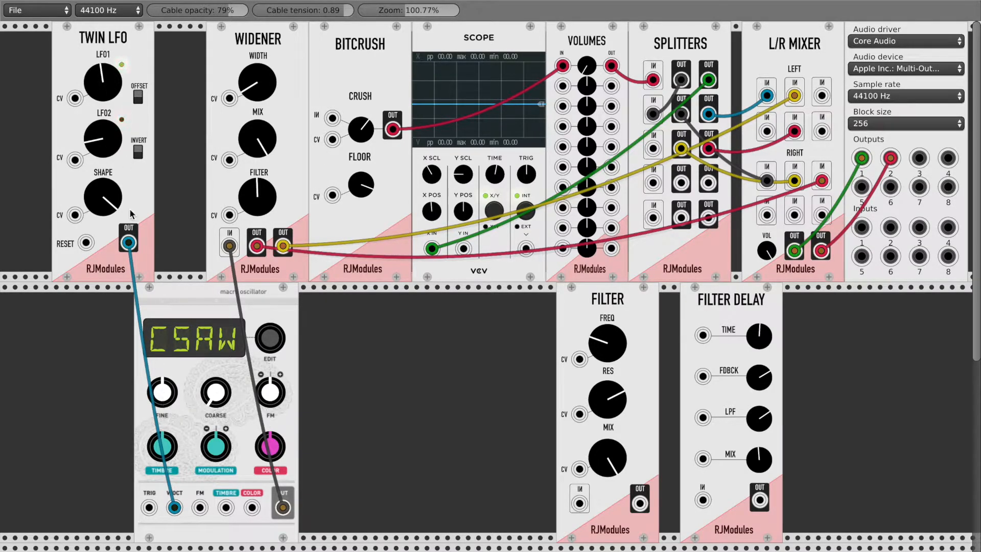
drag(105, 193, 125, 111)
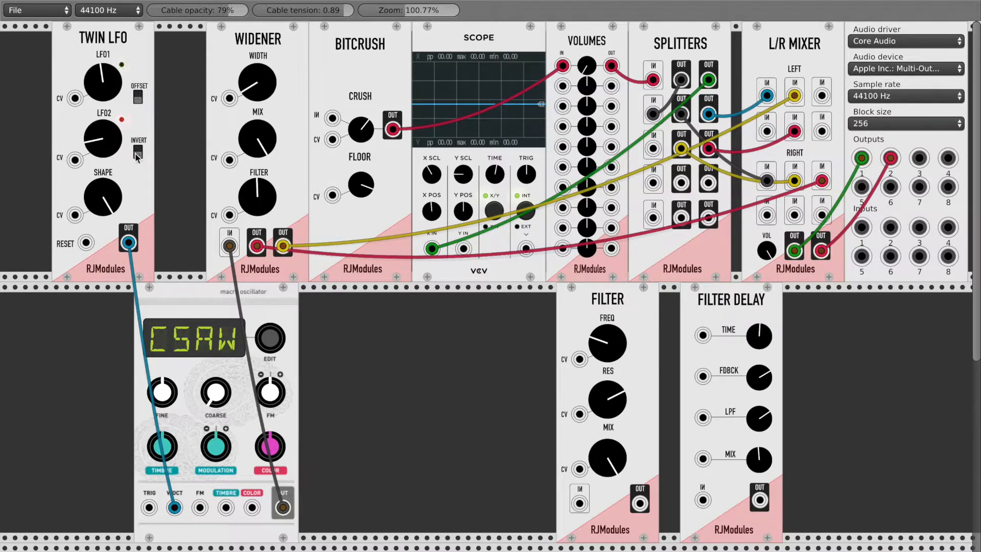
drag(99, 187, 132, 195)
drag(107, 197, 107, 450)
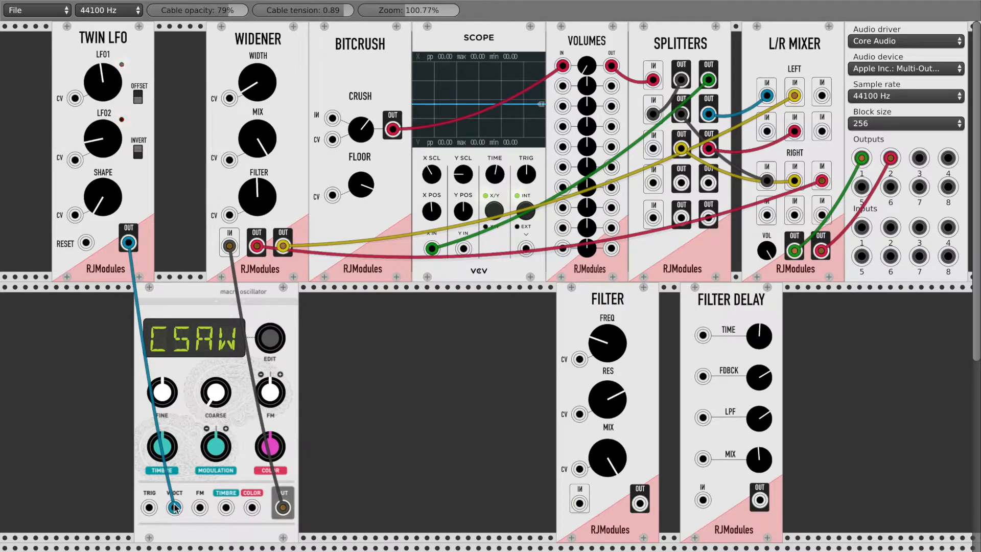
Step: Disconnect the Twin LFO, macro oscillator, BitCrush and Scope cables, trying the LFO output in the Scope's X input
mouse_move(174, 507)
mouse_down()
mouse_move(92, 423)
mouse_move(121, 285)
mouse_move(427, 351)
mouse_move(432, 249)
mouse_move(242, 271)
mouse_up()
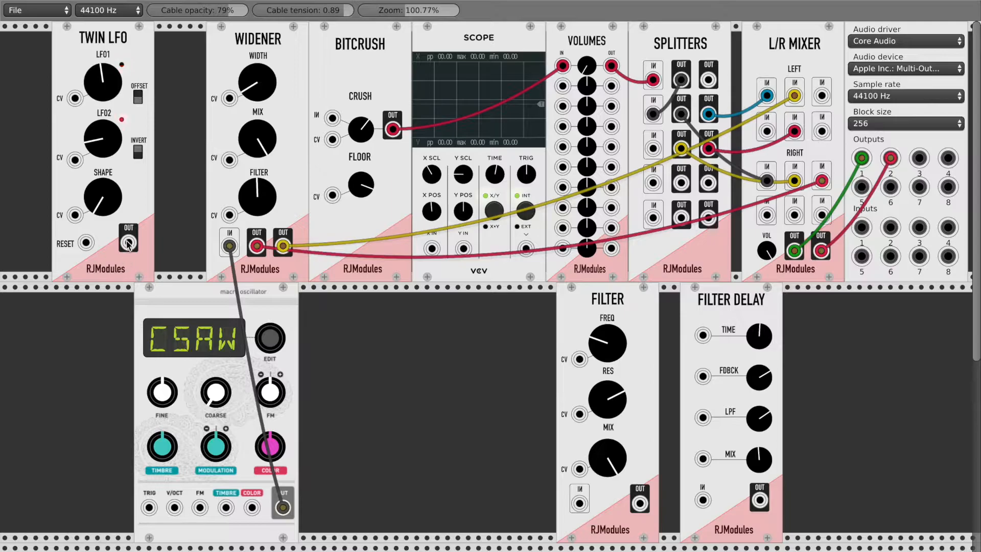
drag(229, 245, 400, 405)
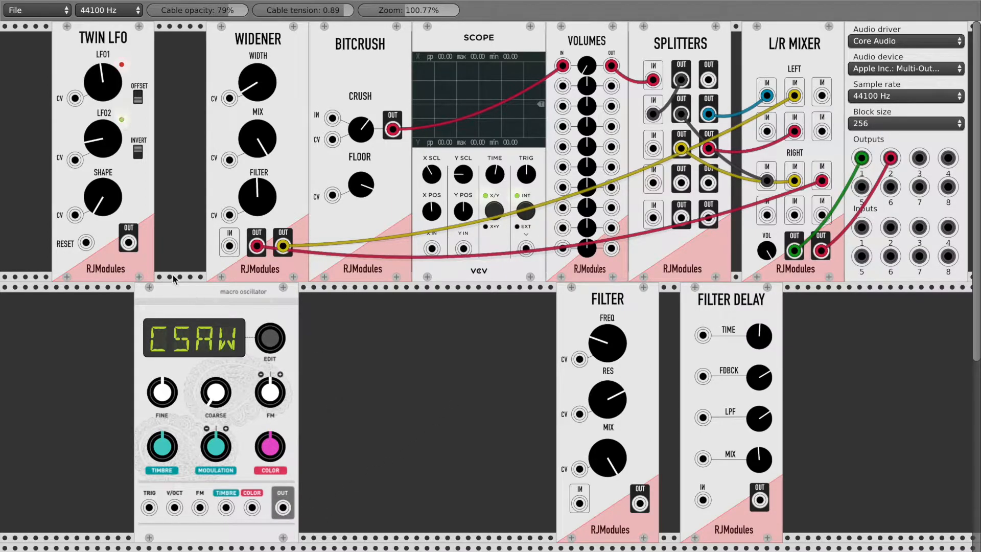
drag(129, 244, 431, 249)
drag(563, 66, 560, 74)
drag(432, 249, 444, 279)
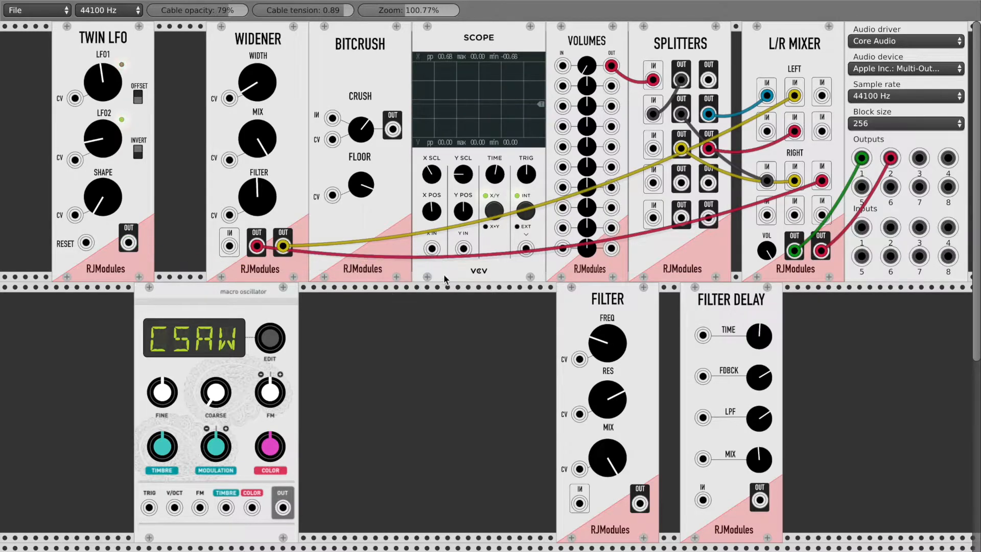
Step: Make room to place the Scope beside the Twin LFO with the LFO output patched into X IN, and raise the LFO1 rate
drag(496, 79, 382, 340)
mouse_move(129, 243)
mouse_down()
mouse_move(320, 430)
mouse_move(318, 509)
mouse_up()
drag(393, 49, 526, 50)
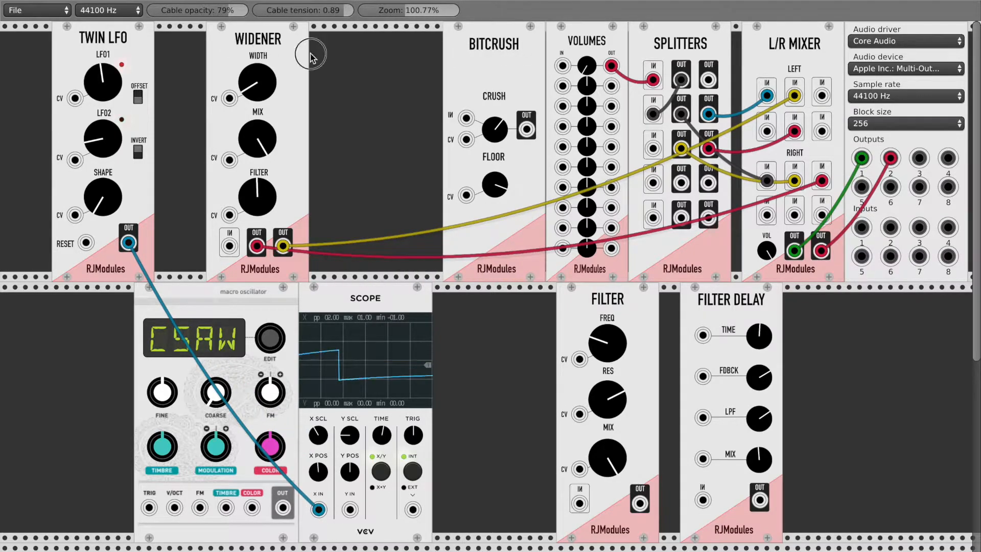
drag(305, 48, 440, 48)
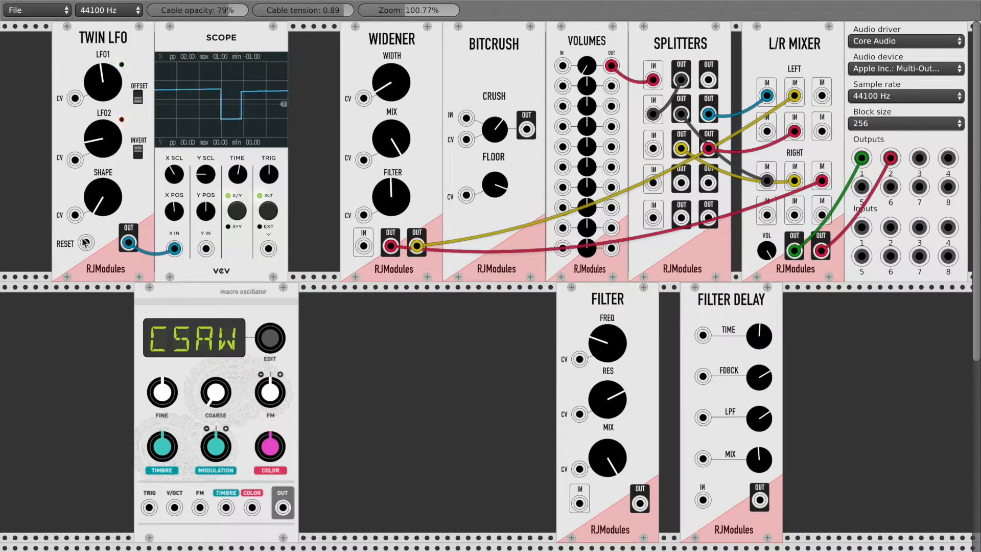
drag(98, 89, 97, 36)
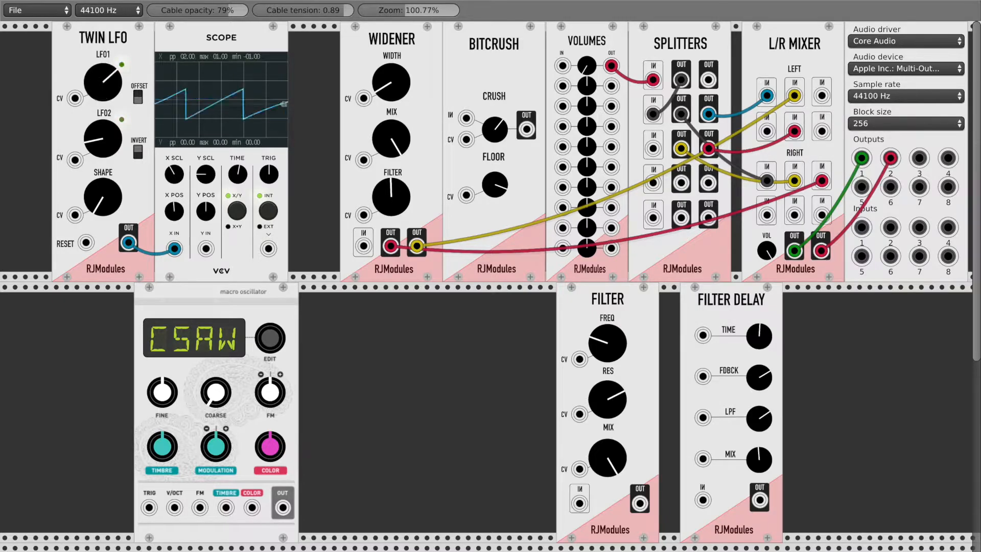
Step: Turn the Twin LFO's LFO2 rate down and lower the Scope's TIME setting
drag(102, 139, 101, 156)
drag(238, 172, 238, 211)
drag(238, 173, 238, 161)
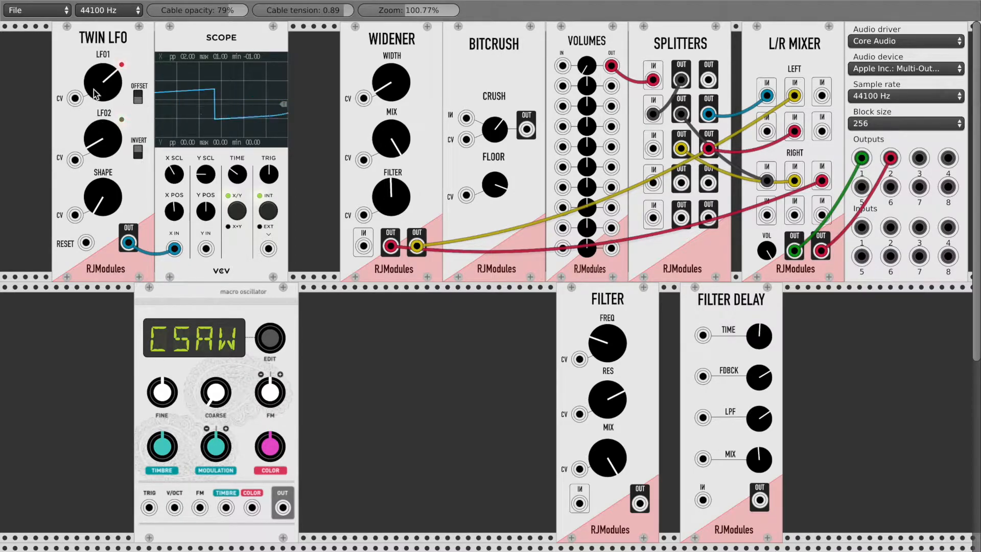
Step: Raise the Twin LFO's LFO1 rate and then its LFO2 rate to vary the waveform on the Scope
drag(93, 90, 93, 77)
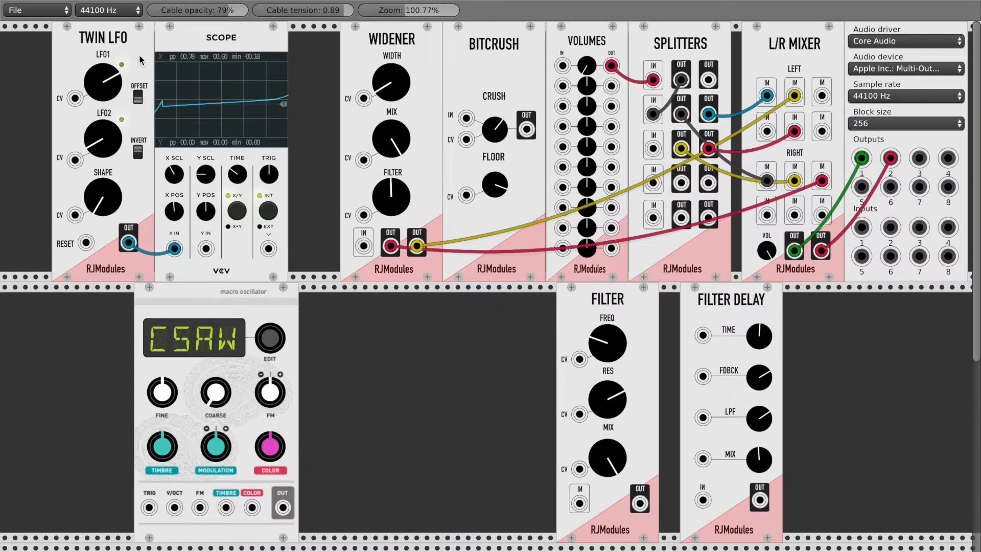
drag(87, 85, 88, 75)
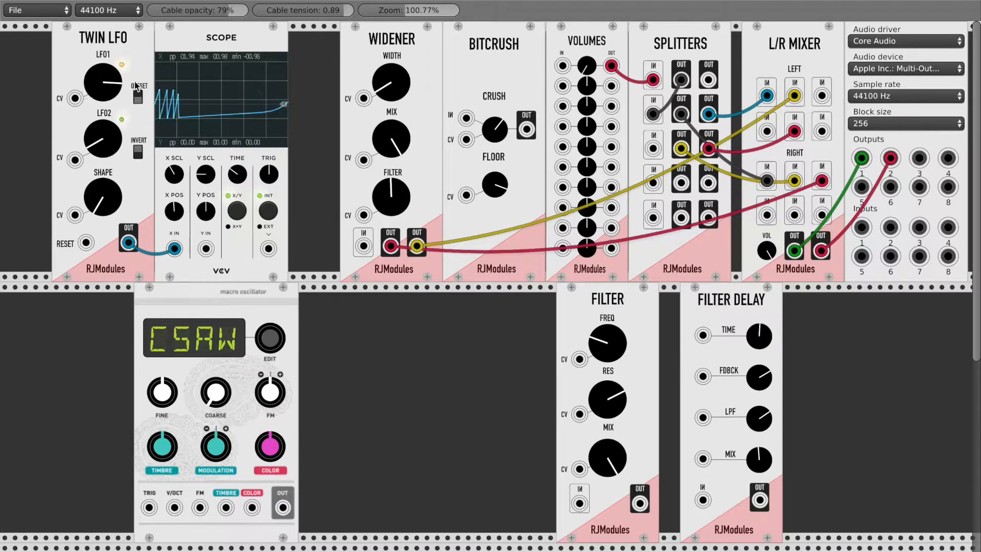
drag(108, 135, 108, 123)
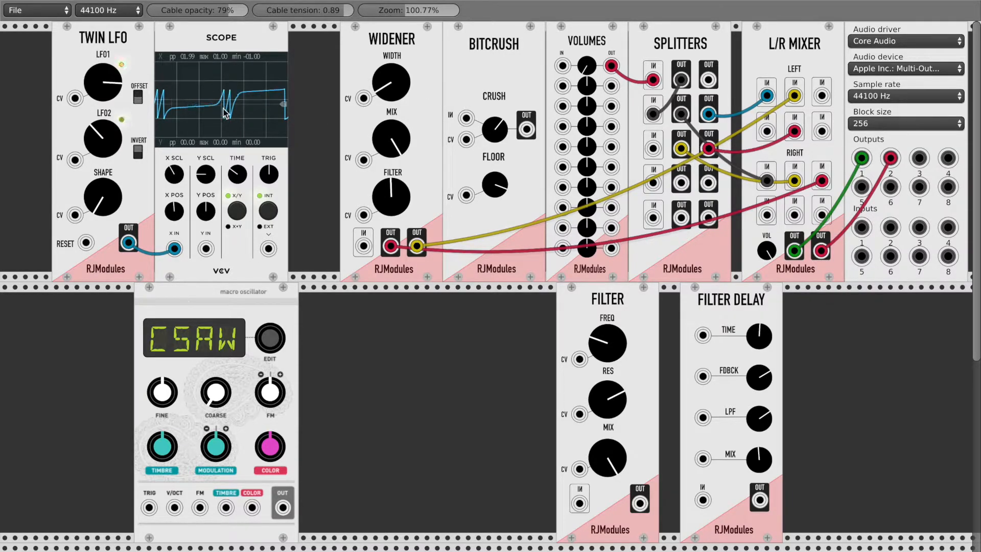
drag(120, 148, 113, 149)
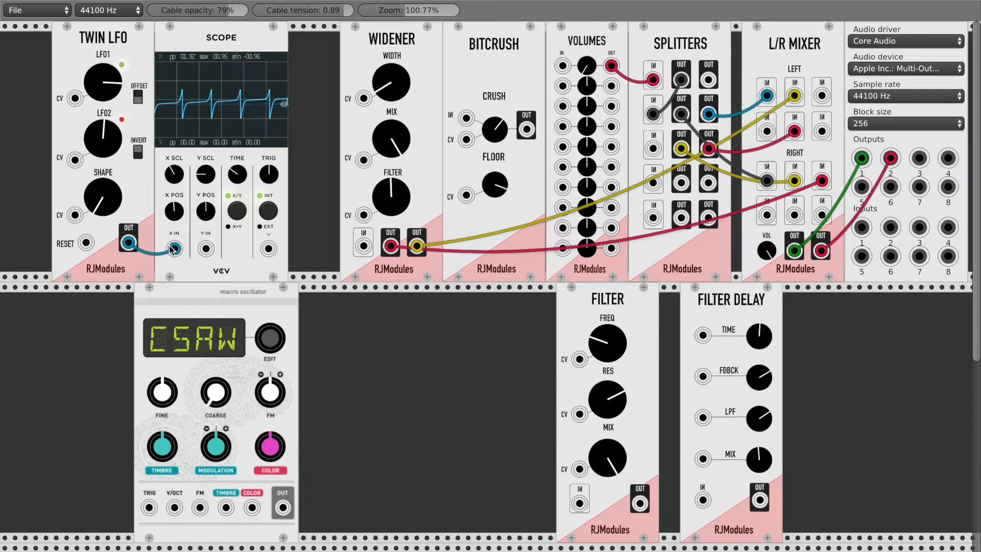
Step: Move the Twin LFO cable from the Scope to the macro oscillator's V/OCT and patch the oscillator's output into the Widener's IN
mouse_move(176, 249)
mouse_down()
mouse_move(199, 542)
mouse_move(174, 507)
mouse_up()
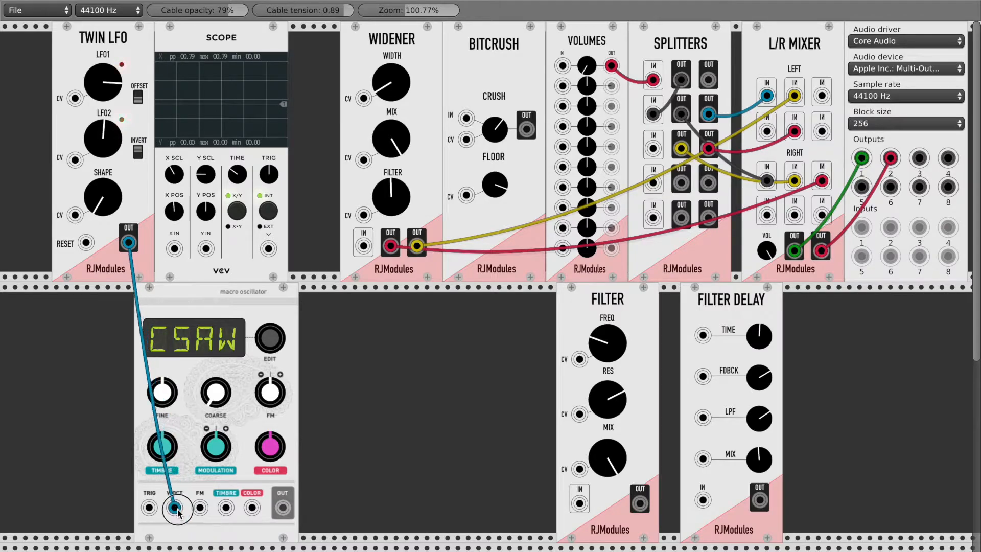
drag(287, 512, 371, 296)
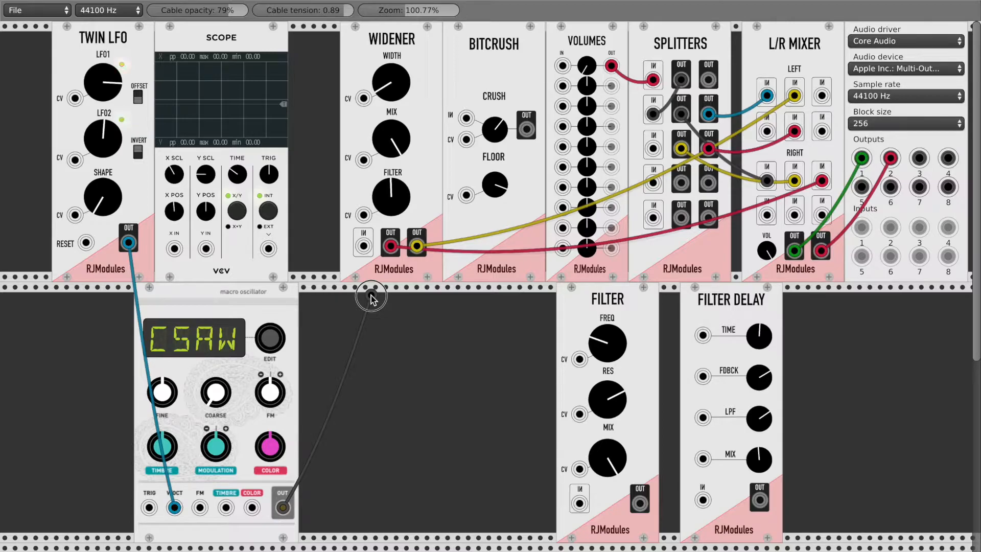
drag(371, 296, 362, 247)
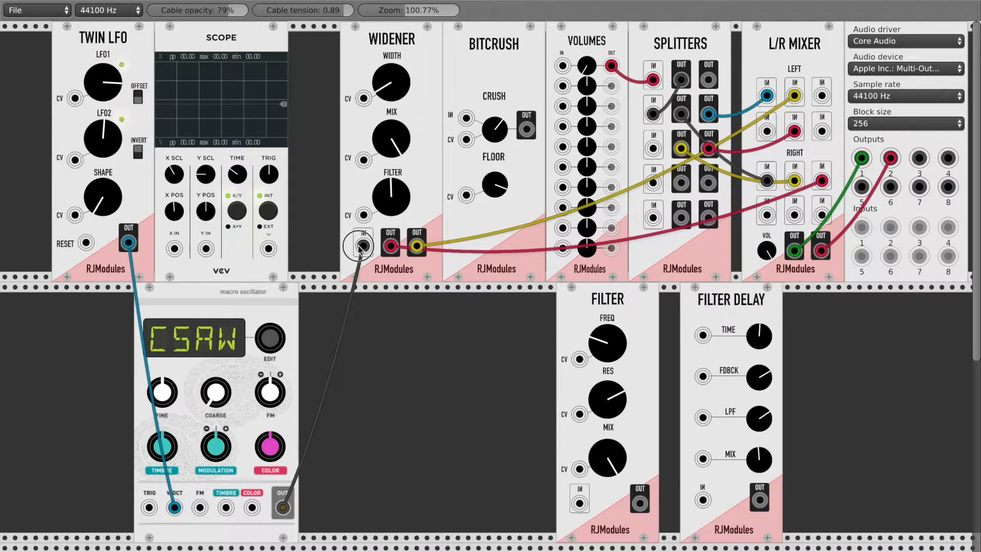
drag(362, 247, 363, 247)
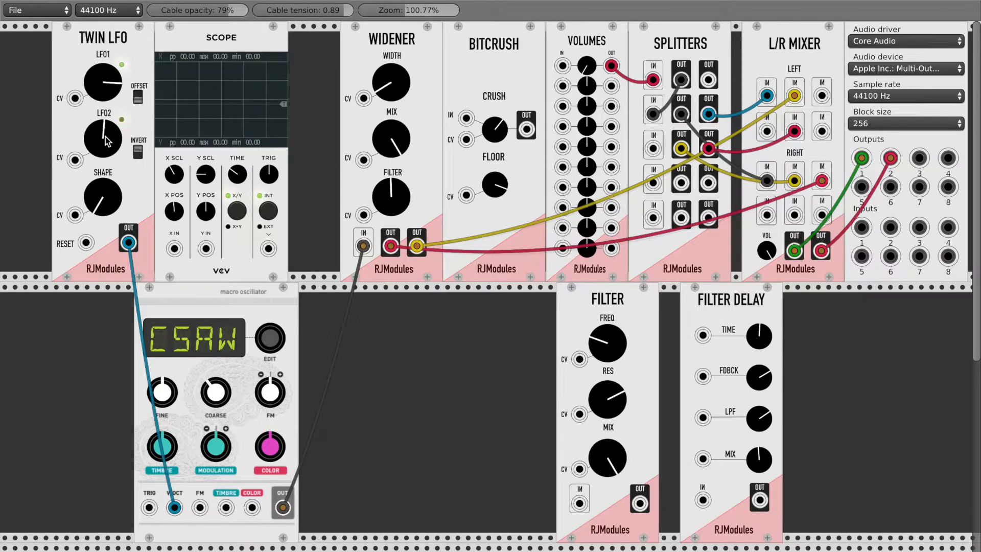
Step: Adjust the macro oscillator's coarse tuning and the Twin LFO's LFO1 and LFO2 rates
drag(220, 399, 183, 392)
drag(111, 136, 111, 156)
click(103, 69)
drag(103, 69, 105, 74)
drag(109, 126, 108, 118)
Step: Try the Twin LFO's Invert and Offset switches with different rates, and set the macro oscillator's model to FOLD
click(138, 151)
click(138, 98)
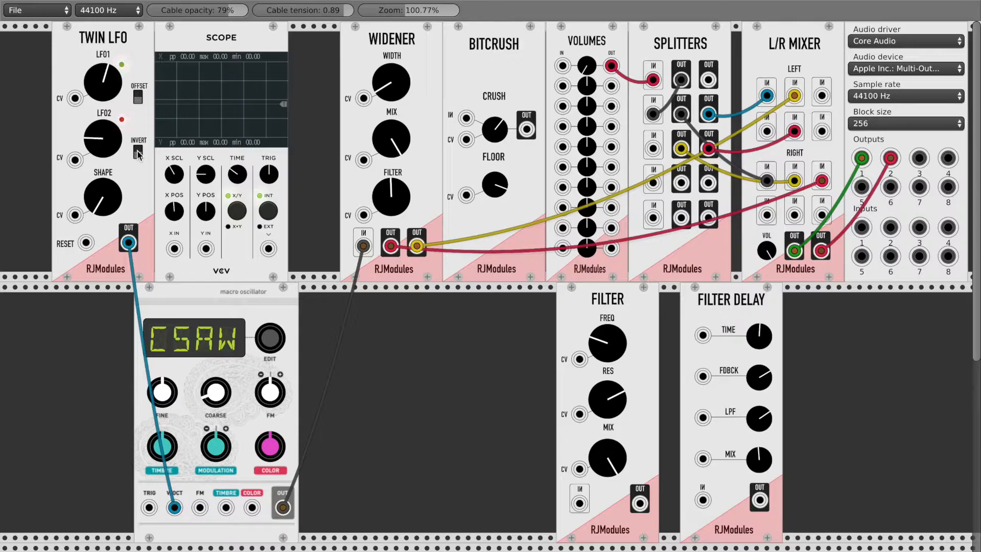
drag(114, 139, 112, 57)
drag(261, 338, 262, 333)
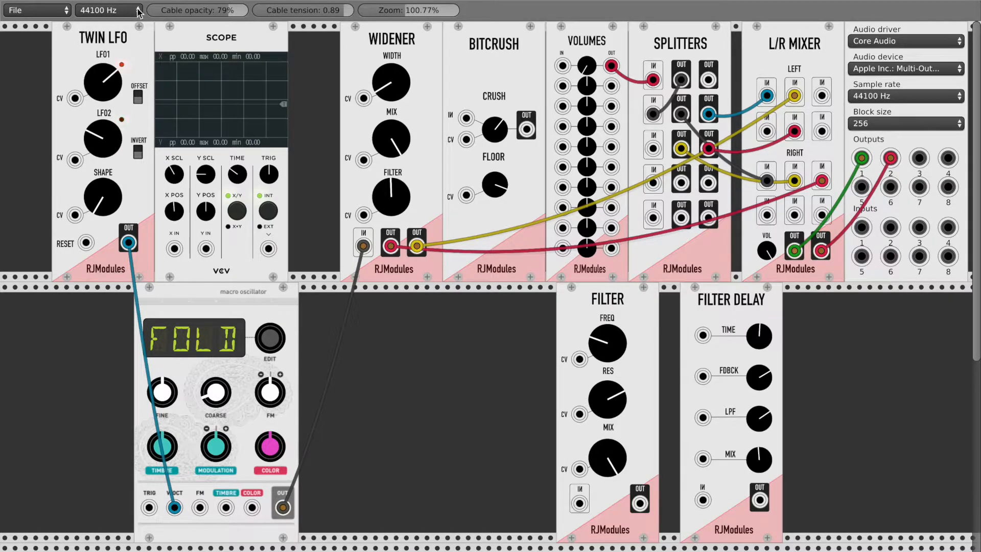
Step: Move the Twin LFO away from the Scope, and adjust the Widener's WIDTH, MIX and FILTER knobs
drag(113, 39, 72, 40)
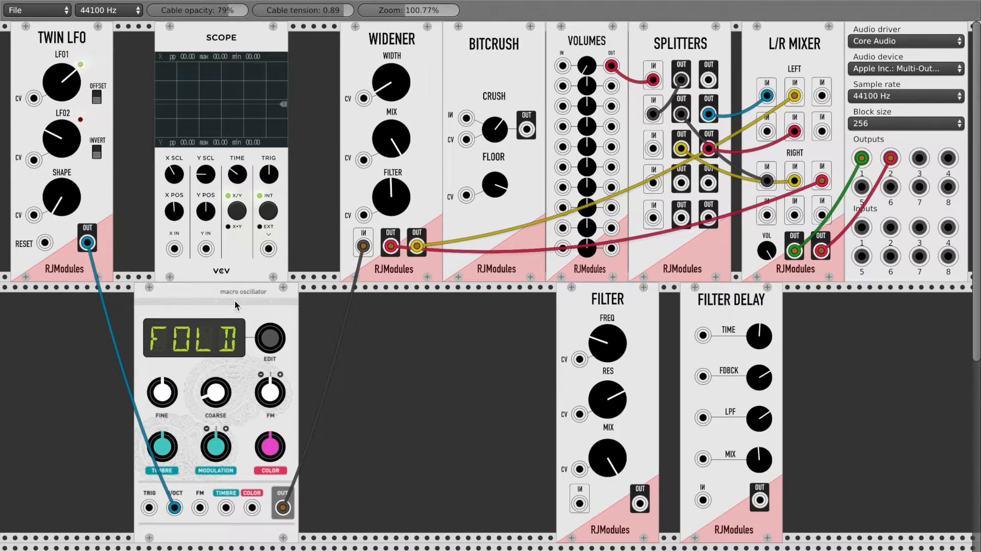
drag(389, 83, 388, 64)
drag(390, 140, 389, 156)
drag(393, 199, 393, 163)
mouse_move(393, 199)
mouse_down()
mouse_move(392, 253)
mouse_move(393, 193)
mouse_up()
Step: Shift the macro oscillator to the start of its row and place the Scope directly beside the Twin LFO
drag(226, 294, 134, 293)
drag(214, 33, 133, 33)
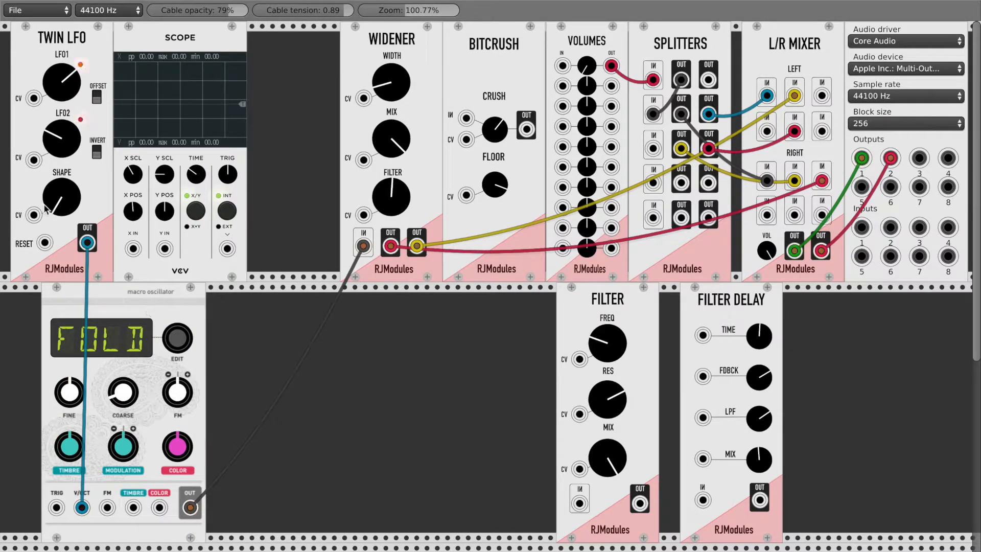
drag(129, 308, 88, 308)
Step: Unplug the macro oscillator's output from the Widener and add the RJModules [GEN] Noise module
right_click(298, 357)
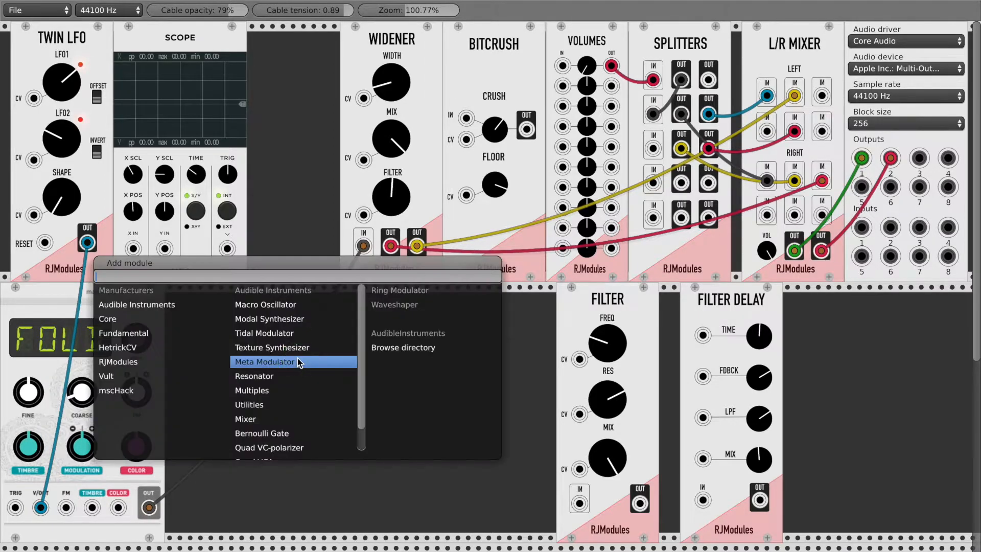
click(132, 322)
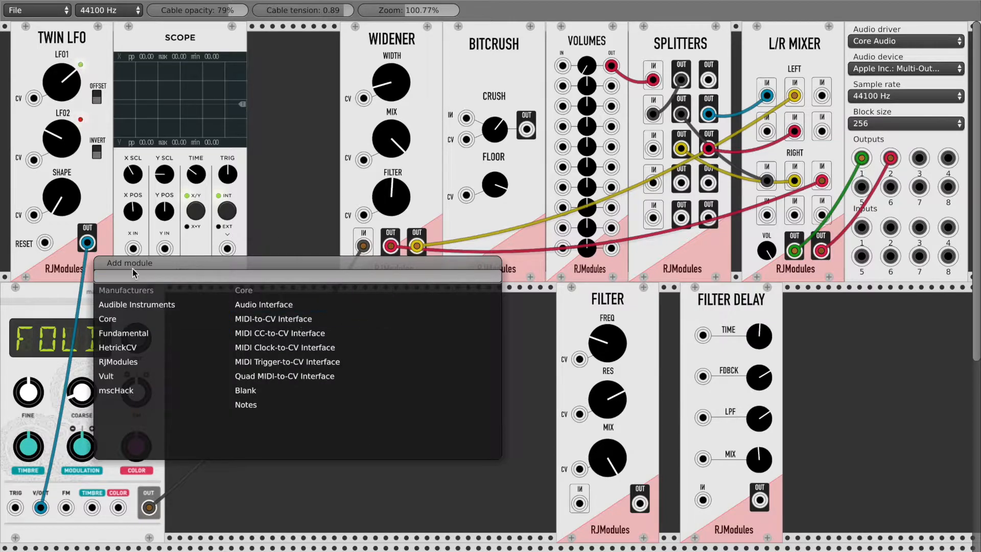
click(151, 509)
drag(151, 509, 219, 465)
right_click(285, 422)
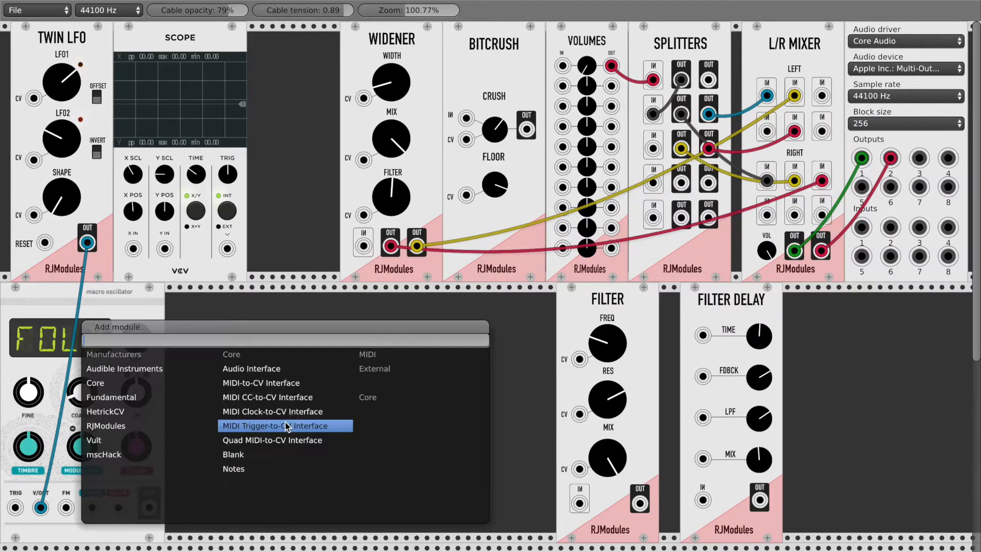
click(106, 425)
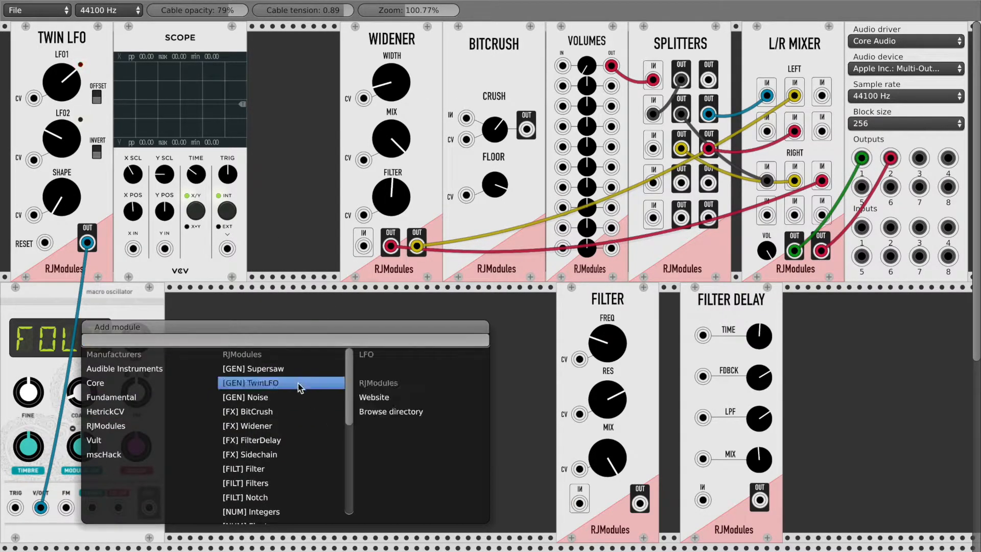
click(285, 396)
Step: Reposition the Noise module in the open space of the second row and adjust its HPF knob
drag(299, 299, 237, 332)
drag(260, 301, 363, 303)
drag(336, 393, 335, 379)
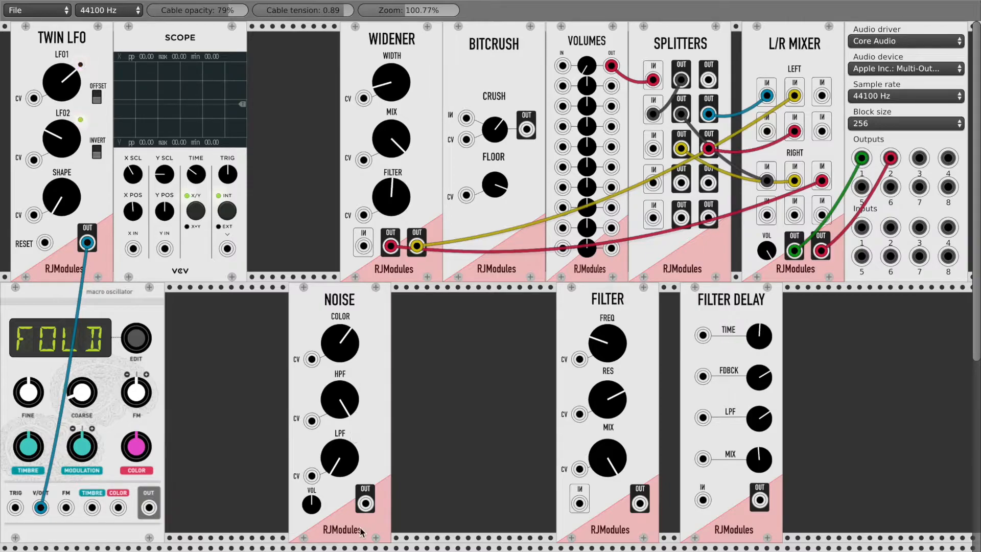
Step: Patch the Noise output through the second Volumes channel and the fourth splitter into the mixer's left and right inputs
drag(315, 512, 685, 189)
drag(611, 86, 767, 215)
drag(714, 185, 769, 133)
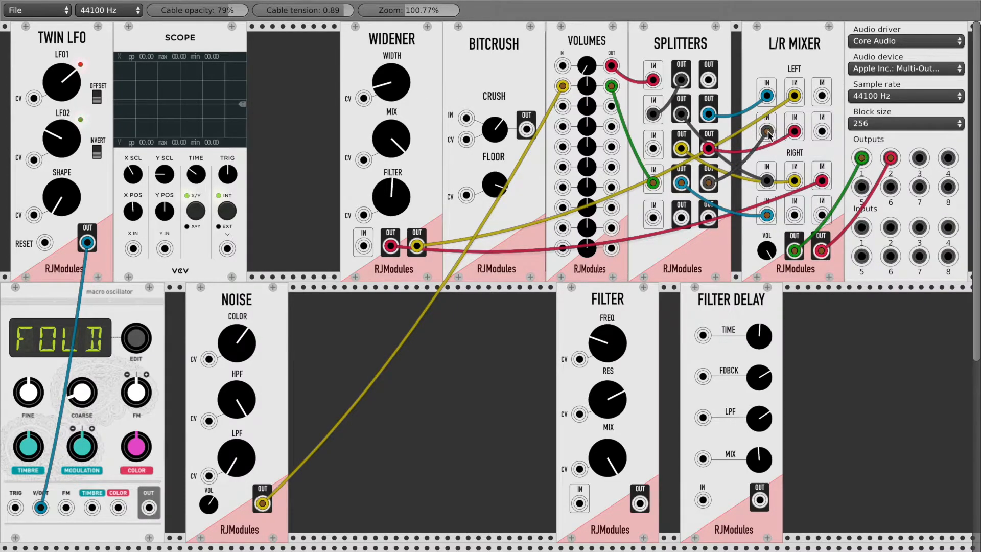
Step: Turn the Noise module's COLOR to minimum, lower its HPF, and try its LPF knob
click(235, 336)
drag(235, 337, 235, 336)
drag(236, 398, 237, 399)
drag(237, 458, 244, 464)
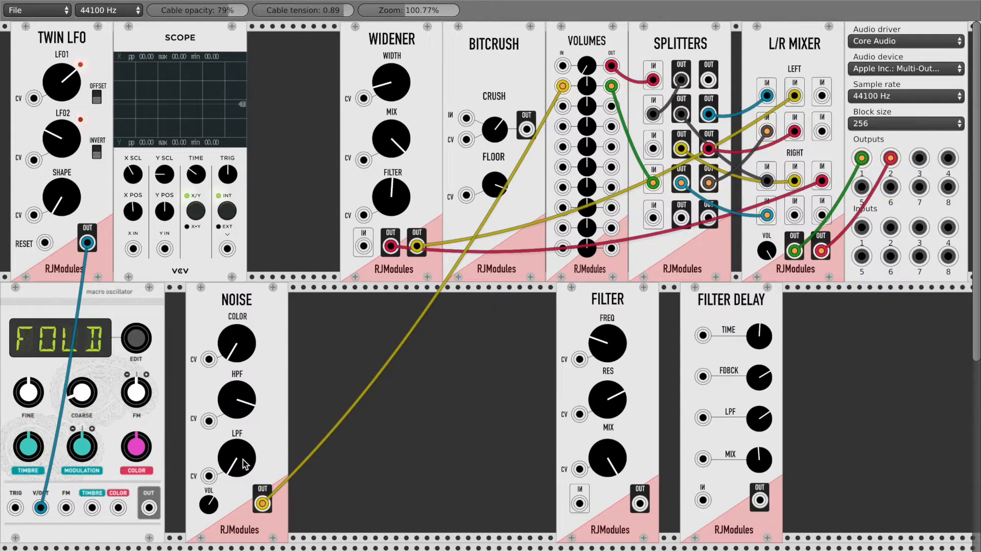
Step: Unplug the Noise output cable, move the module further along its row, and raise its COLOR and HPF
drag(261, 504, 381, 498)
drag(224, 309, 125, 297)
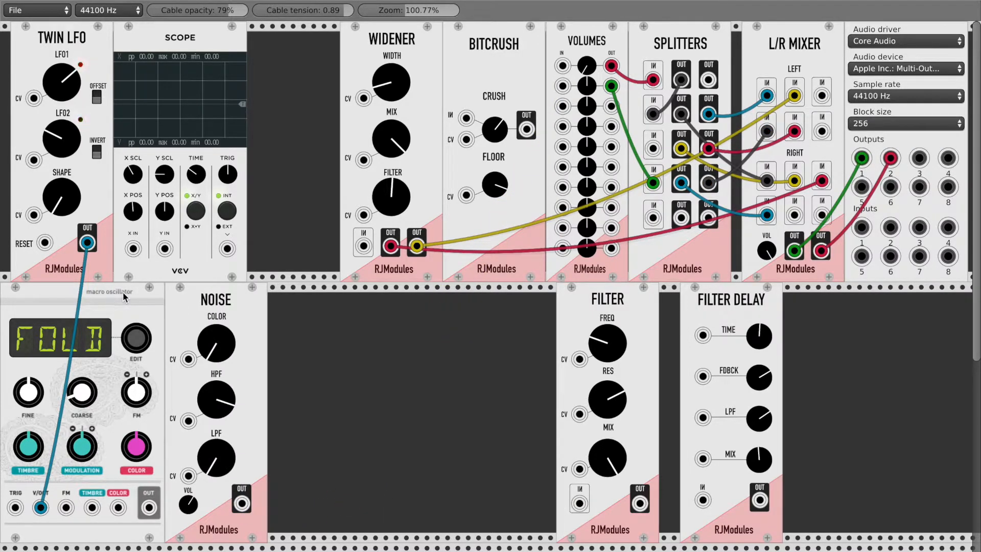
drag(217, 314, 352, 332)
drag(351, 413, 351, 412)
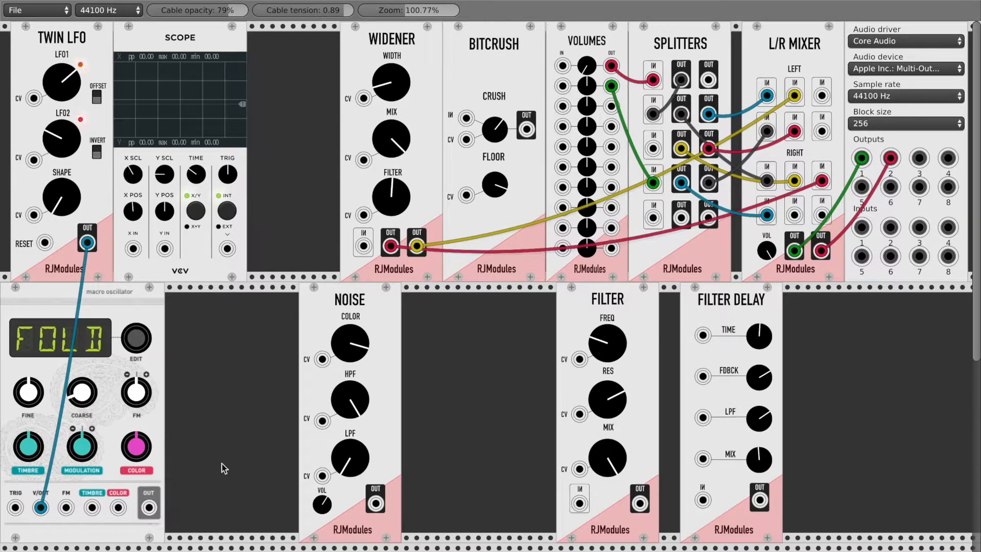
Step: Patch the macro oscillator's output into the Widener's IN and reposition the oscillator beneath the Twin LFO
drag(143, 513, 292, 353)
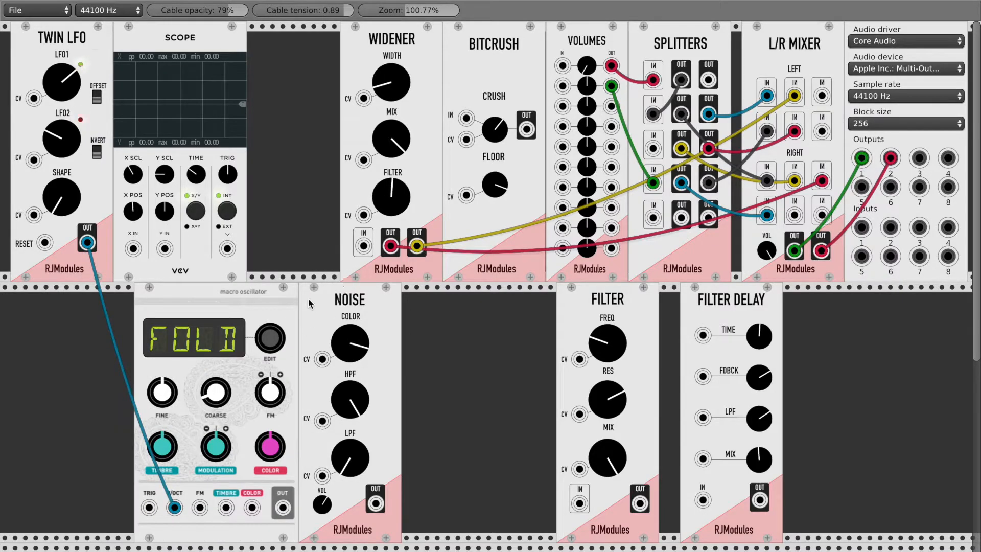
drag(282, 507, 363, 246)
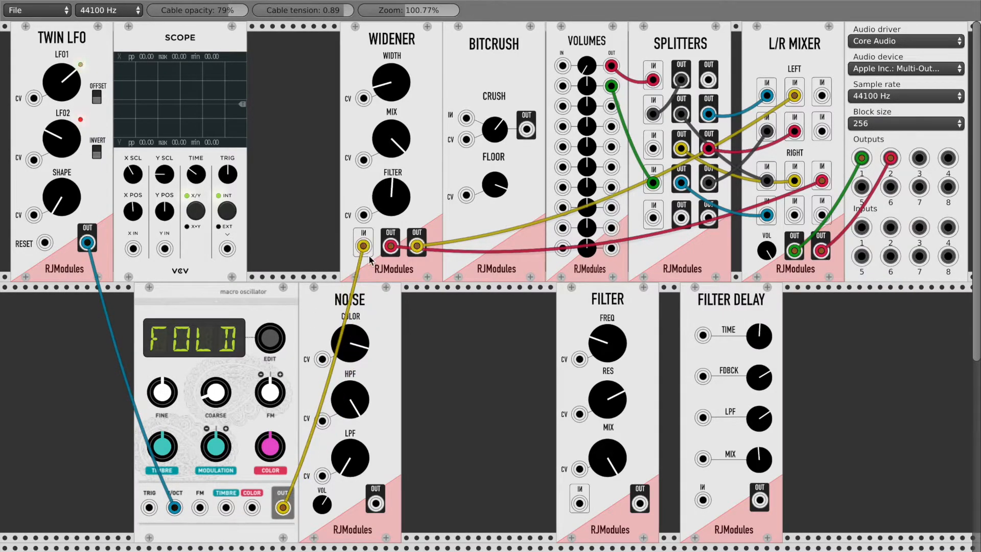
drag(243, 309, 131, 317)
Step: Try the Noise output in the third splitter's input, unplug it, and move the Noise module near the macro oscillator
drag(376, 503, 651, 157)
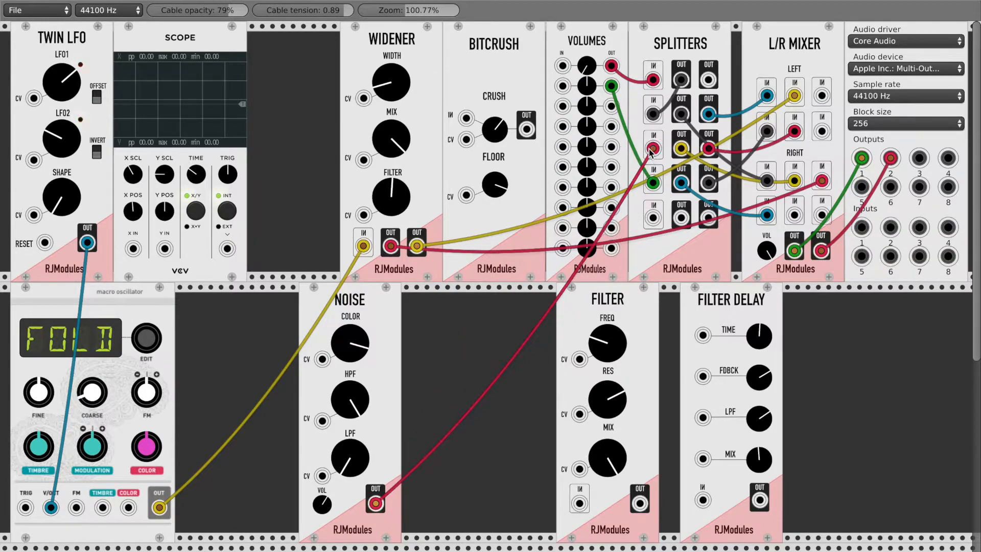
drag(376, 340, 263, 339)
drag(653, 148, 348, 356)
Step: Disconnect the macro oscillator's output from the Widener
right_click(341, 364)
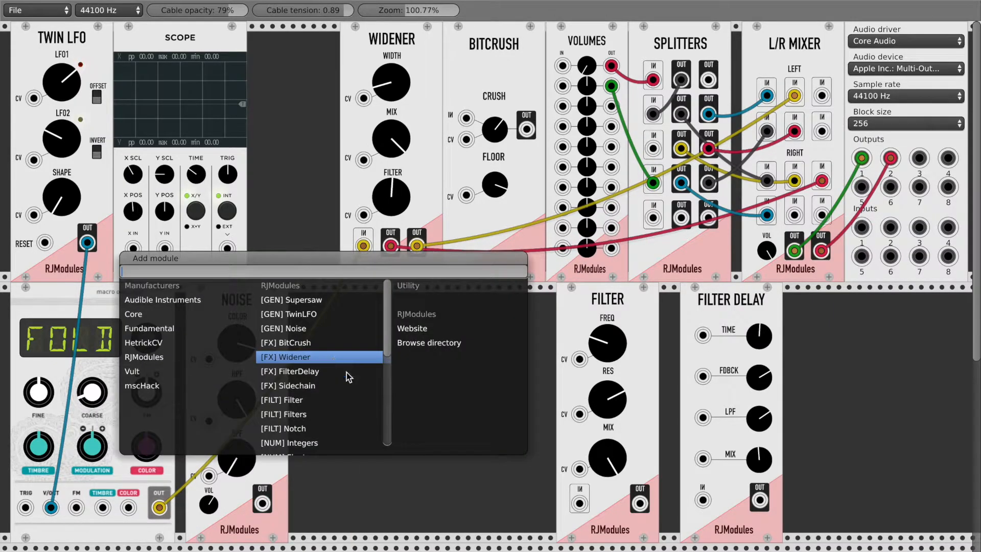
scroll(330, 422, down, 4)
click(372, 548)
drag(159, 507, 404, 403)
Step: Add the RJModules [FX] Sidechain module beside Noise and patch the Noise output into its IN
right_click(350, 388)
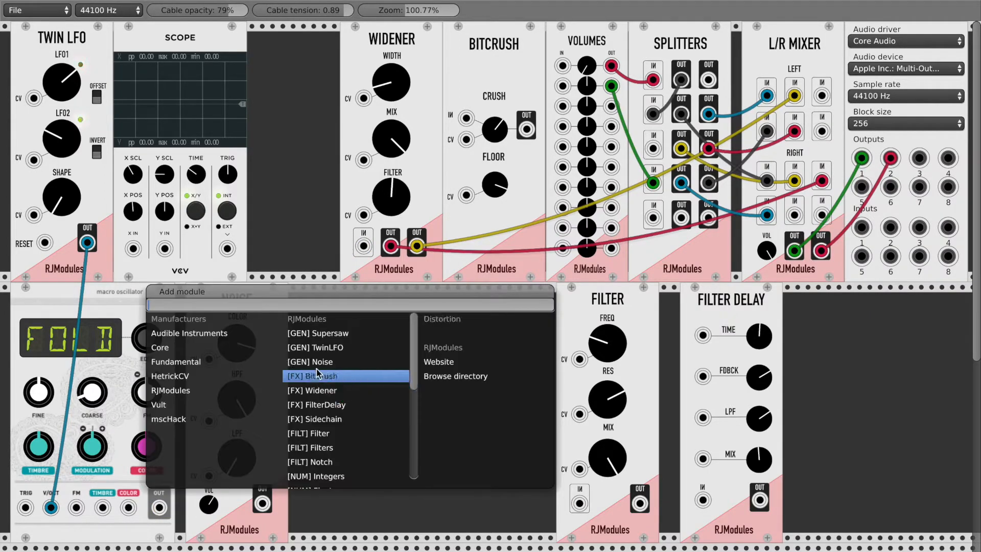
click(354, 421)
drag(362, 306, 285, 307)
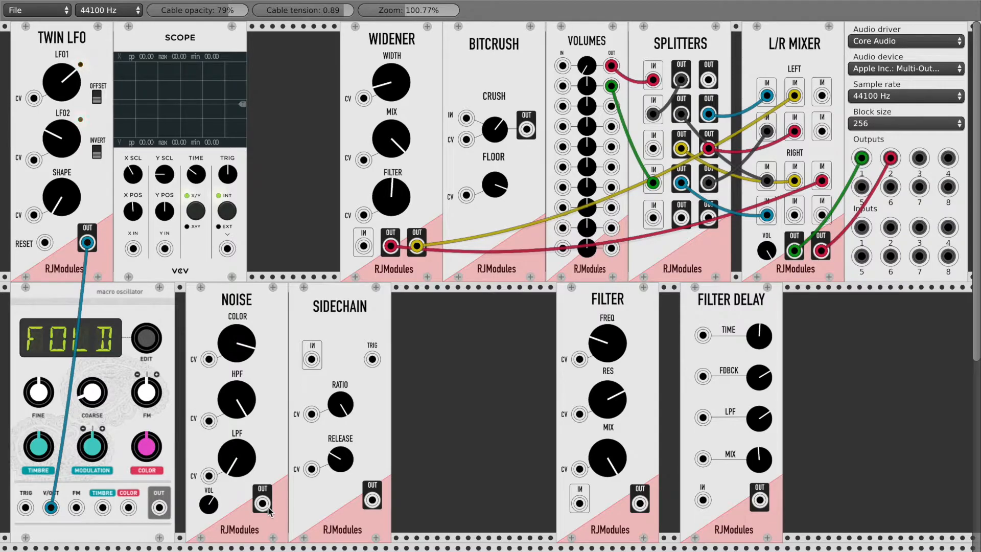
drag(263, 504, 312, 359)
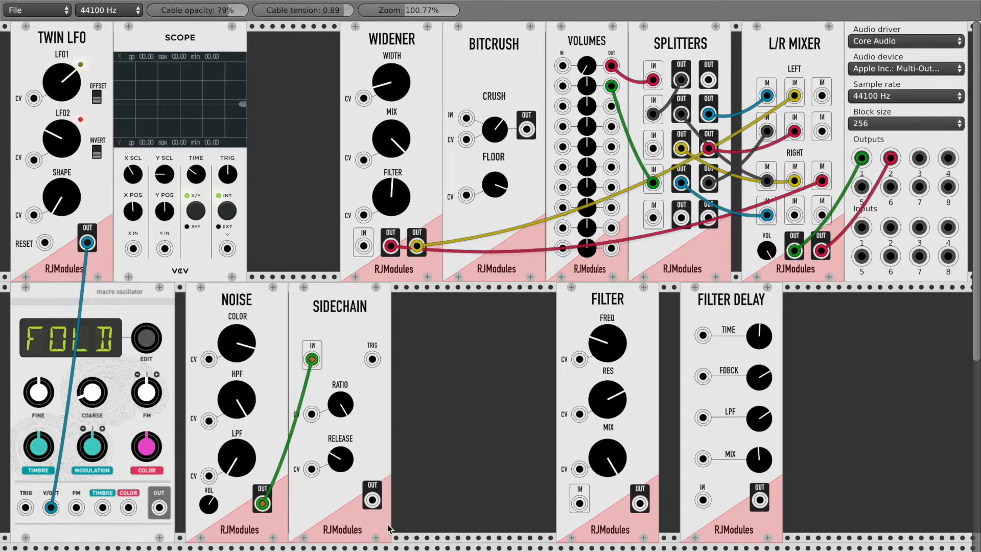
Step: Move the Filter Delay and Filter modules further along the row and add the RJModules [LIVE] BPM module in the gap
drag(734, 301, 857, 302)
drag(632, 297, 776, 298)
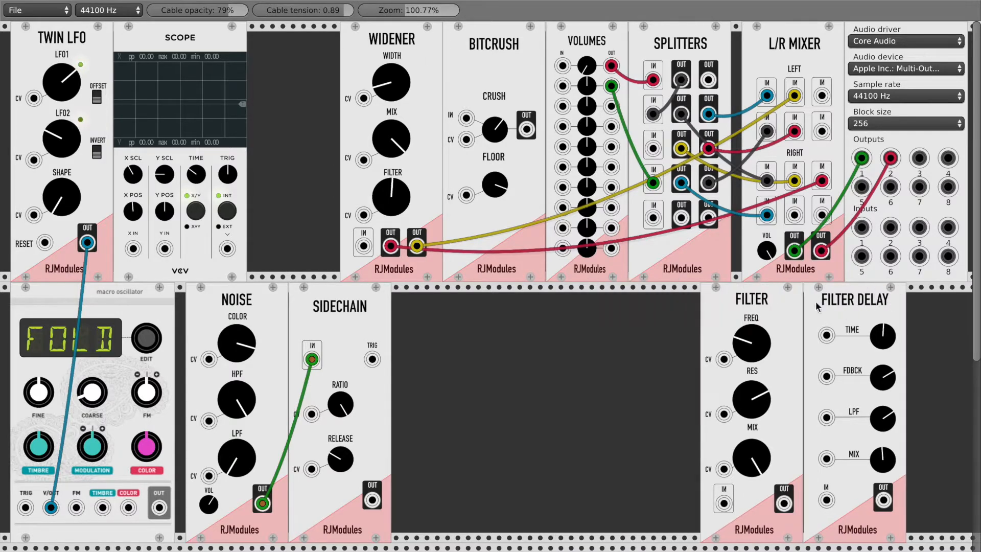
right_click(516, 390)
scroll(509, 434, down, 5)
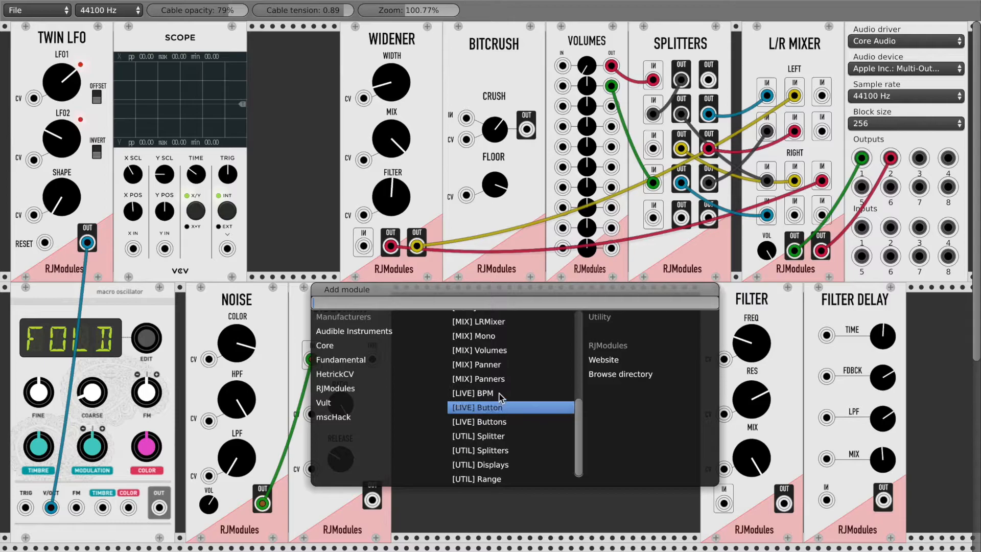
click(483, 394)
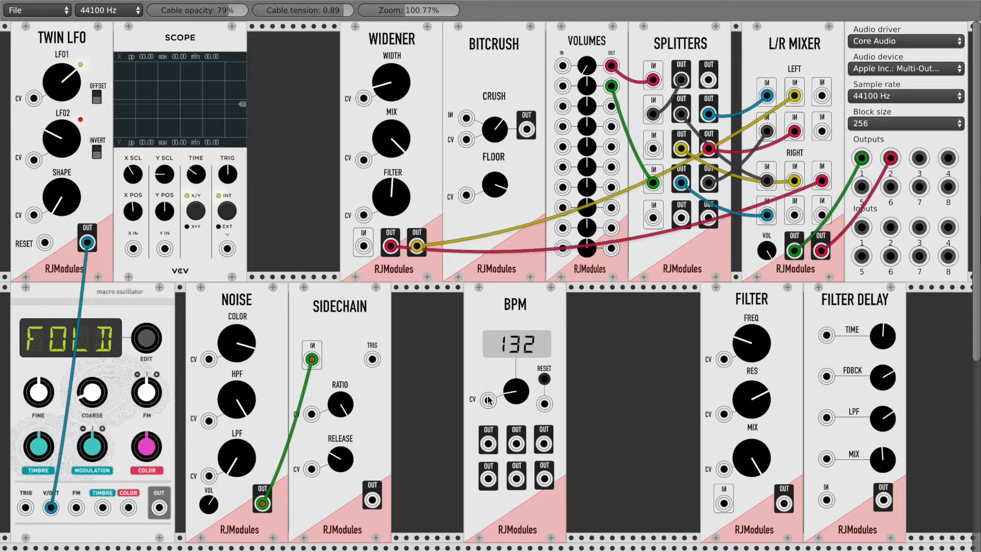
Step: Place the BPM module directly beside Sidechain, and shift the Twin LFO and Scope to the start of the upper row
drag(526, 299, 326, 92)
drag(438, 307, 344, 81)
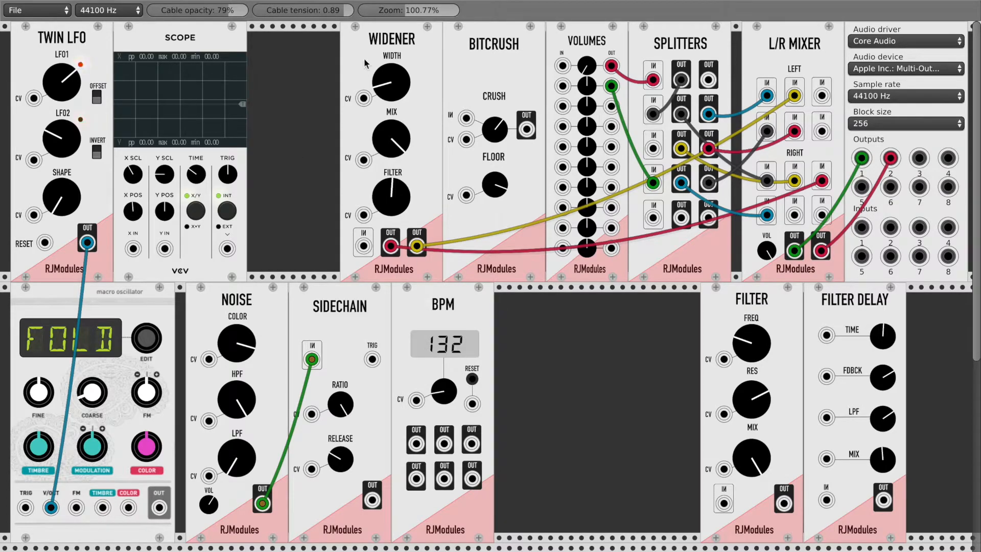
drag(93, 47, 84, 47)
drag(172, 37, 162, 37)
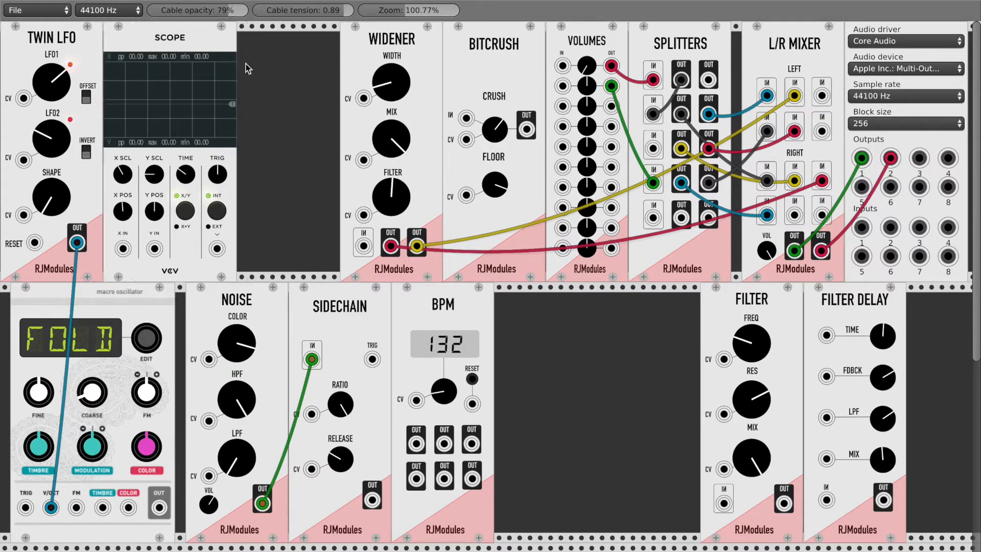
Step: Patch the BPM module's first output into the Sidechain's TRIG input
drag(416, 294, 387, 314)
drag(419, 451, 372, 359)
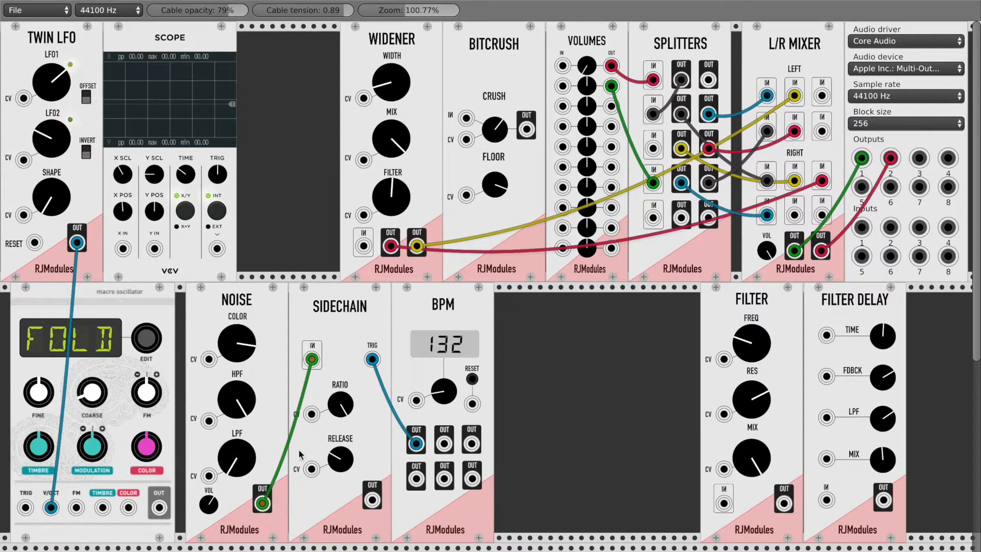
Step: Patch the Sidechain output into the third Splitters input and adjust the Noise COLOR and HPF and the Sidechain RATIO and RELEASE
drag(372, 500, 653, 148)
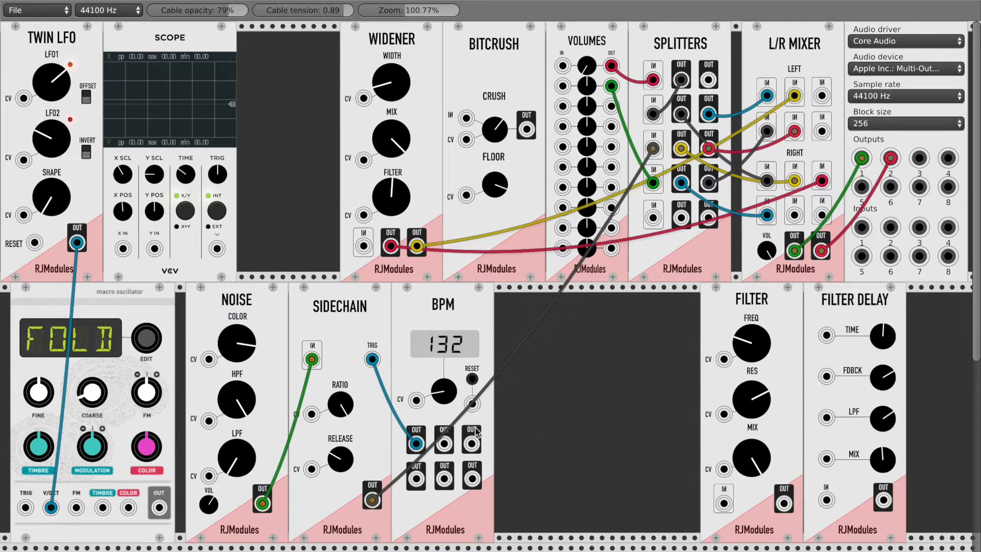
drag(246, 347, 246, 336)
mouse_move(245, 397)
mouse_down()
mouse_move(246, 378)
mouse_move(246, 455)
mouse_move(245, 398)
mouse_up()
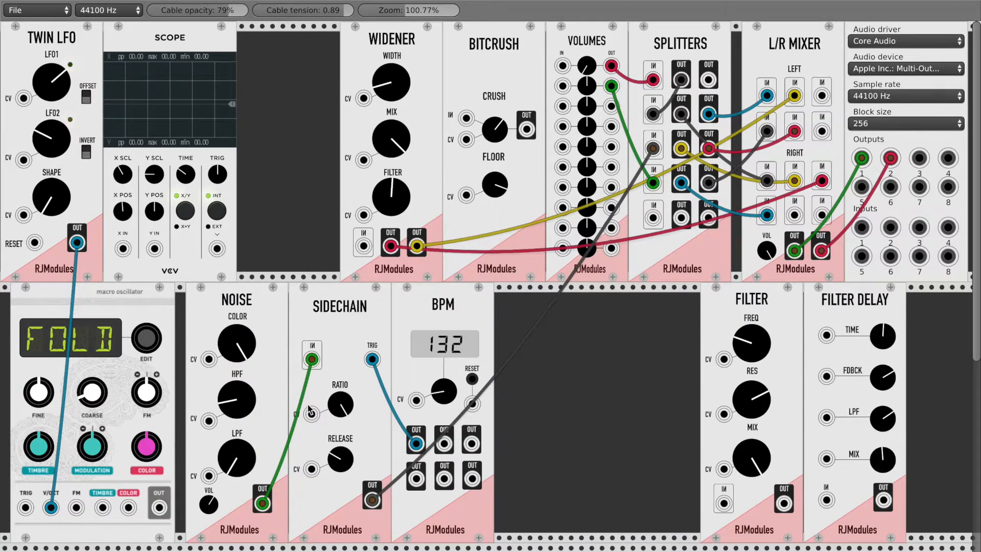
drag(344, 402, 344, 375)
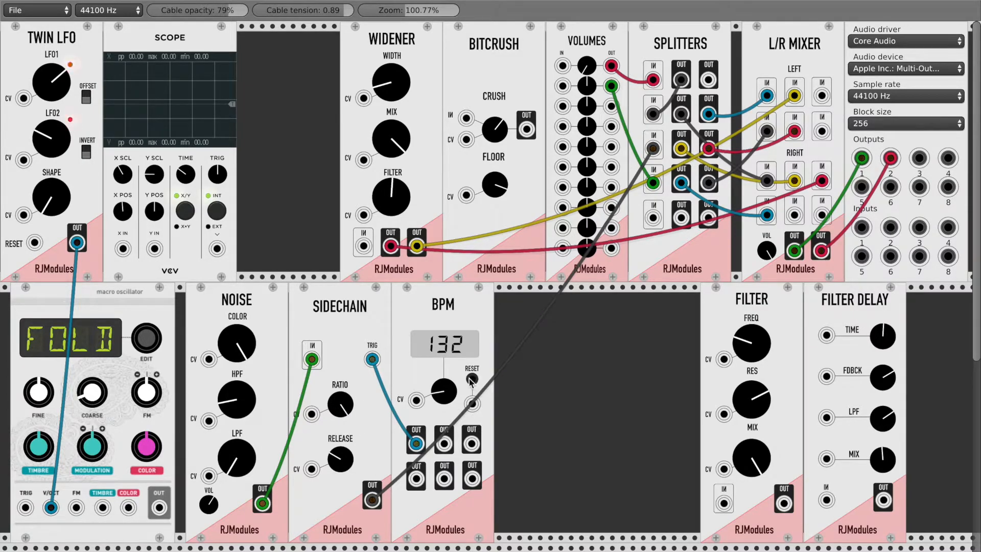
drag(341, 462, 341, 462)
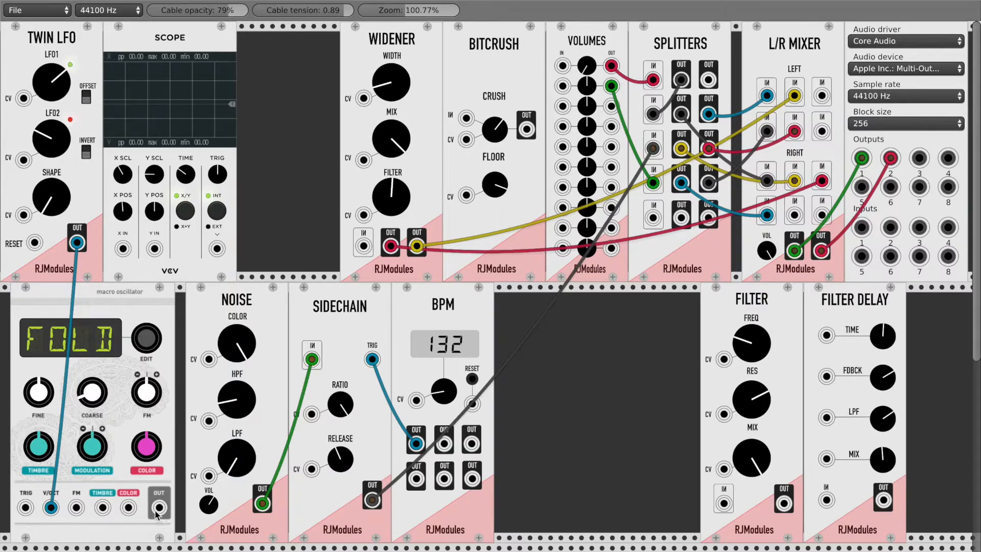
Step: Try the Macro Oscillator output in the Widener's IN, and disconnect both that cable and the Noise-to-Sidechain cable
drag(159, 507, 362, 246)
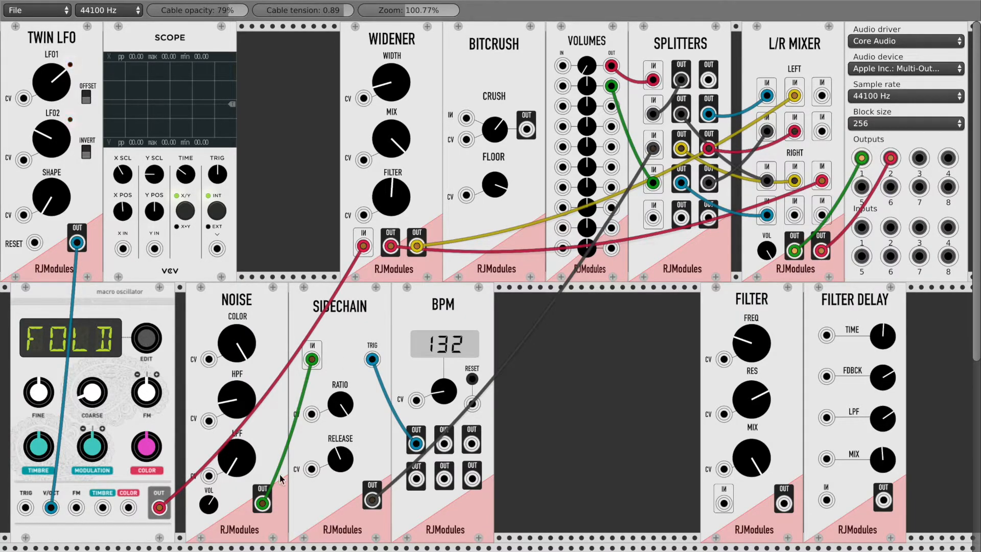
right_click(262, 504)
right_click(159, 508)
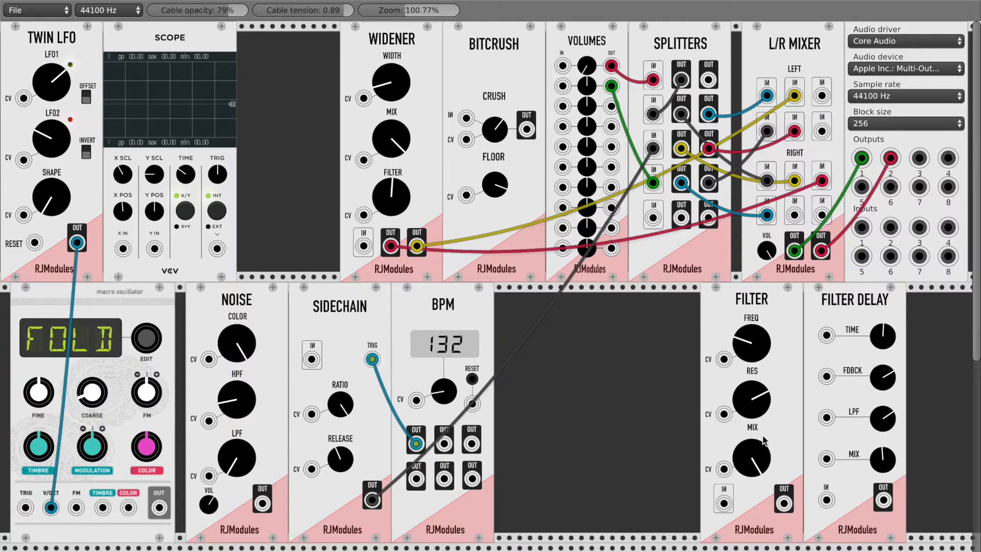
right_click(573, 378)
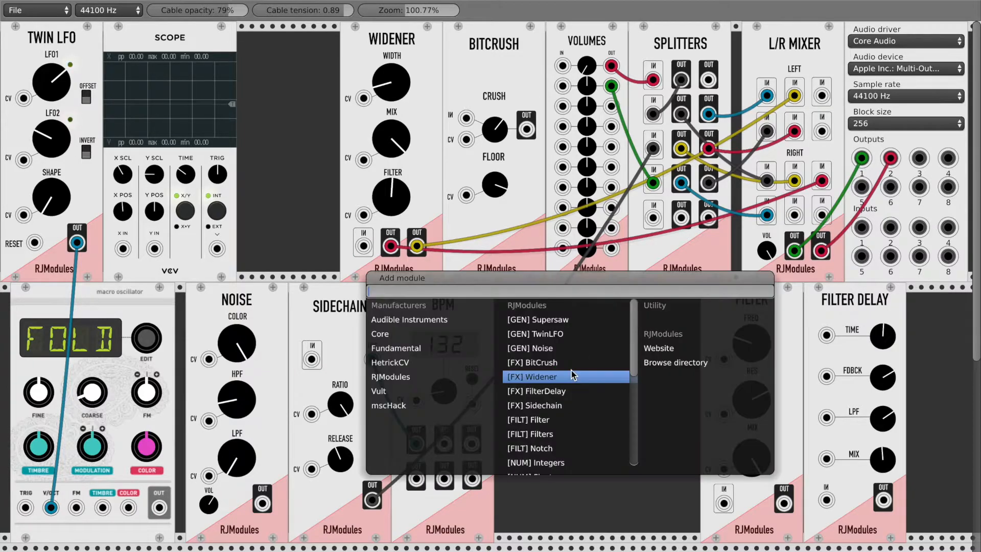
click(943, 409)
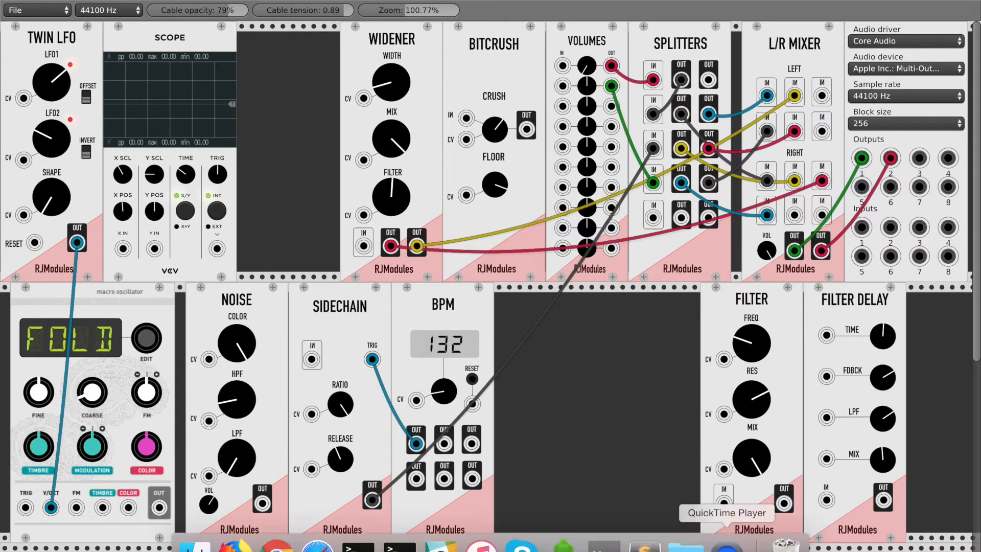
right_click(725, 545)
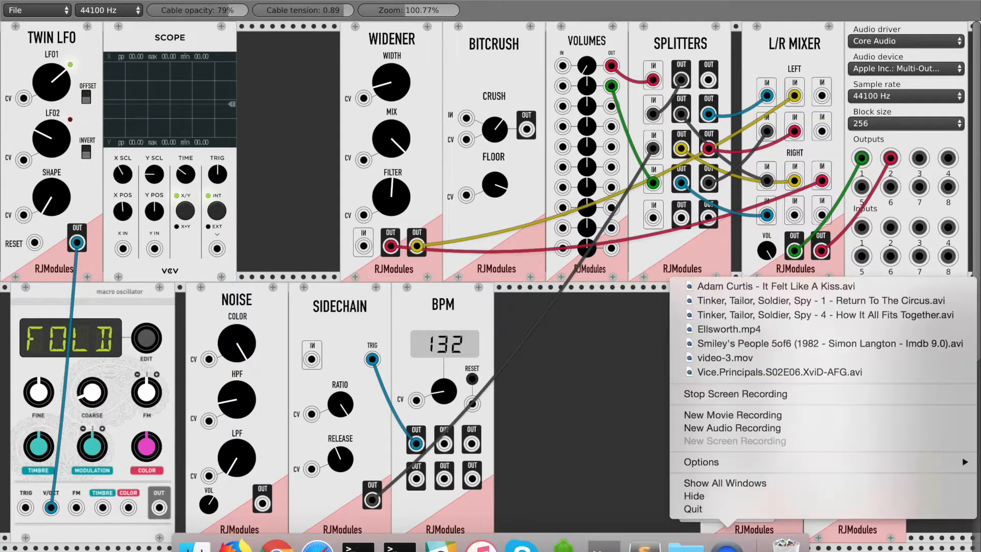
click(727, 394)
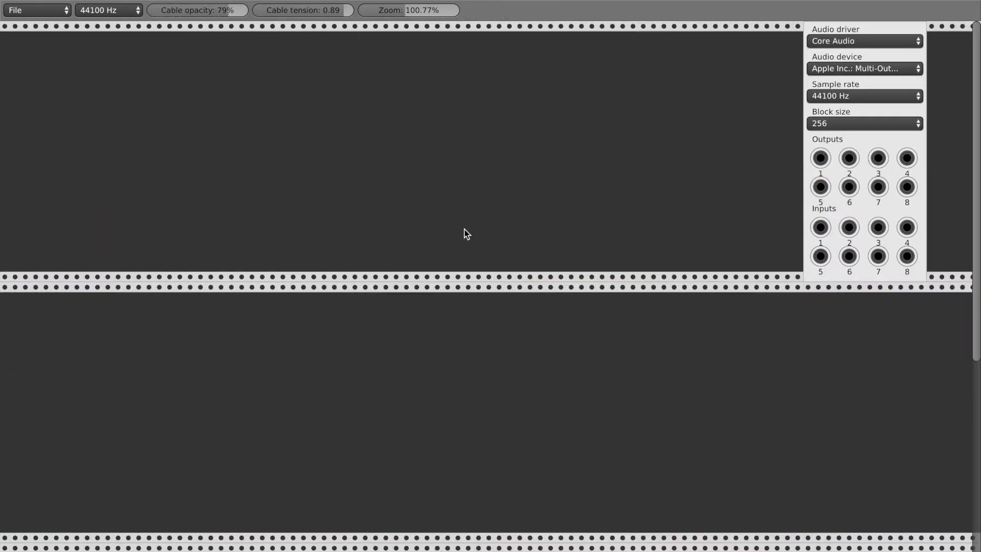
Step: Add the RJModules [LIVE] Button module, trigger its button once and shift the module towards the start of the upper row
right_click(158, 102)
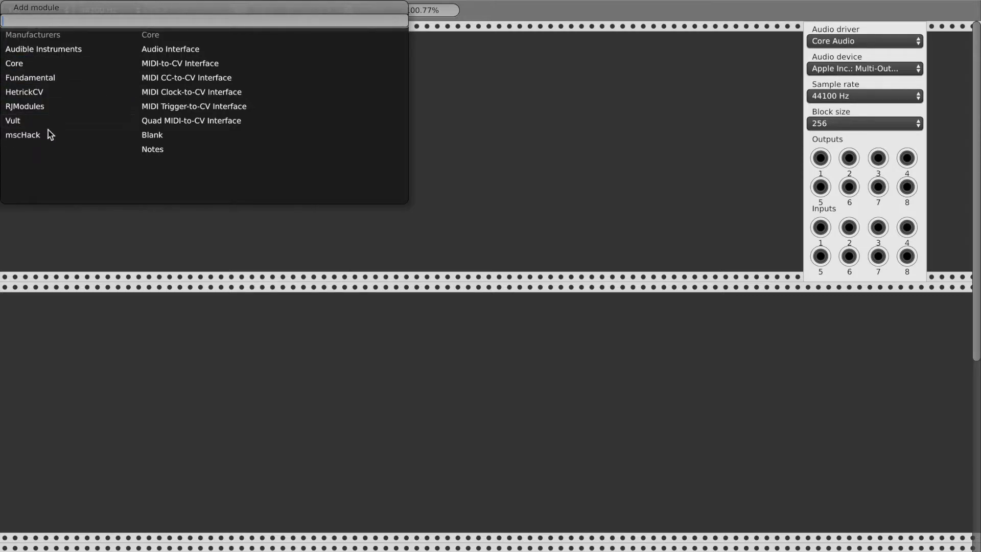
click(51, 106)
scroll(202, 132, down, 5)
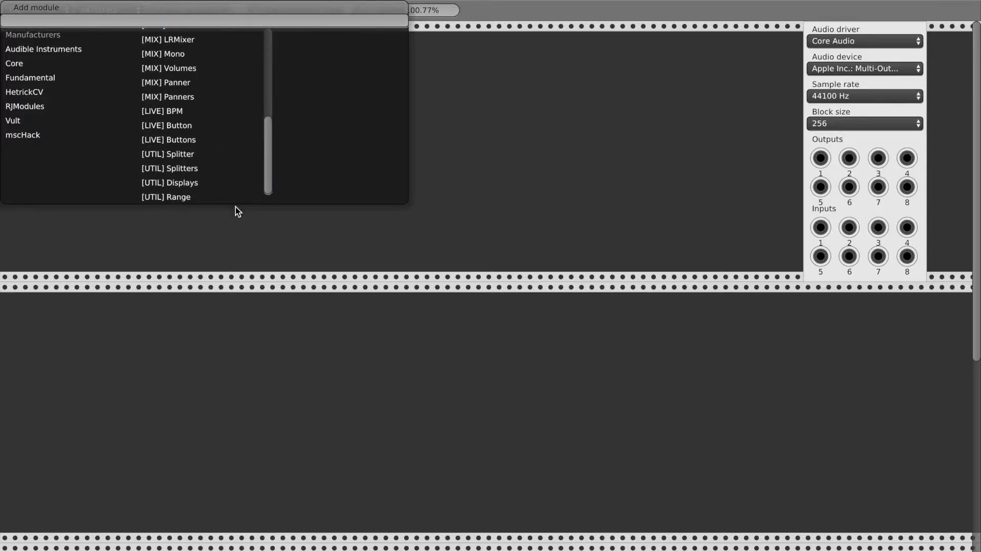
click(203, 125)
click(153, 95)
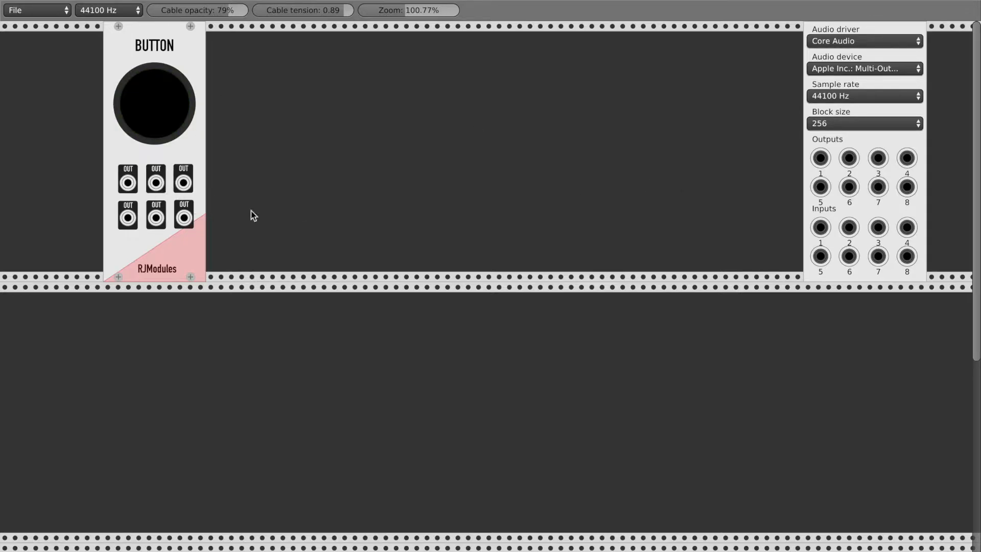
drag(197, 47, 114, 36)
Step: Add the RJModules [LIVE] Buttons module directly beside the Button module
right_click(179, 67)
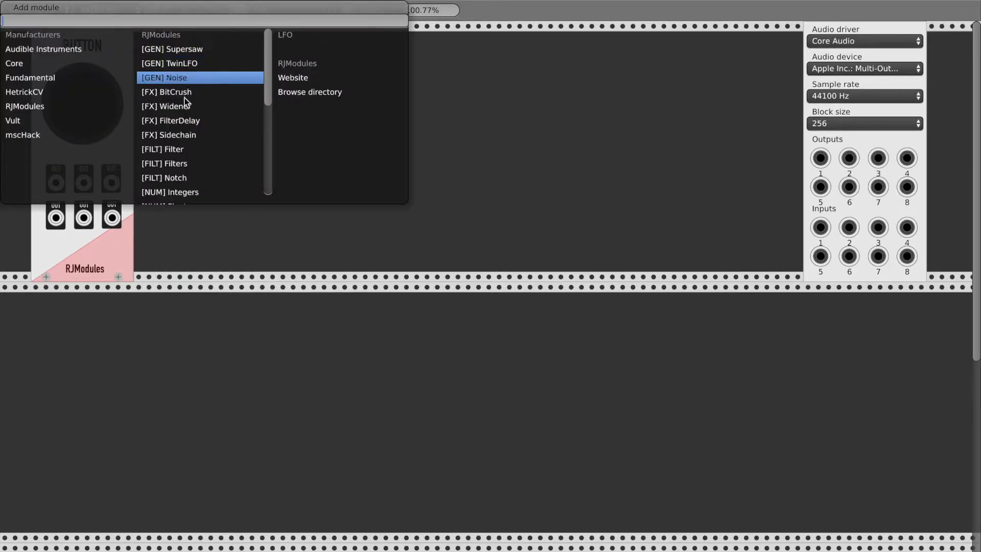
scroll(196, 143, down, 7)
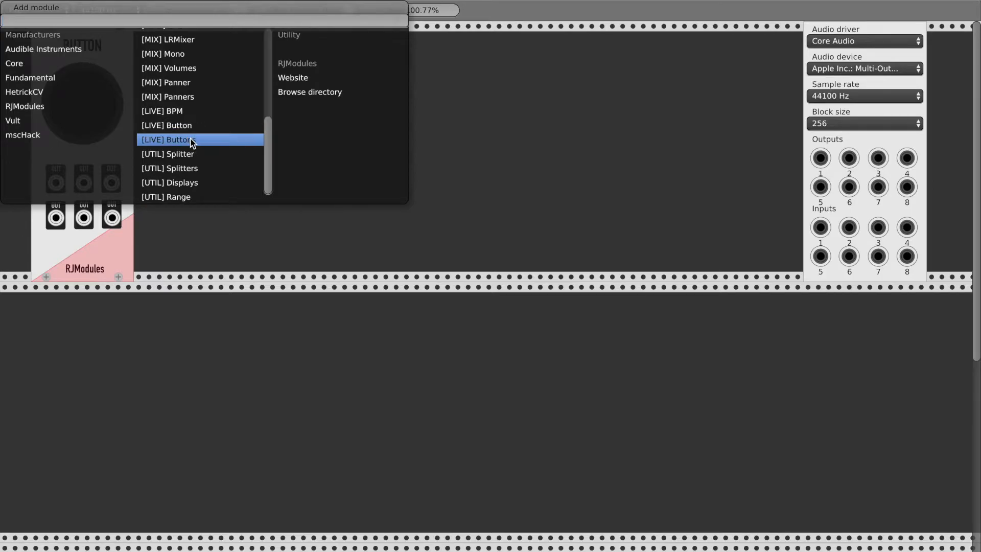
click(194, 140)
Step: Try out the individual pads of the Buttons module across its three rows
click(162, 78)
click(185, 77)
click(211, 78)
click(209, 105)
click(184, 105)
click(158, 131)
click(185, 131)
click(211, 130)
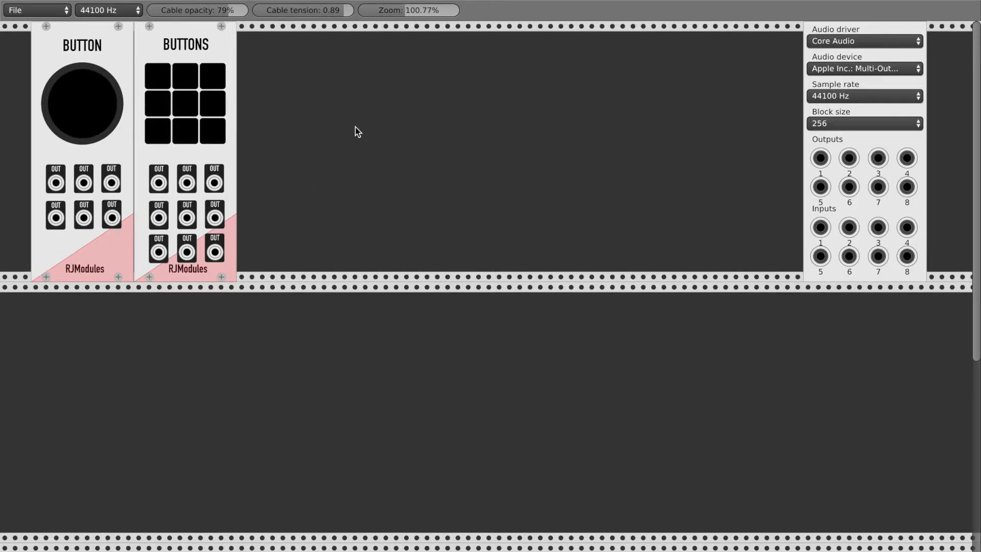
Step: Add three Audible Instruments Macro Oscillator modules side by side in the lower row
right_click(355, 126)
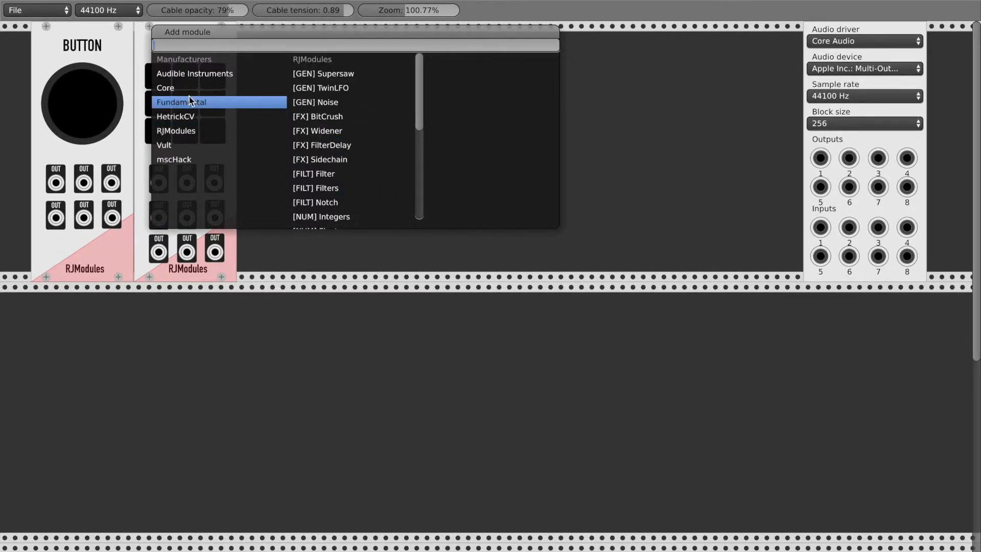
click(189, 75)
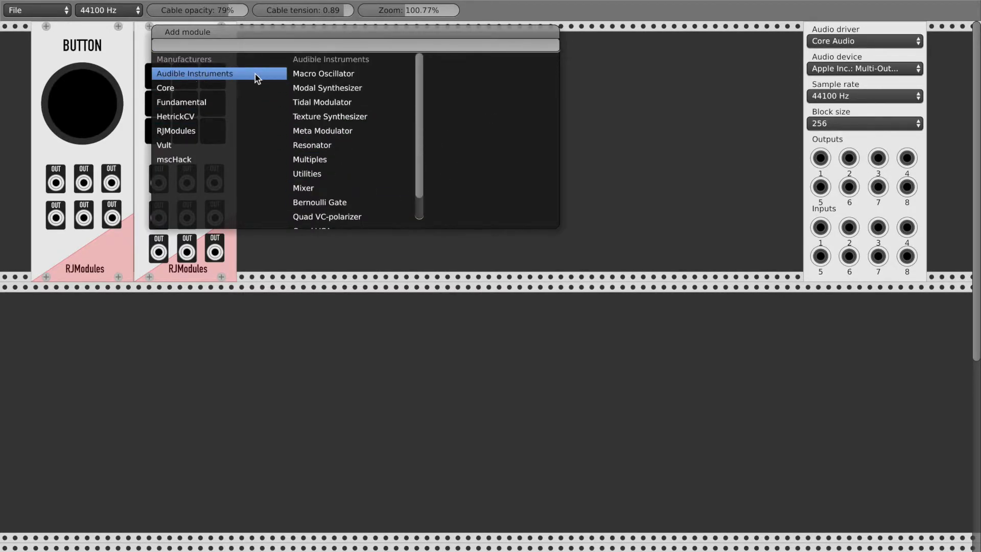
click(336, 74)
drag(376, 60, 159, 335)
right_click(269, 320)
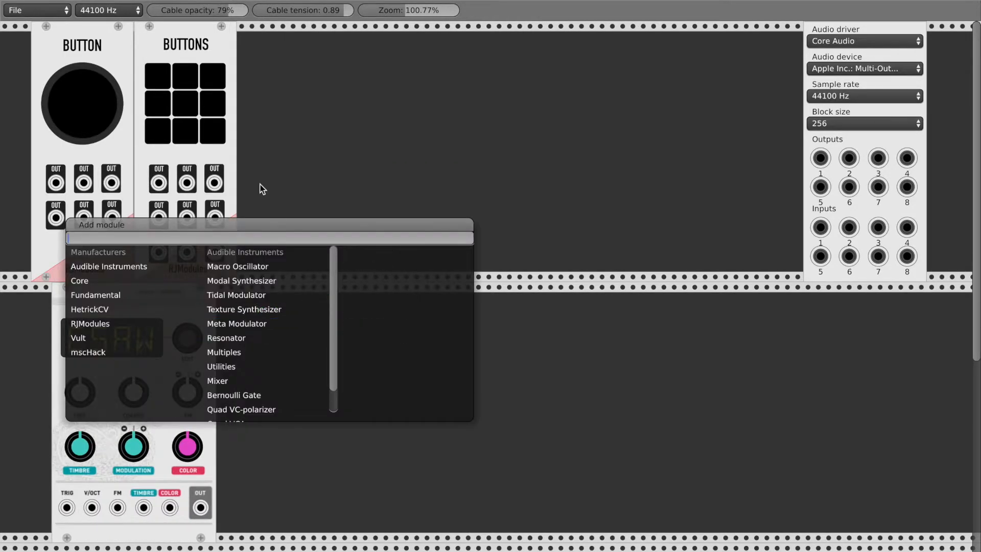
click(271, 266)
right_click(462, 313)
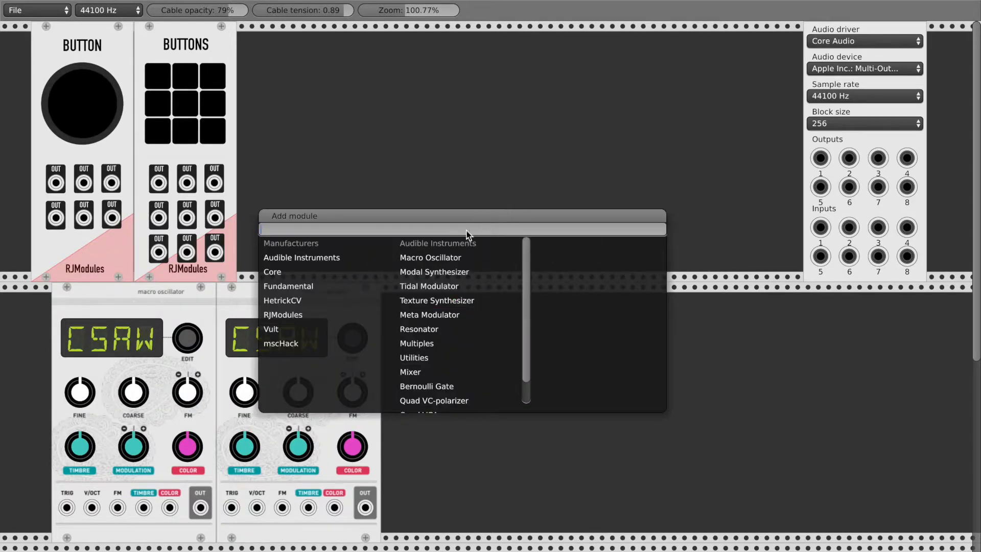
click(430, 258)
Step: Add the RJModules [MIX] LRMixer module and place it directly beside the audio interface
right_click(531, 154)
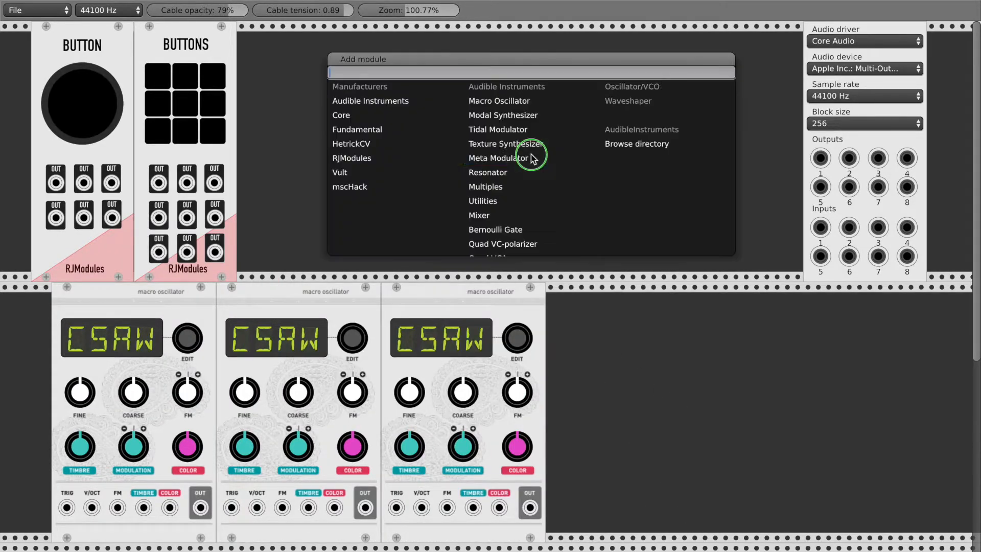
click(361, 161)
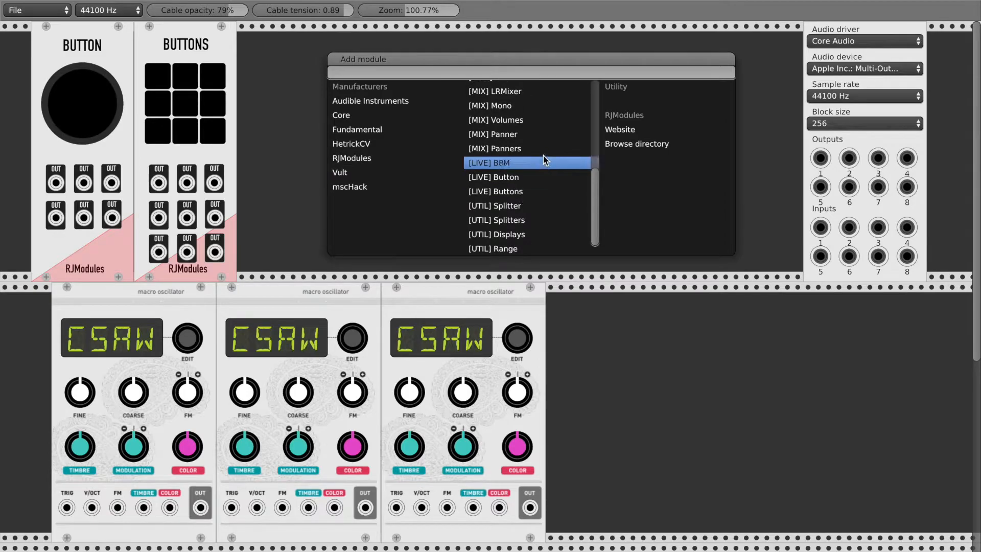
click(527, 93)
drag(550, 47, 767, 45)
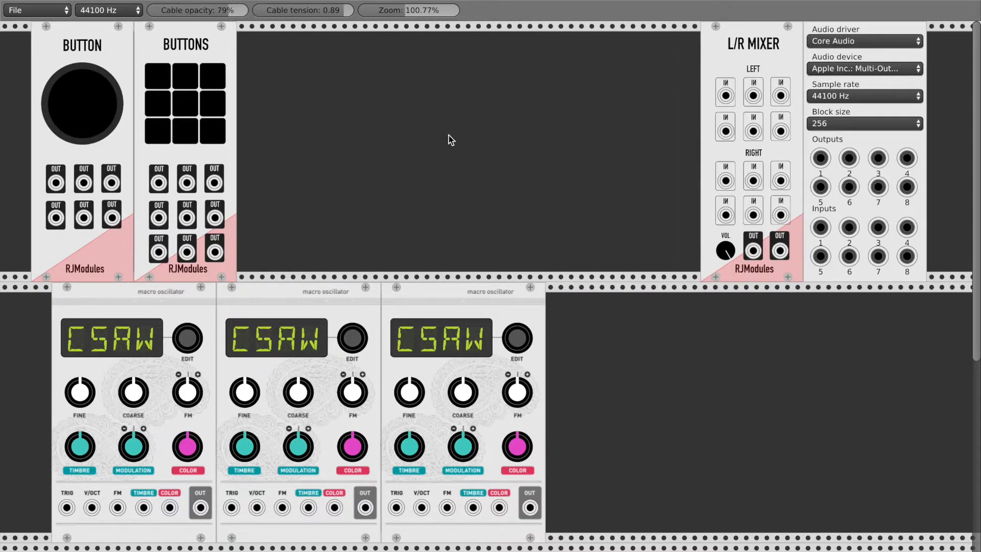
Step: Add the RJModules [UTIL] Splitters module and place it directly beside the L/R Mixer
right_click(534, 136)
scroll(467, 154, down, 5)
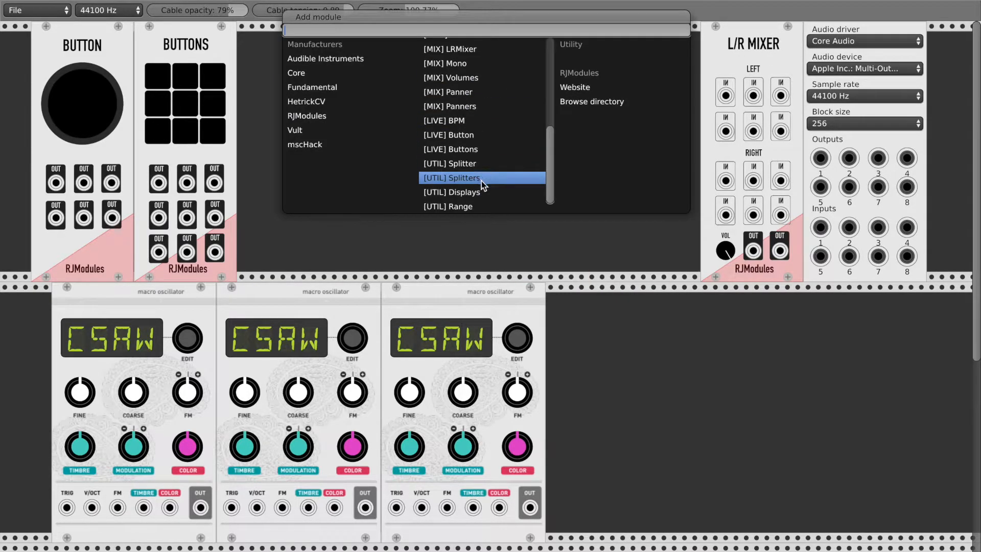
click(482, 178)
drag(521, 42, 686, 43)
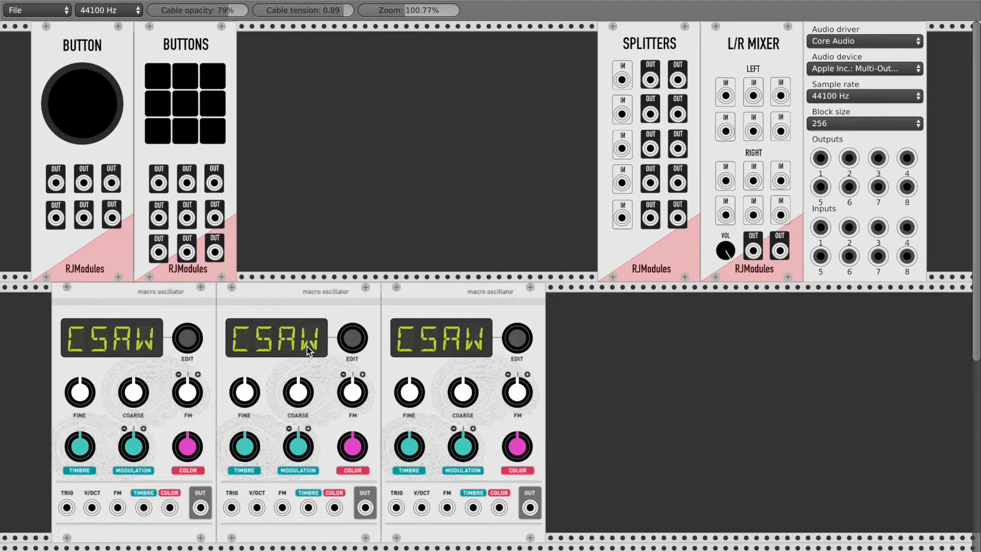
Step: Set the first Macro Oscillator to KICK with lowered COARSE and TIMBRE, and the second one to SNAR
mouse_move(189, 341)
mouse_down()
mouse_move(189, 331)
mouse_move(192, 345)
mouse_up()
drag(78, 450, 158, 386)
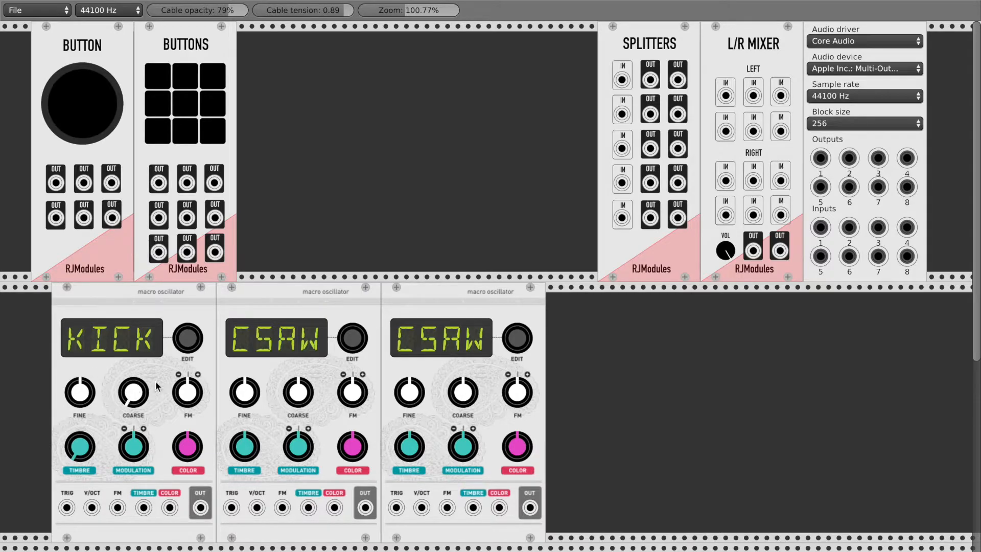
mouse_move(357, 345)
mouse_down()
mouse_move(330, 352)
mouse_move(344, 345)
mouse_up()
Step: Route the KICK and SNAR outputs through Splitters into the mixer's first two LEFT and RIGHT inputs, and the mixer outputs into audio outputs 1 and 2
drag(369, 498, 622, 113)
drag(199, 509, 622, 80)
drag(677, 114, 753, 180)
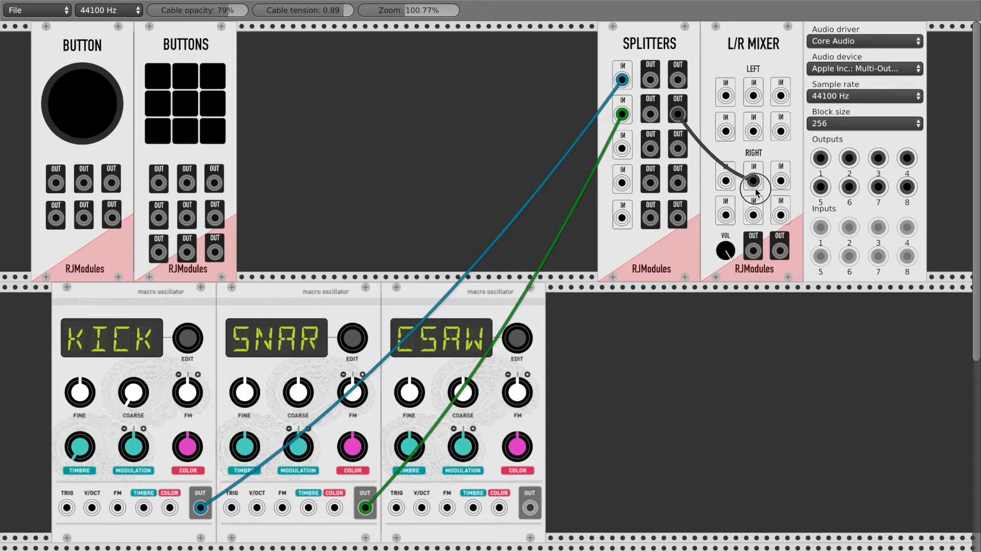
drag(650, 113, 753, 95)
drag(677, 80, 725, 97)
drag(650, 79, 725, 180)
drag(779, 250, 849, 158)
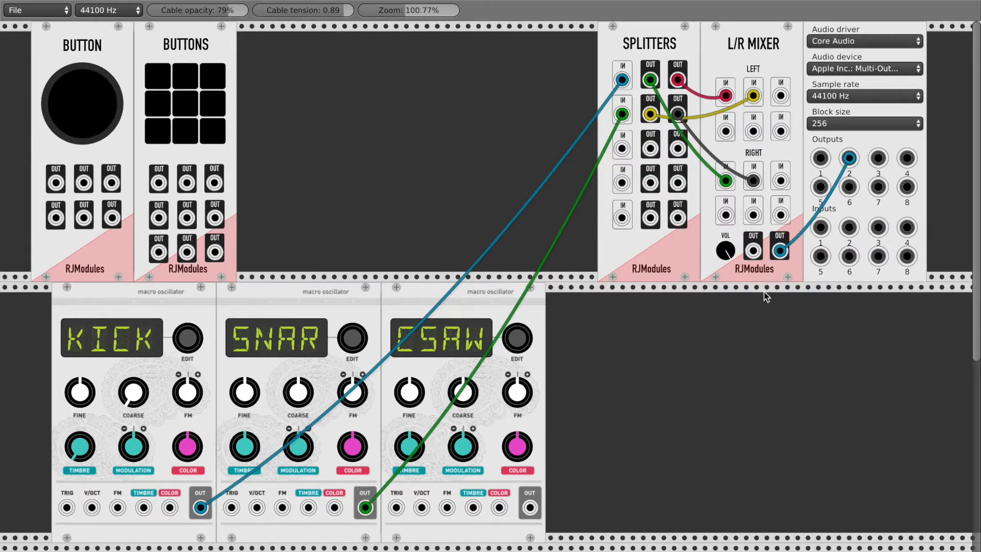
drag(753, 251, 820, 158)
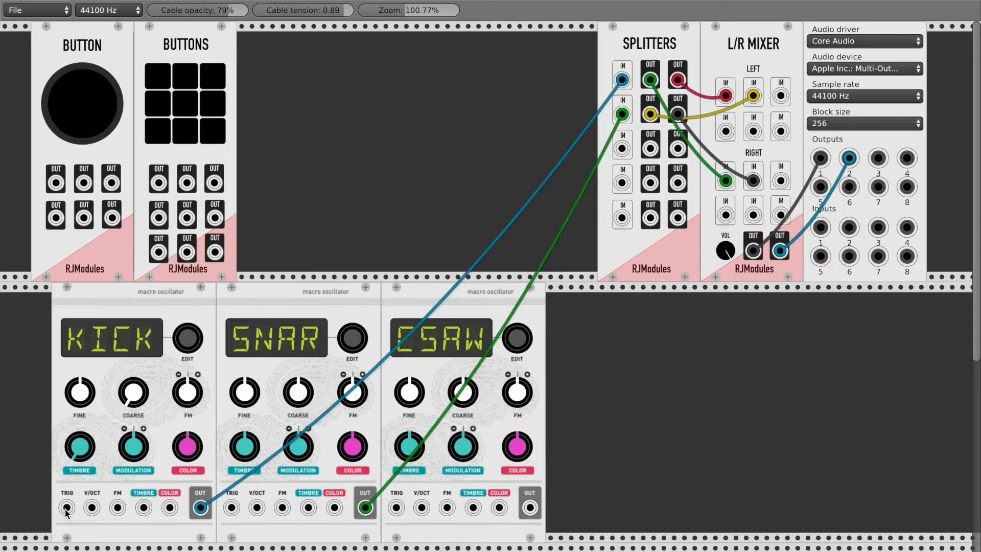
Step: Patch the Buttons module's first output into the KICK oscillator's TRIG and its second output into the SNAR oscillator's TRIG
drag(67, 507, 159, 182)
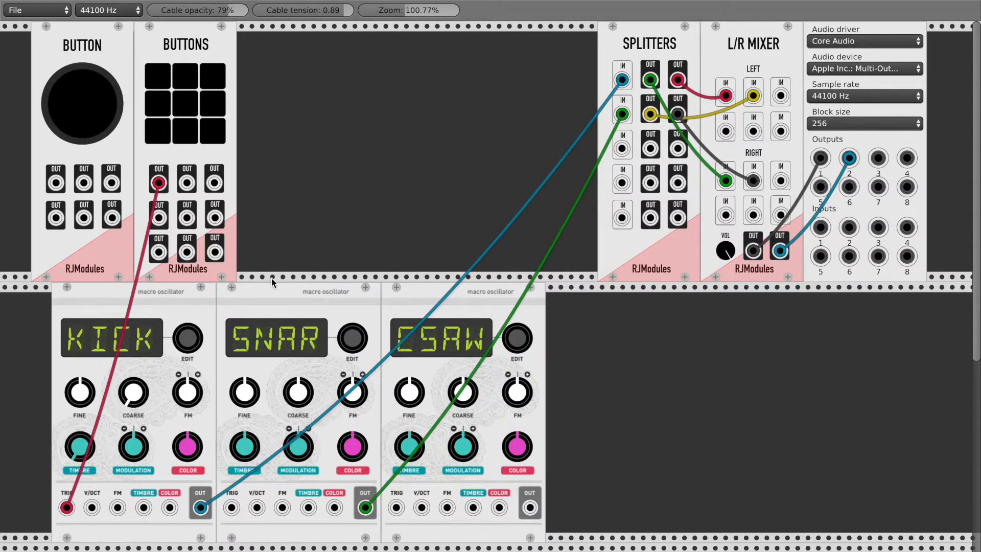
drag(230, 507, 187, 182)
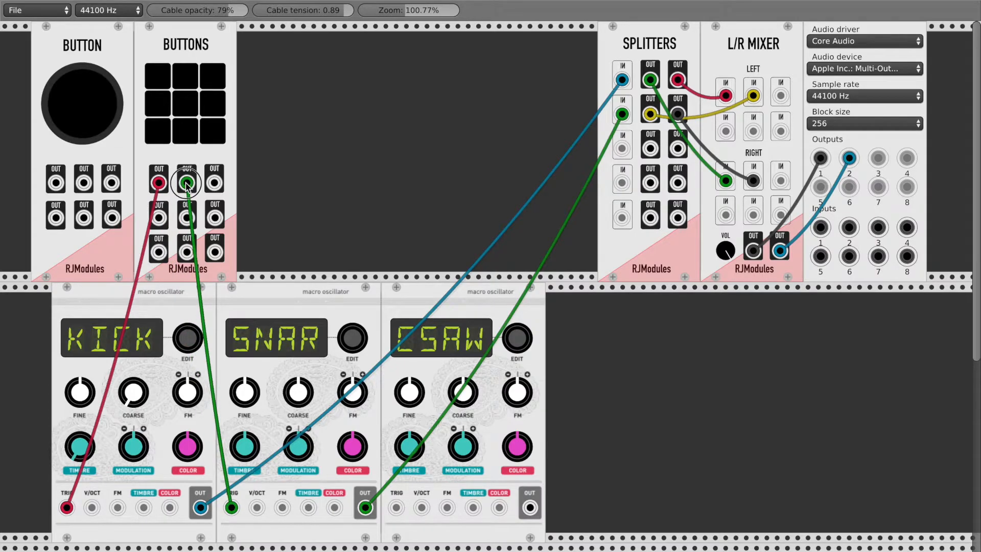
Step: Play kick and snare patterns by alternating the first two pads of the Buttons module, and try the two pads below them
click(169, 83)
click(176, 82)
click(159, 86)
click(178, 83)
click(162, 80)
click(180, 80)
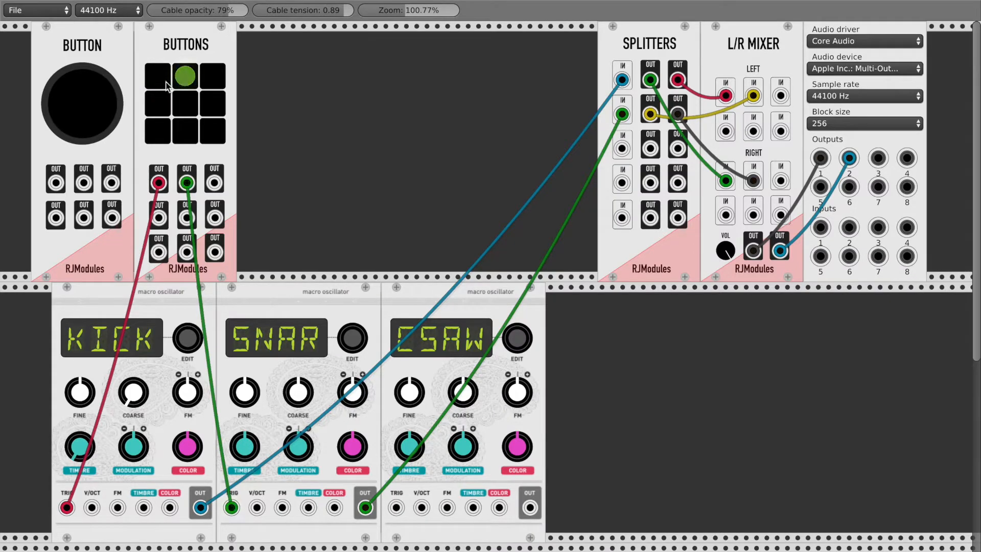
click(161, 100)
click(185, 102)
click(184, 76)
click(158, 77)
click(183, 77)
click(162, 80)
click(186, 78)
click(161, 83)
click(186, 78)
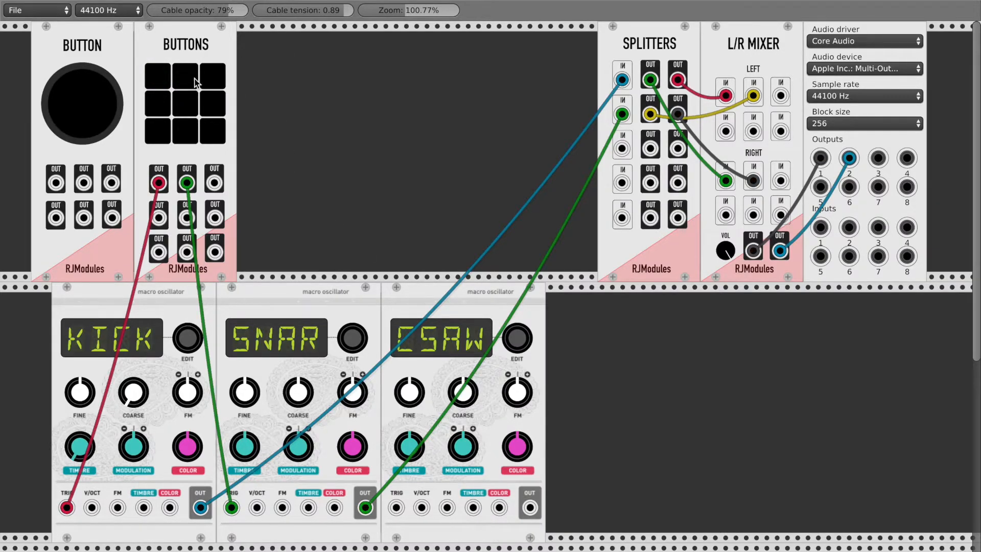
click(160, 78)
click(185, 76)
click(160, 77)
click(184, 77)
click(163, 77)
click(158, 76)
Step: Move the Button module to the very start of the upper row and place the Buttons module directly beside it
drag(115, 43, 82, 46)
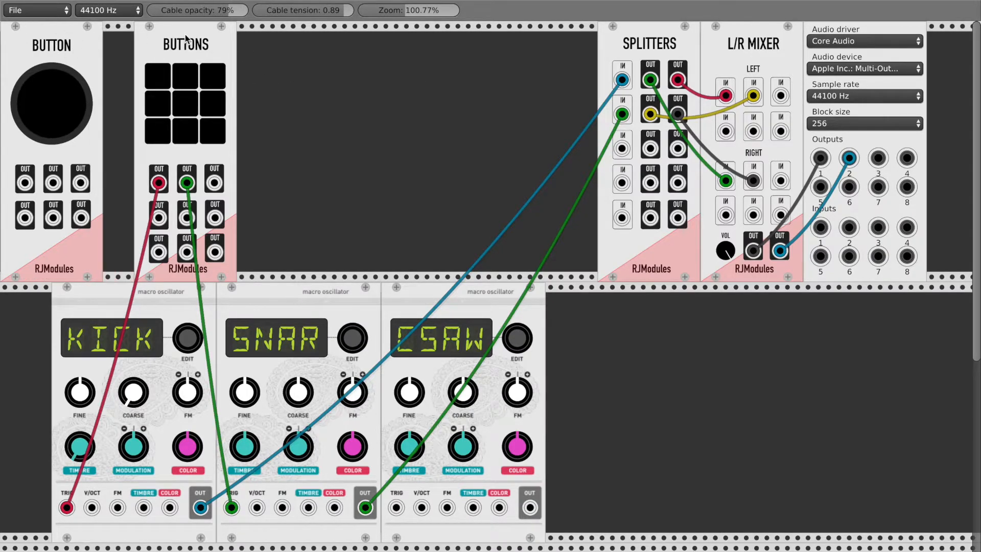
drag(174, 43, 146, 46)
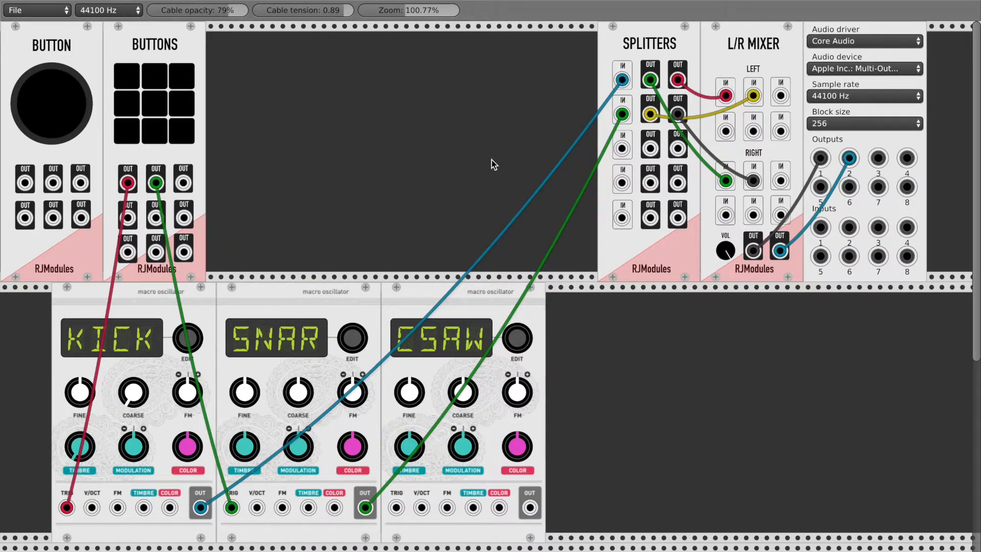
Step: Shift the SNAR, CSAW and KICK oscillators along the lower row so the KICK oscillator sits directly under the Buttons module
drag(467, 317, 525, 307)
drag(436, 295, 437, 295)
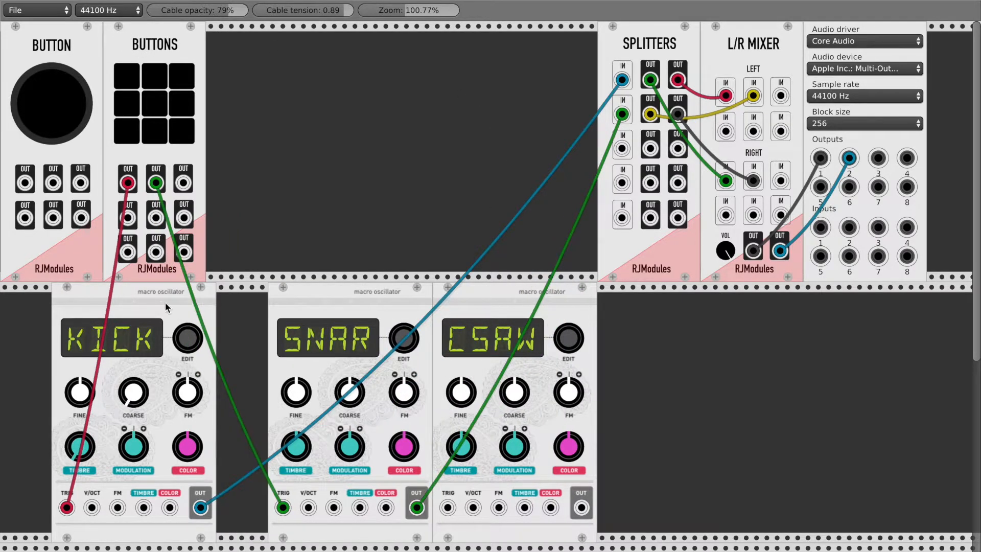
drag(164, 302, 292, 288)
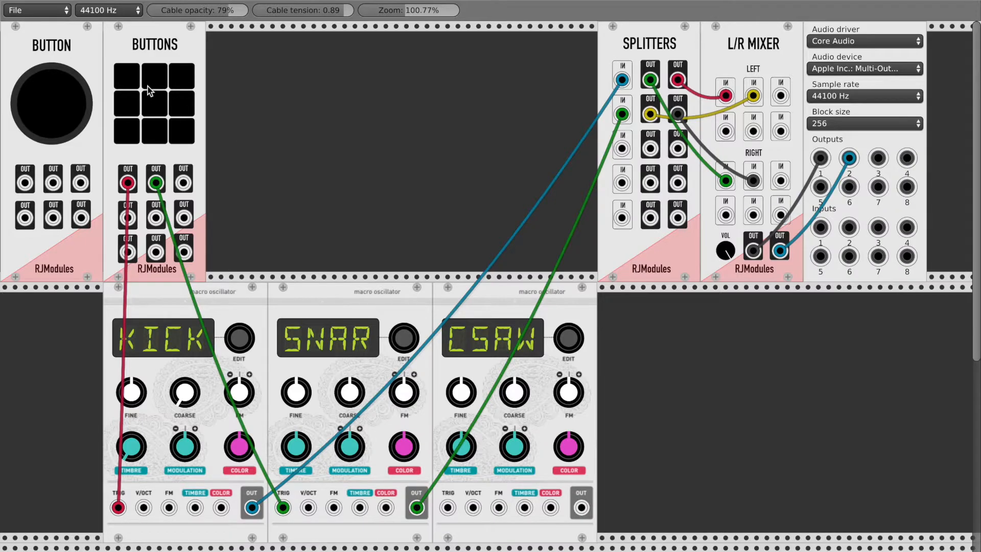
Step: Play kick and snare by alternating the first two pads of the Buttons module, and trigger the large Button pad once
click(134, 74)
click(152, 73)
click(132, 73)
click(154, 72)
click(65, 99)
Step: Add an RJModules TwinLFO module in the empty upper-row space after the Buttons module
right_click(308, 69)
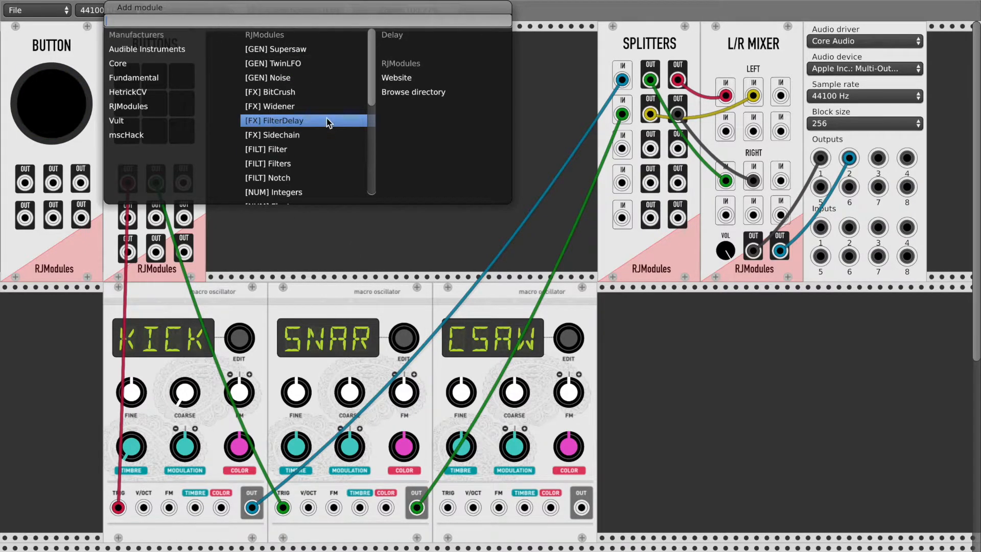
scroll(327, 118, down, 5)
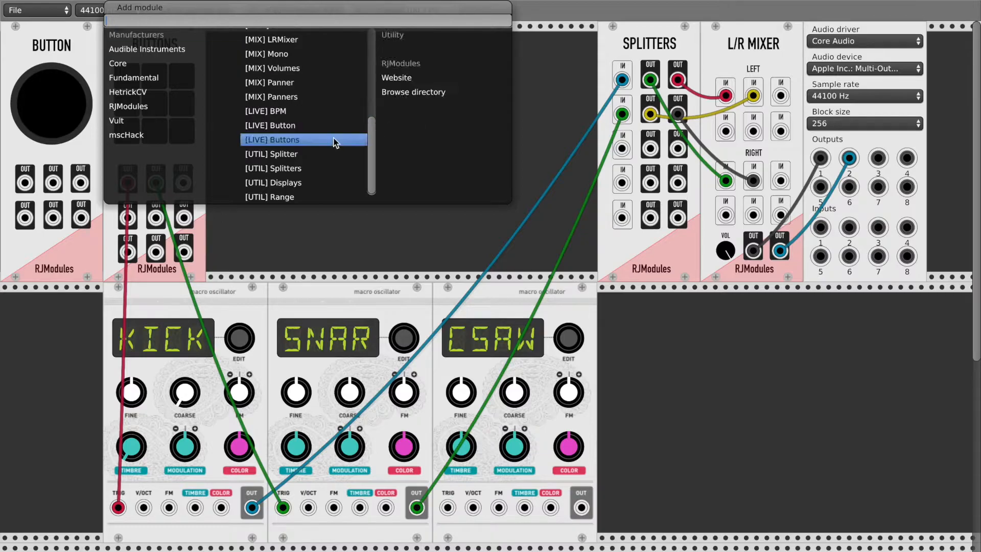
scroll(316, 124, up, 5)
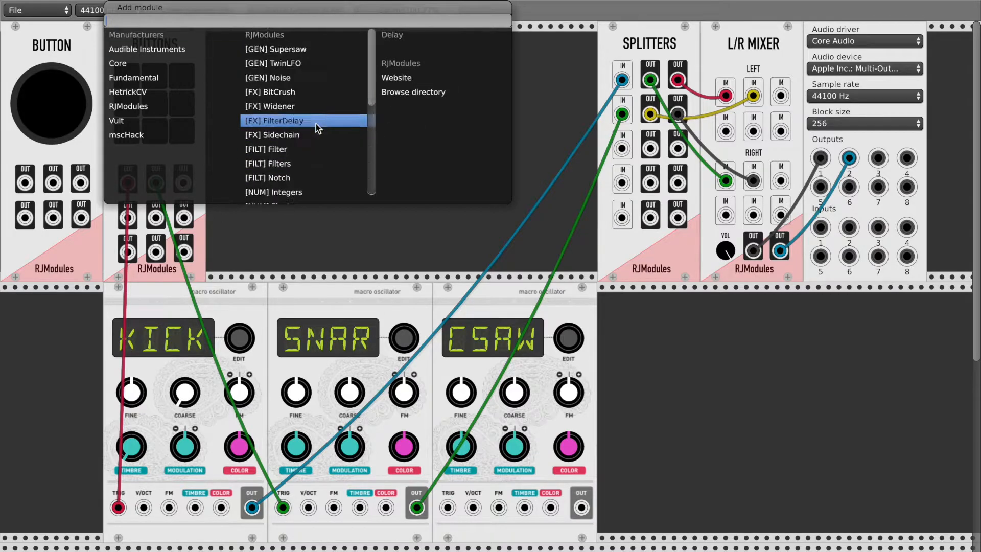
click(302, 61)
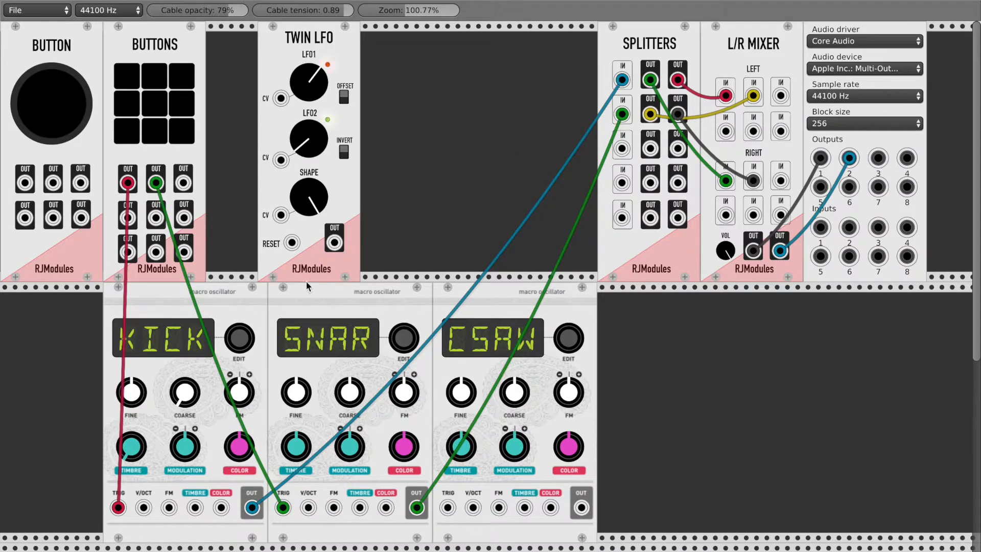
right_click(397, 128)
click(261, 61)
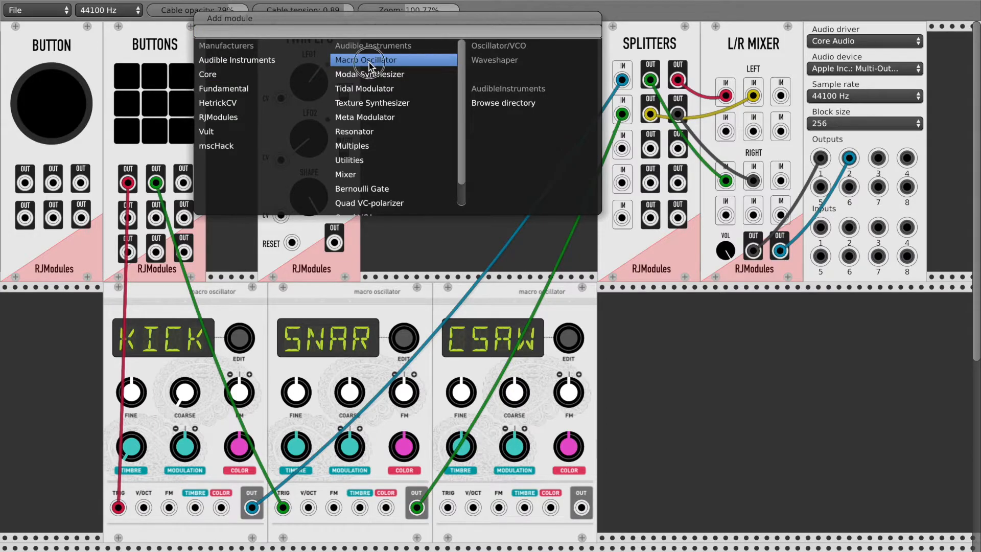
click(369, 61)
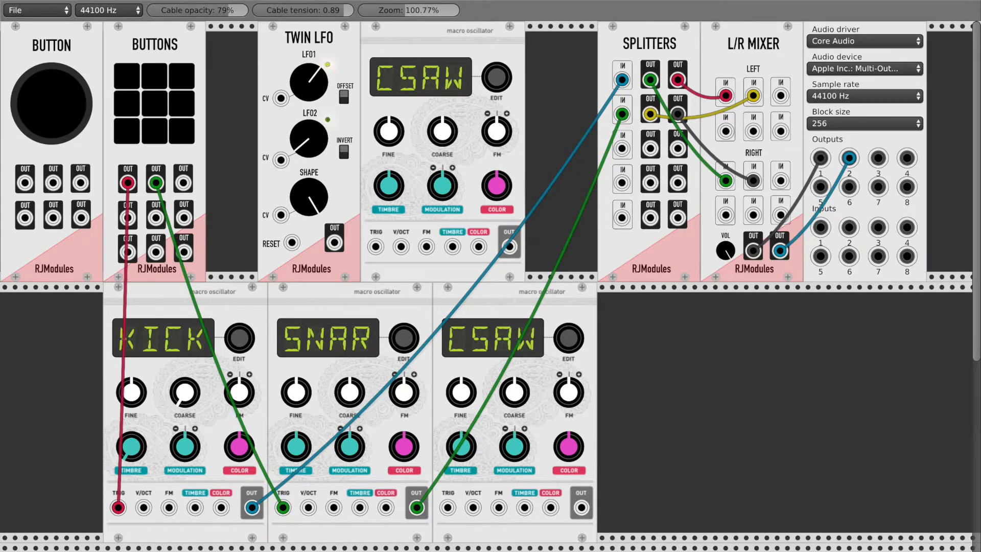
key(Delete)
Step: Add an RJModules BPM module in the upper row, directly beside the Twin LFO module
right_click(454, 46)
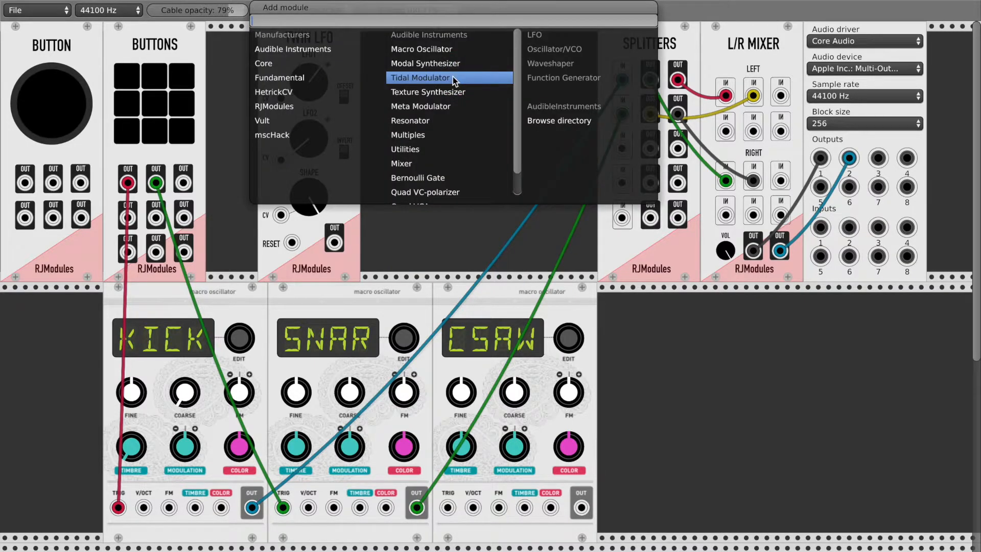
scroll(434, 145, down, 1)
click(266, 64)
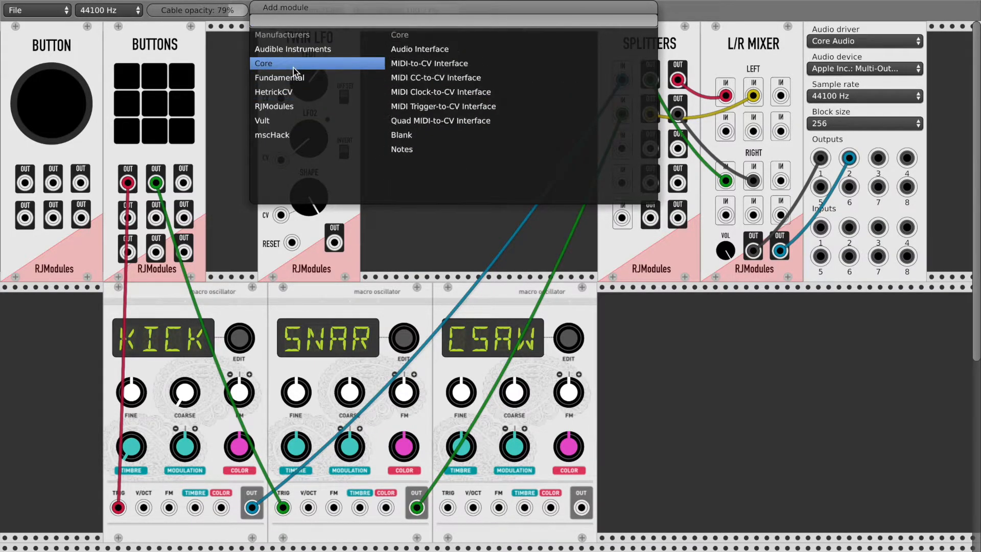
click(333, 107)
scroll(444, 127, down, 5)
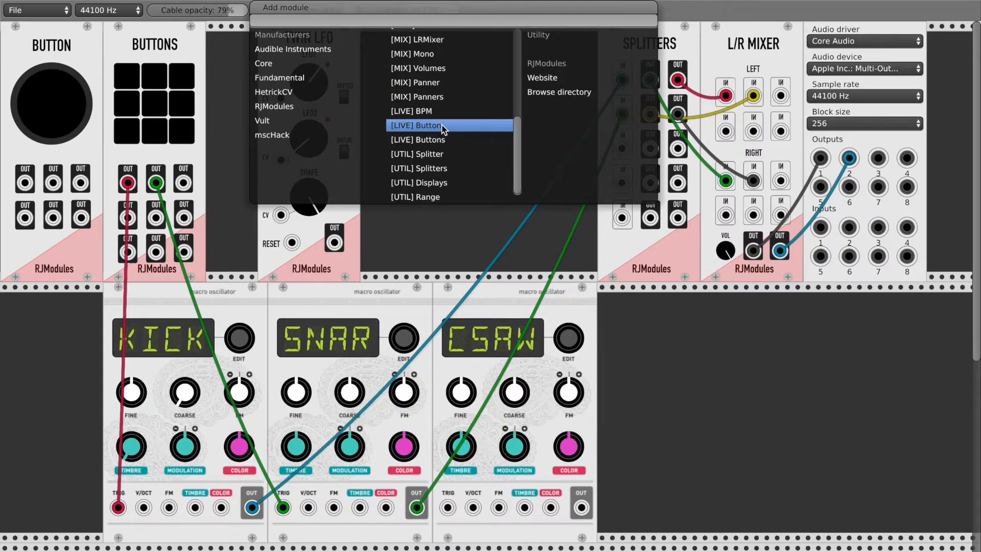
scroll(448, 153, up, 5)
scroll(446, 184, down, 3)
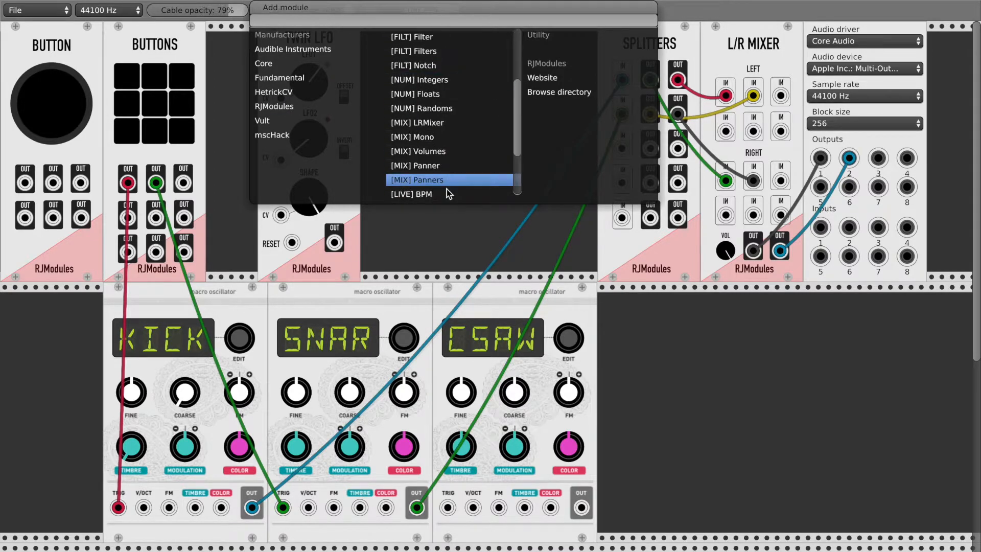
click(446, 191)
drag(430, 50, 388, 50)
Step: Unplug the Buttons cable from the KICK oscillator's TRIG and patch the BPM module's first output into it instead
drag(118, 508, 60, 503)
drag(385, 186, 118, 487)
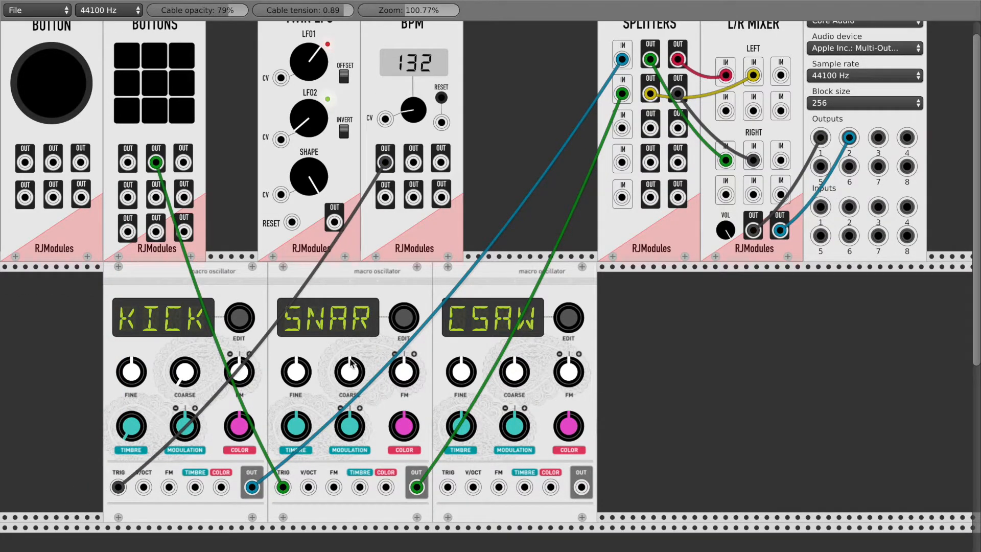
Step: Patch the Button module's third output into the BPM module's RESET input and its second output into the Twin LFO's RESET
scroll(418, 275, up, 1)
drag(81, 183, 441, 142)
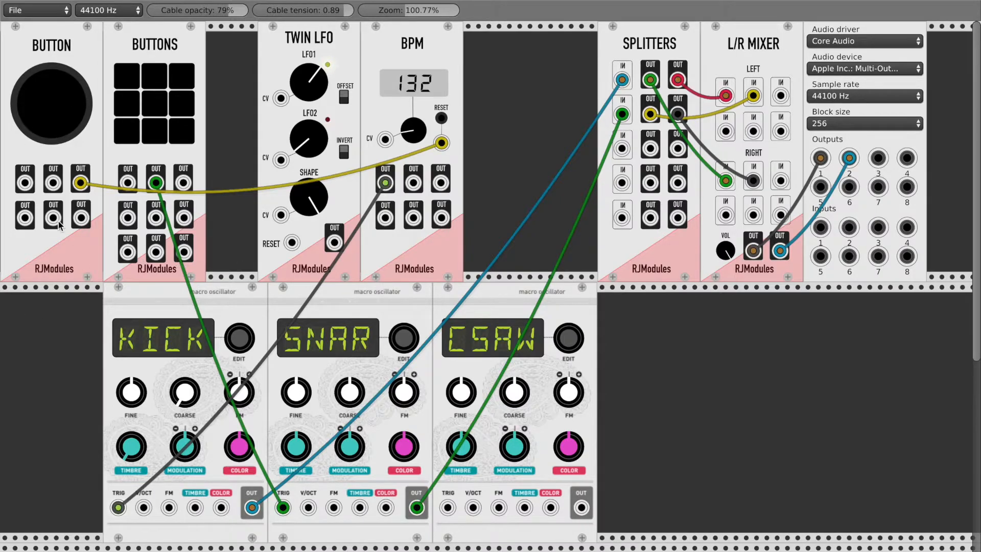
drag(53, 182, 291, 242)
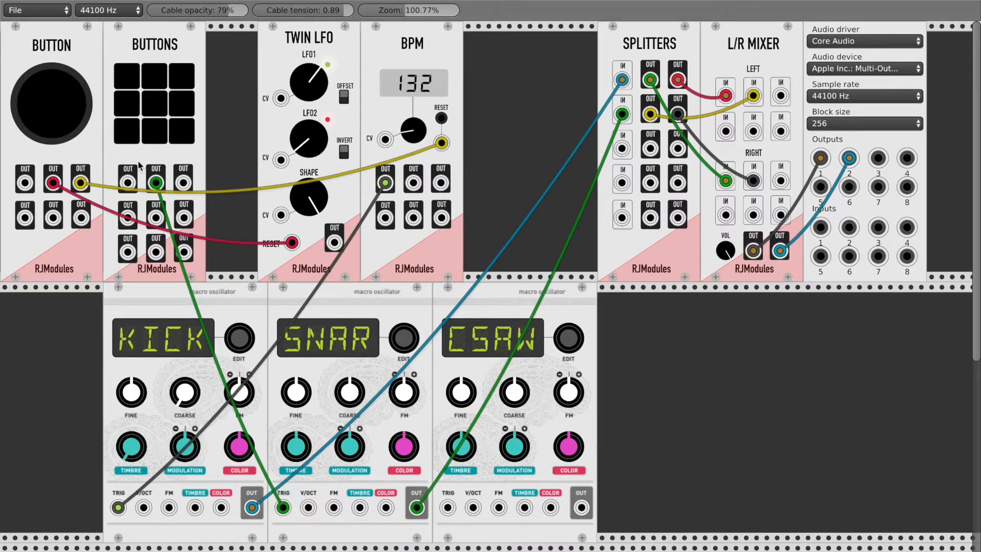
Step: Fire the Button module's large pad four times to reset the BPM and Twin LFO modules together
click(51, 104)
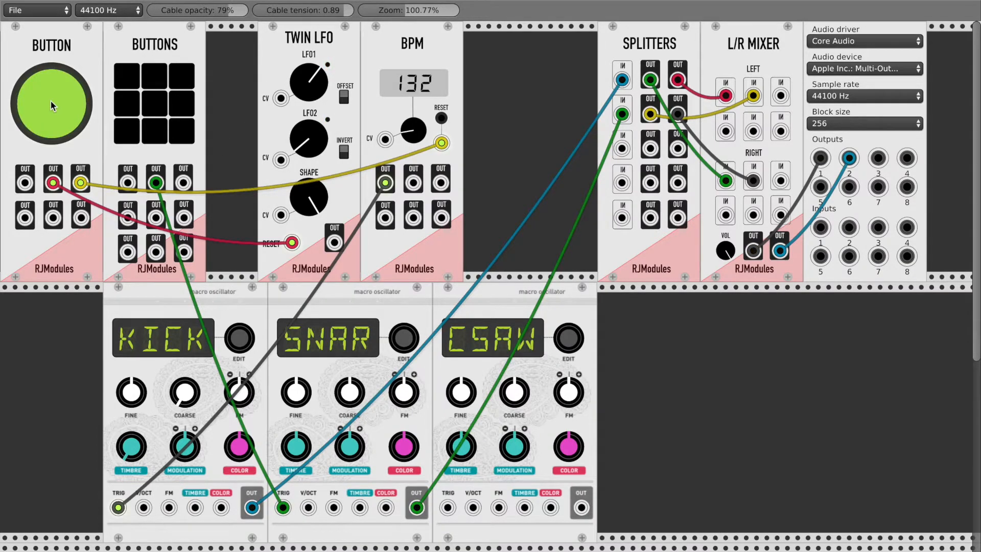
click(53, 121)
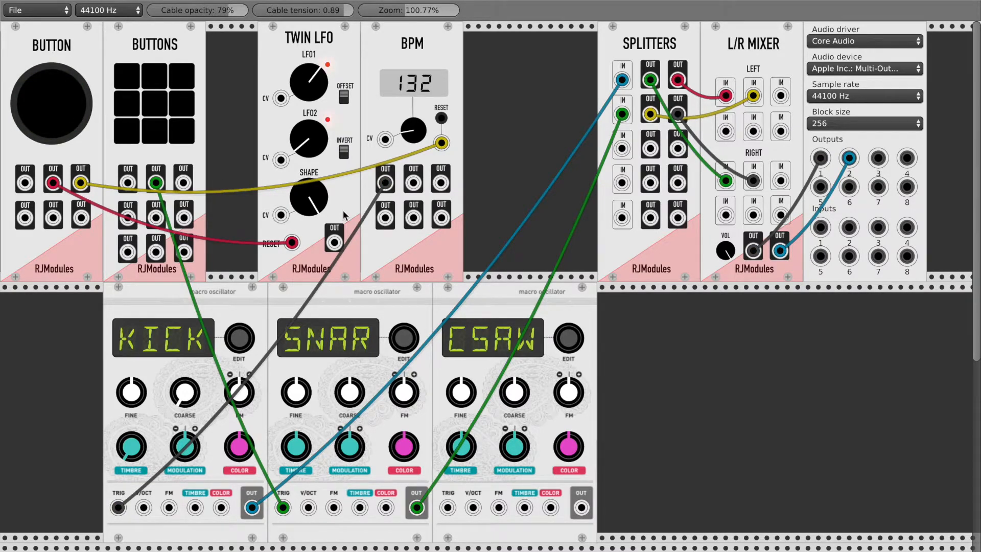
click(60, 100)
click(50, 108)
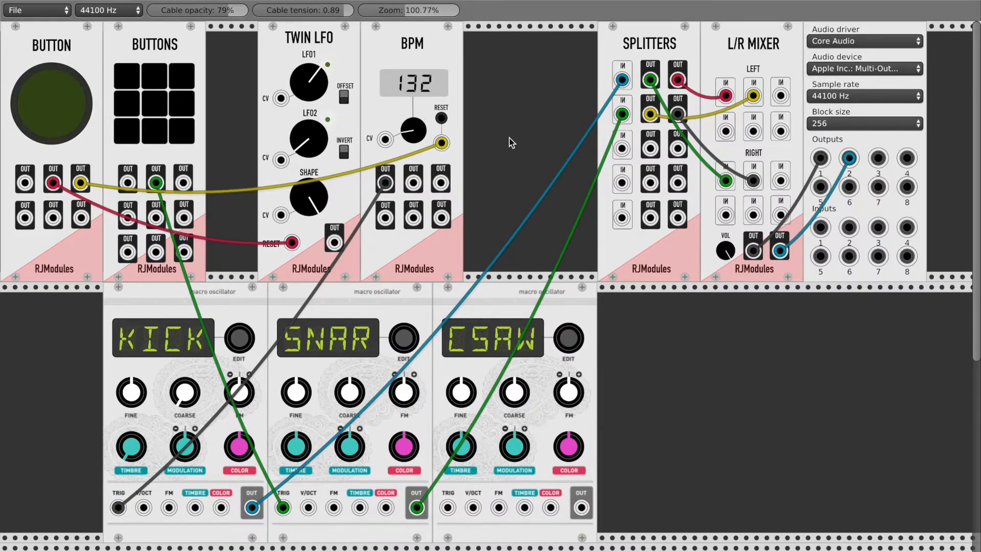
Step: Disconnect the cables from the Twin LFO and BPM resets, both oscillator TRIG inputs and the KICK oscillator's output
drag(292, 244, 279, 267)
drag(442, 143, 422, 159)
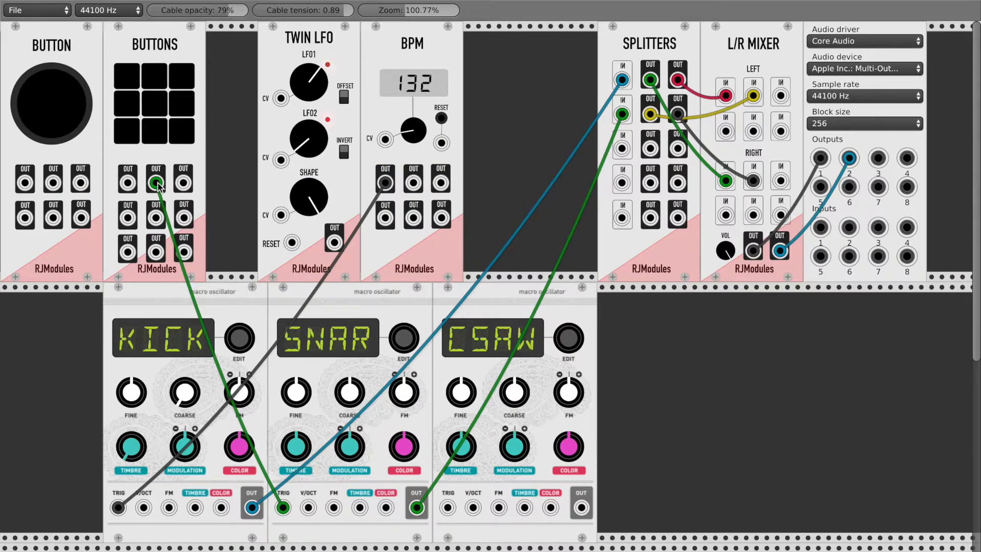
drag(155, 183, 347, 311)
drag(118, 507, 307, 525)
drag(251, 507, 347, 495)
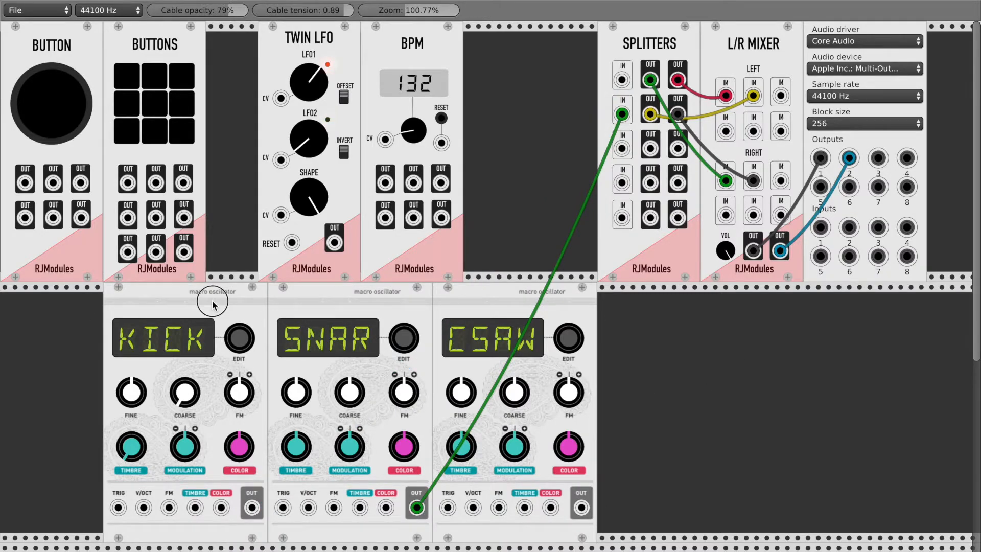
Step: Move the KICK, SNAR and CSAW oscillators to the start of the lower row and disconnect the SNAR output from the Splitters
drag(213, 299, 109, 299)
drag(339, 286, 235, 286)
drag(566, 303, 463, 303)
drag(622, 114, 577, 383)
right_click(586, 374)
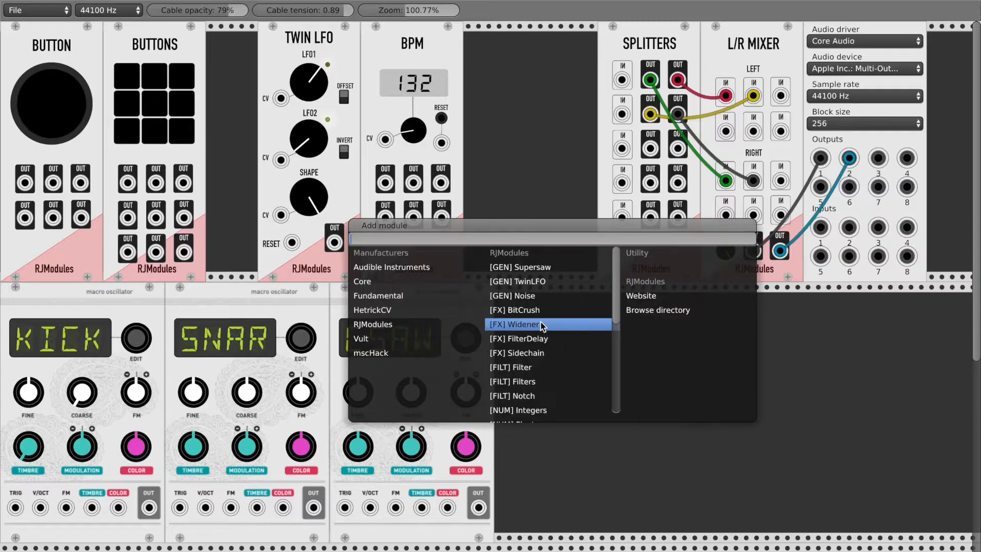
scroll(557, 401, down, 3)
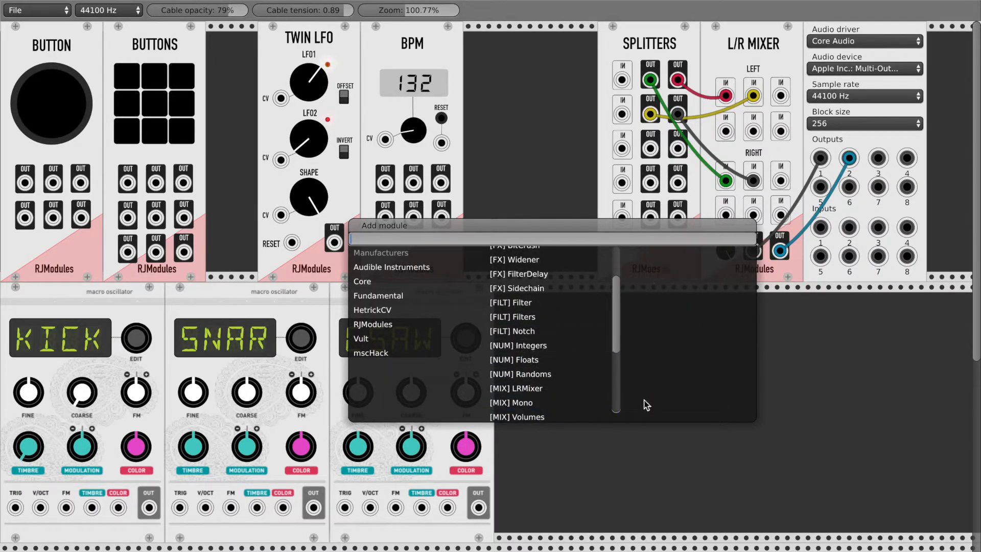
scroll(531, 350, down, 6)
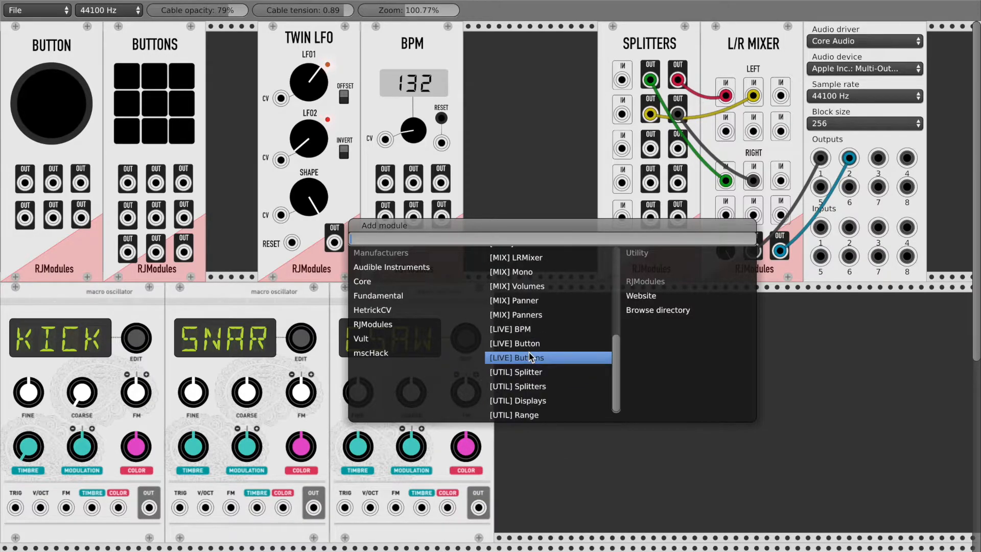
scroll(550, 322, up, 2)
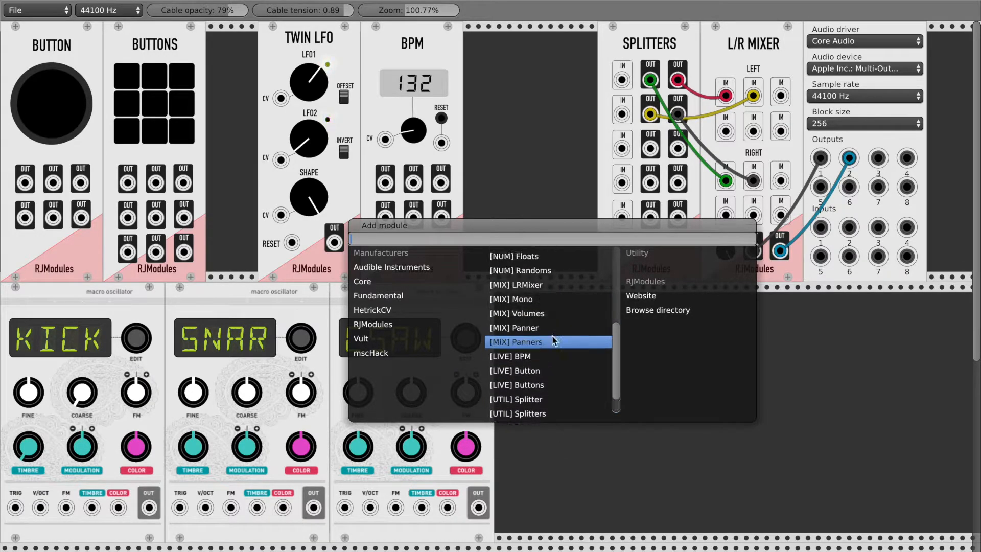
click(523, 327)
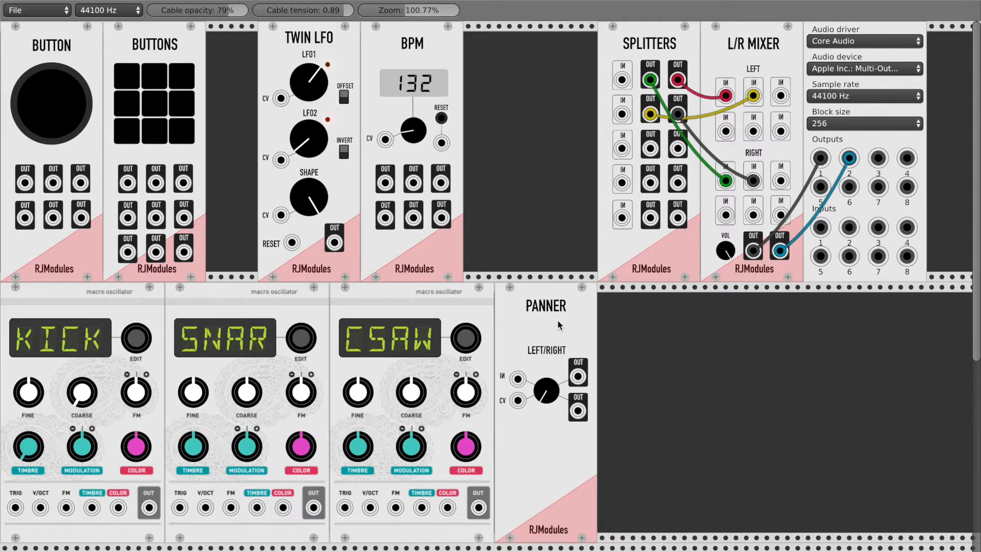
key(Delete)
Step: Add an RJModules Displays module to the lower row and place it under the L/R Mixer, leaving space after the CSAW oscillator
right_click(537, 320)
scroll(534, 371, down, 5)
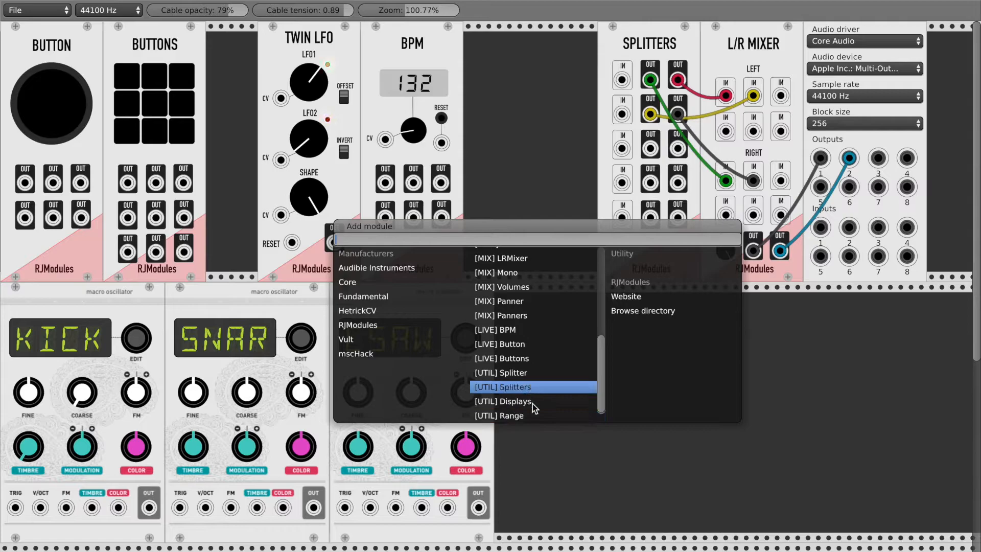
click(533, 401)
drag(552, 334, 722, 317)
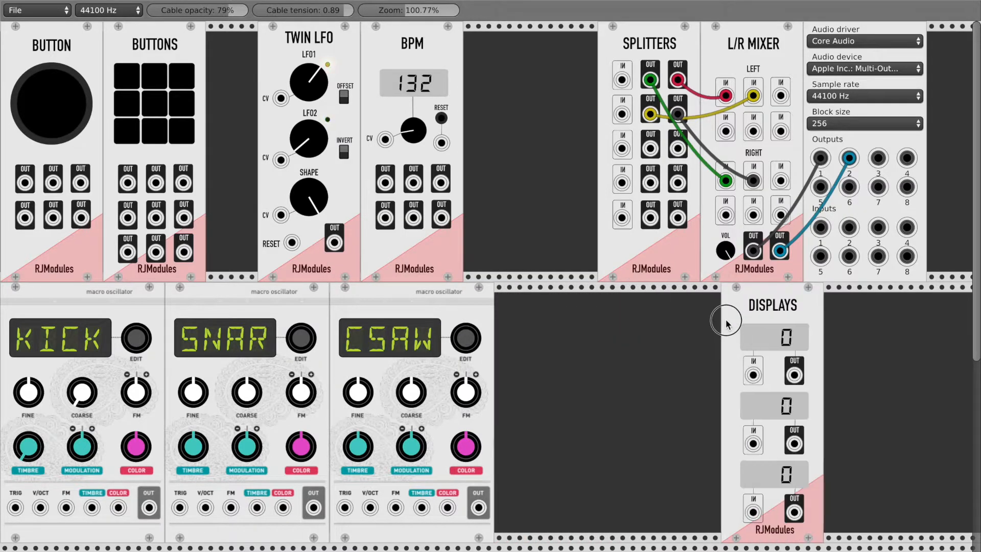
Step: Add an RJModules Integers module to the lower row, directly after the CSAW oscillator
right_click(541, 345)
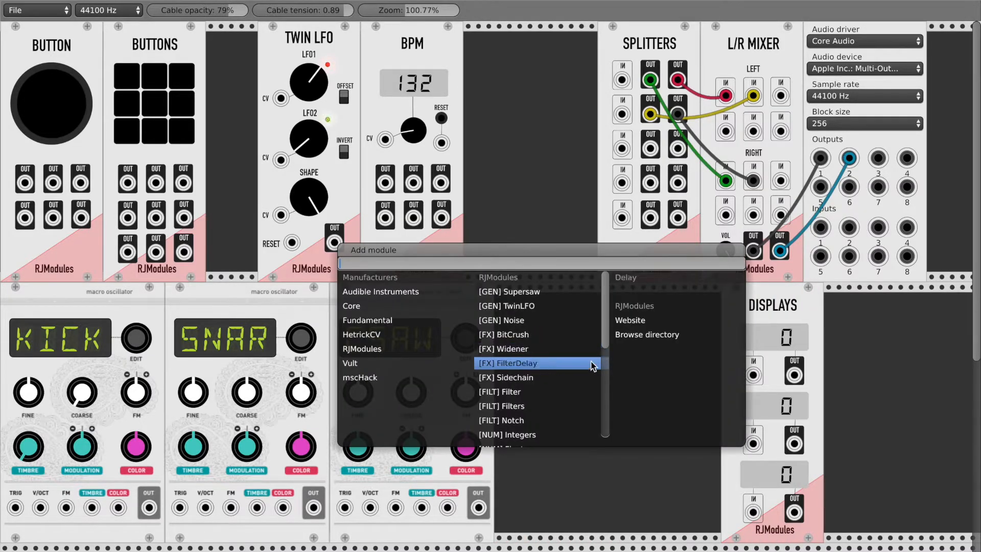
scroll(546, 395, down, 5)
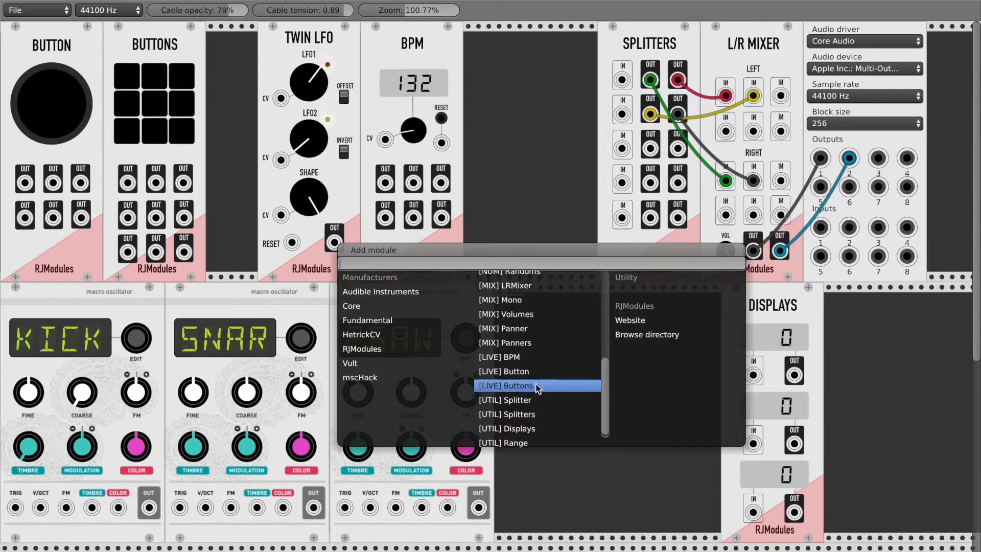
scroll(536, 309, up, 3)
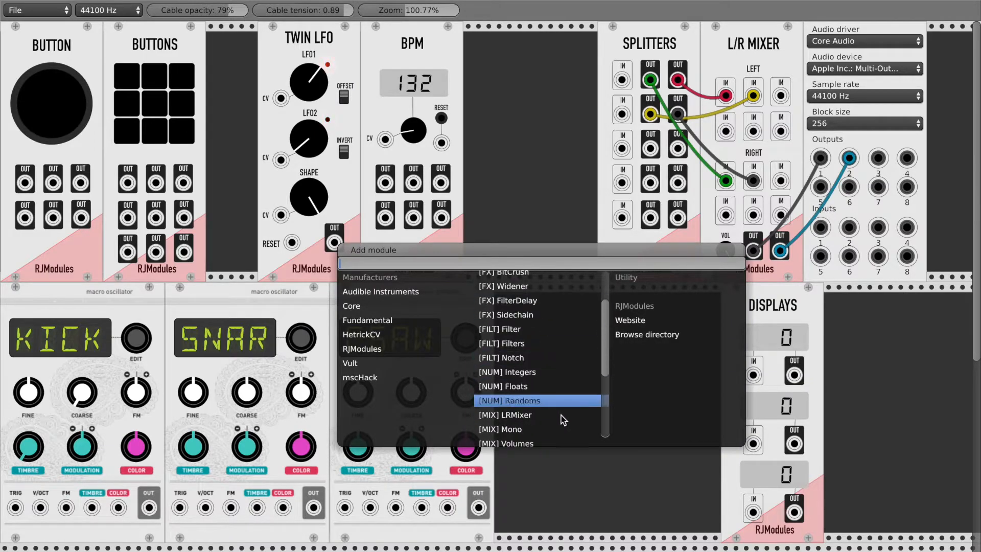
scroll(562, 412, up, 1)
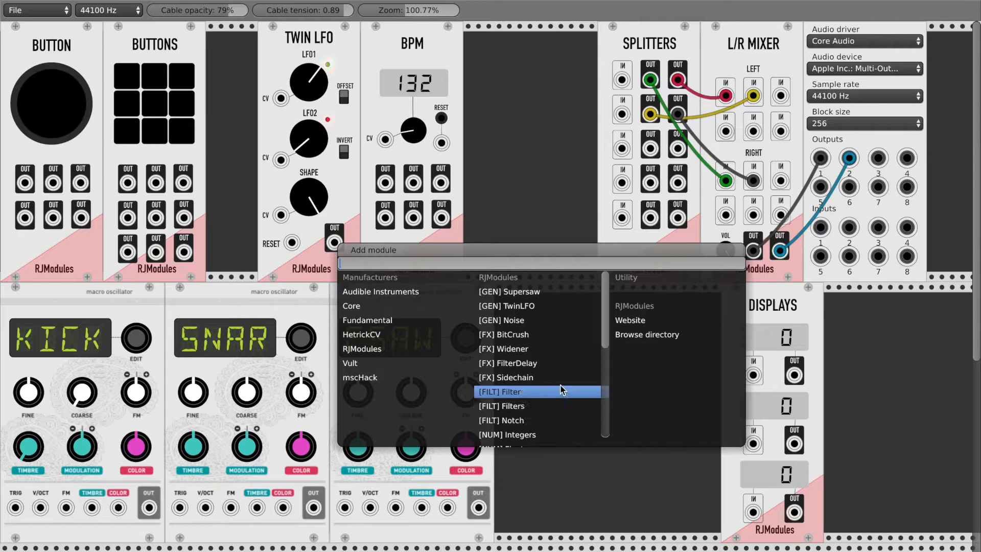
scroll(562, 391, down, 3)
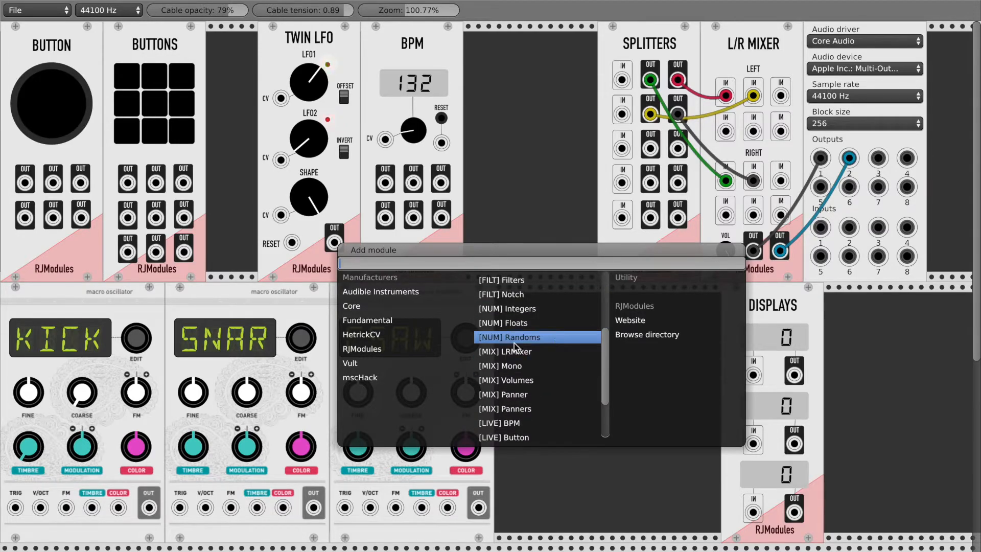
click(529, 309)
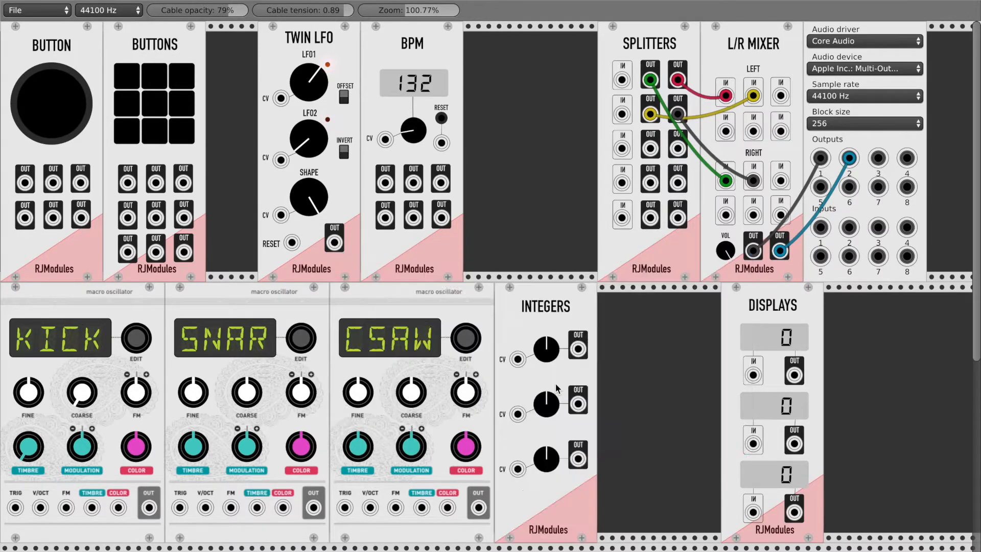
Step: Place the Integers module directly beside the Displays module and patch its first output into the first display's input
drag(587, 283, 738, 333)
drag(863, 348, 675, 339)
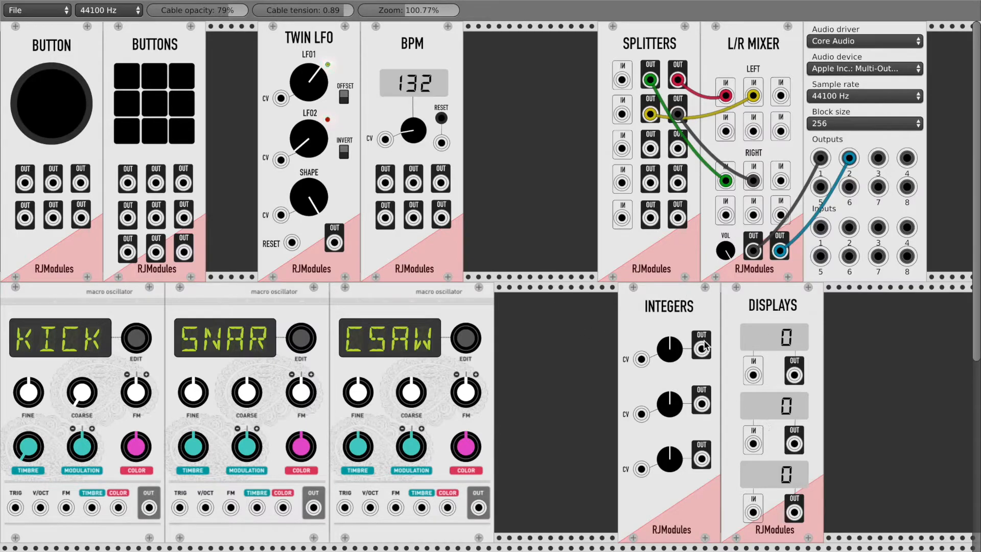
drag(701, 347, 755, 376)
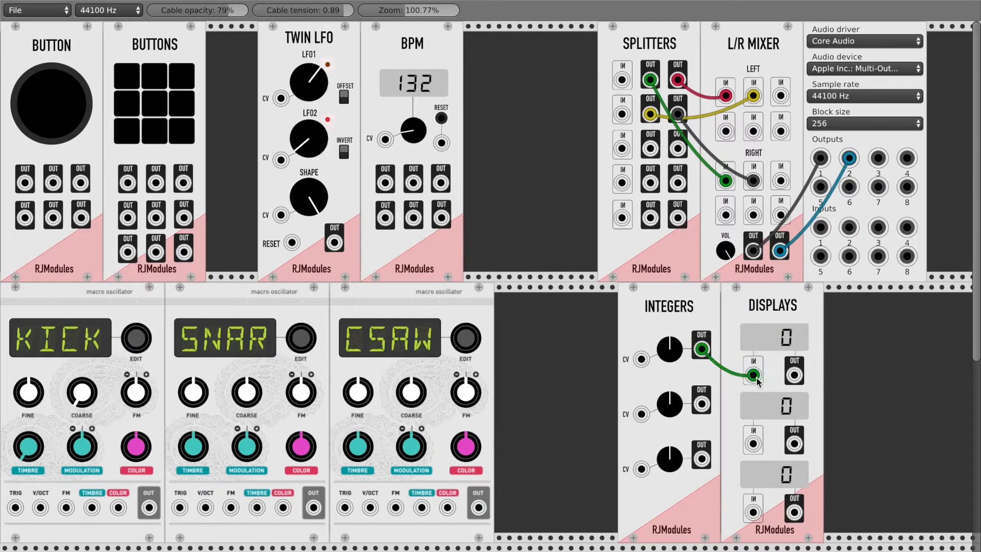
Step: Send 6 and 2 to the first display with the first Integers knob, and reposition the two modules side by side in mid-row
mouse_move(670, 349)
mouse_down()
mouse_move(670, 328)
mouse_move(670, 369)
mouse_move(670, 332)
mouse_up()
drag(703, 295, 580, 295)
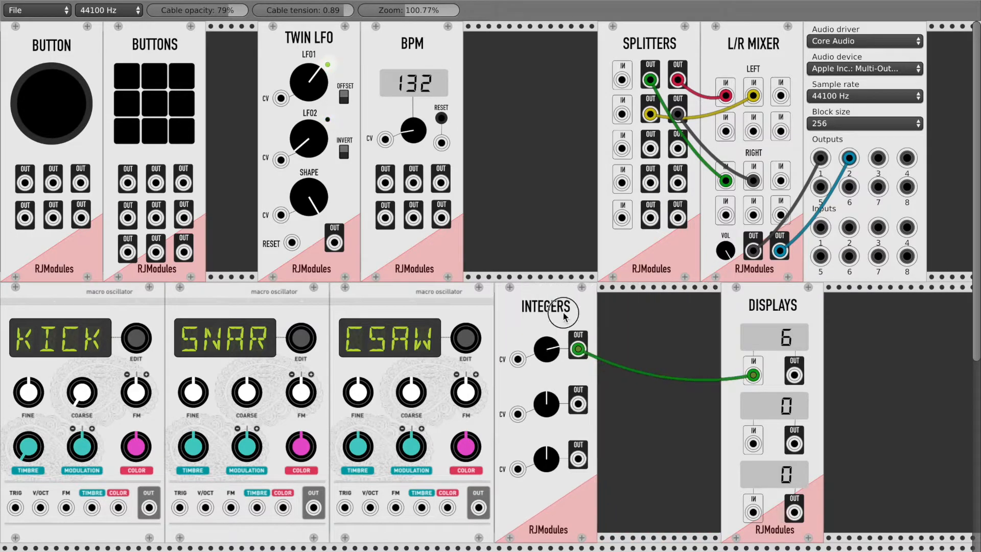
drag(757, 300, 517, 326)
drag(697, 312, 761, 313)
drag(544, 323, 654, 316)
mouse_move(611, 353)
mouse_down()
mouse_move(611, 373)
mouse_move(611, 358)
mouse_up()
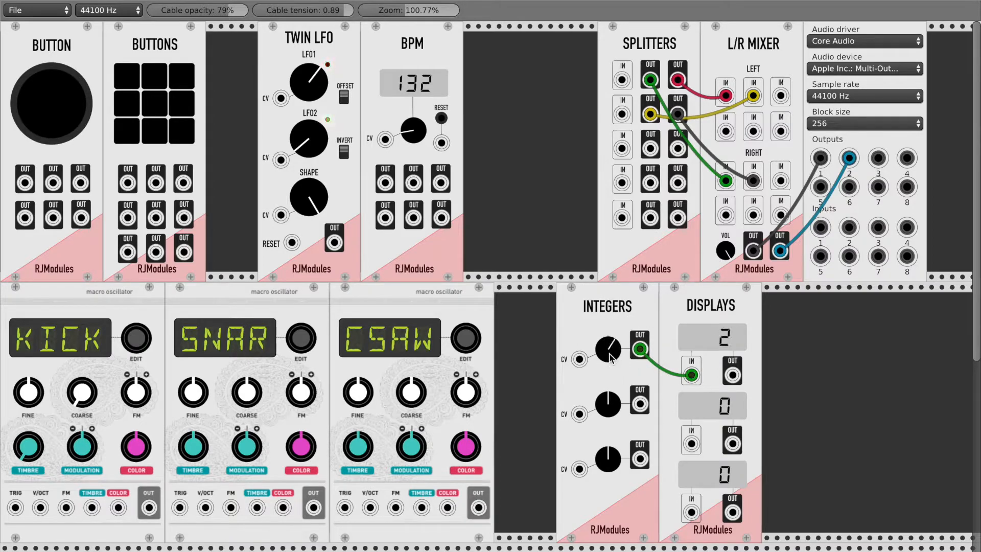
Step: Disconnect the Integers output from the first display and delete both the Integers and Displays modules
drag(735, 377, 899, 378)
drag(638, 358, 675, 386)
drag(639, 349, 586, 457)
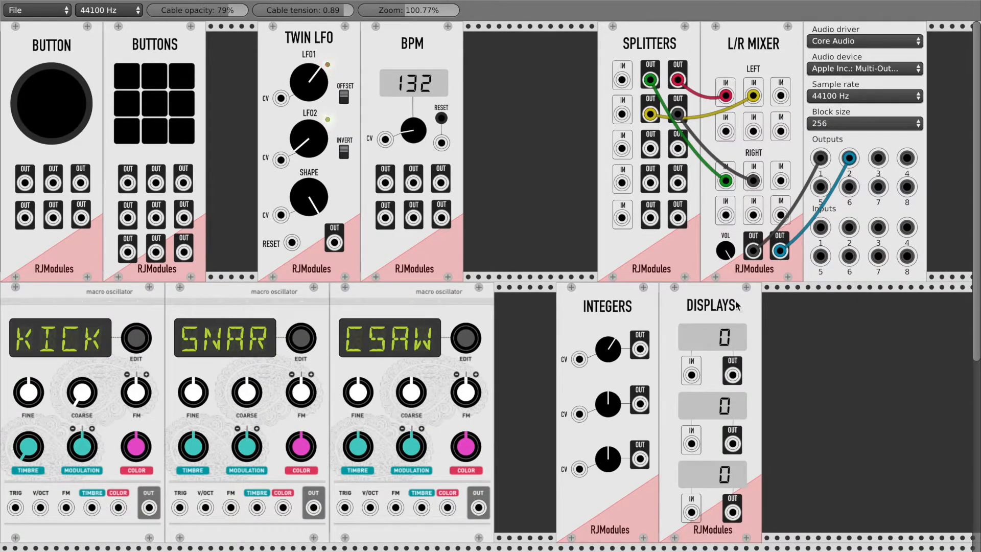
key(Delete)
key(Delete)
right_click(653, 357)
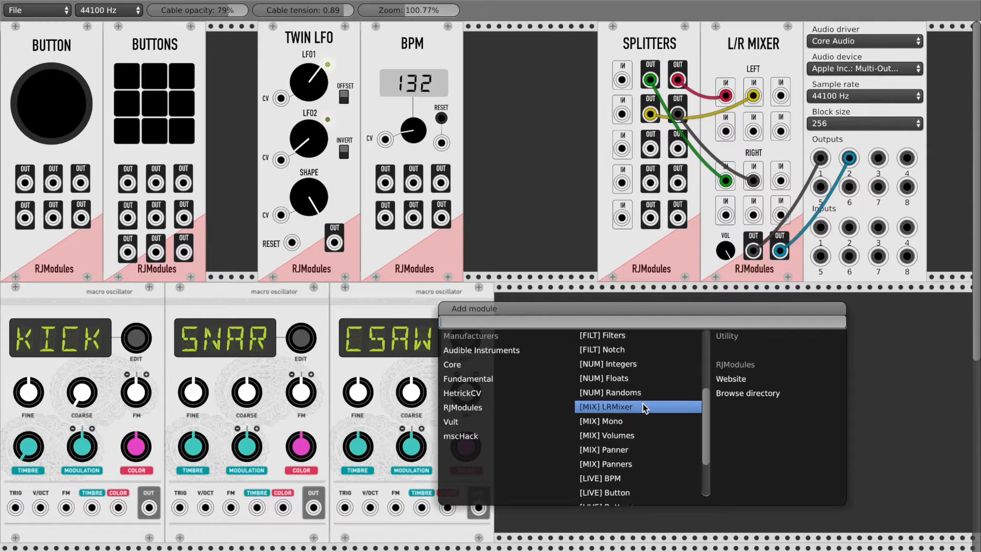
click(631, 349)
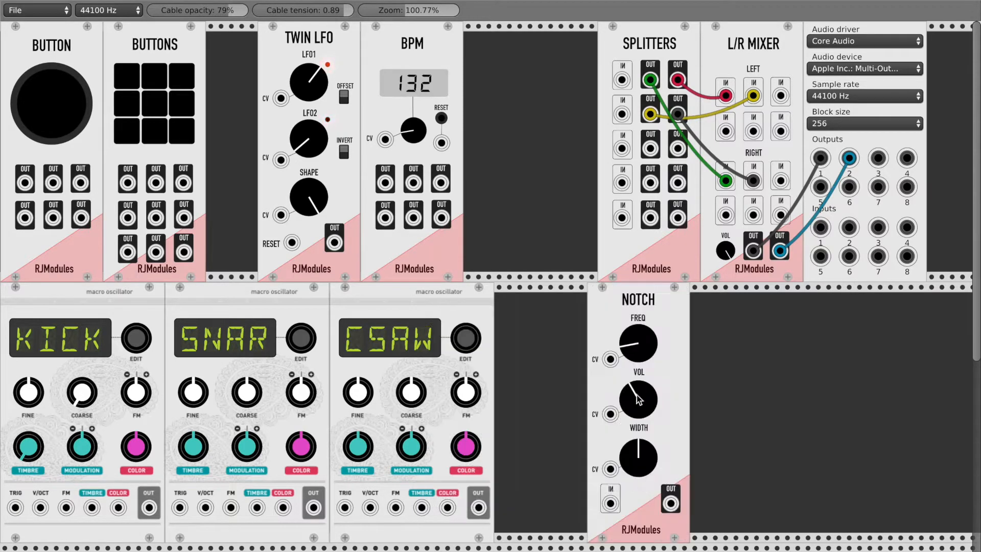
drag(638, 343, 633, 322)
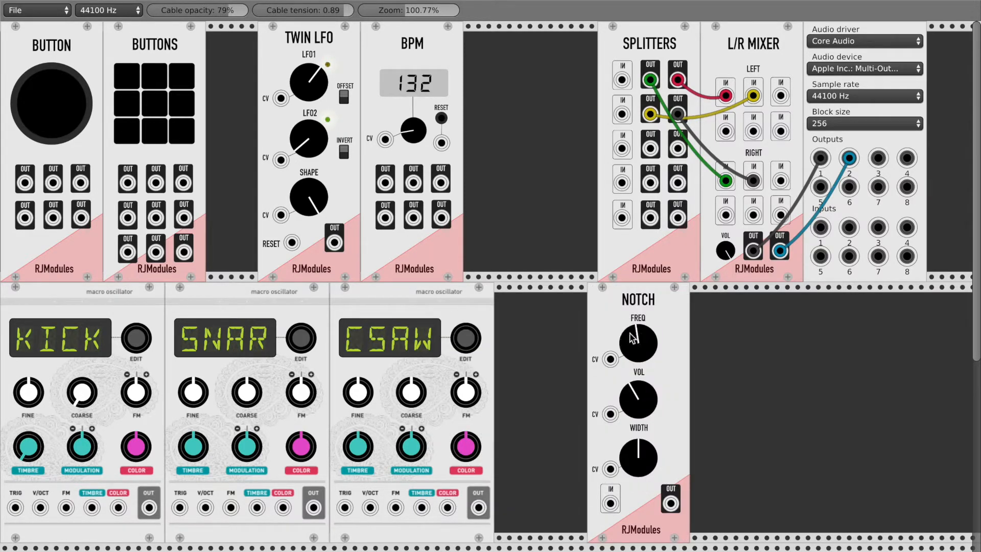
key(Delete)
Step: Add an RJModules Range module to the lower row, in the empty area after the CSAW oscillator
right_click(640, 307)
scroll(664, 393, down, 5)
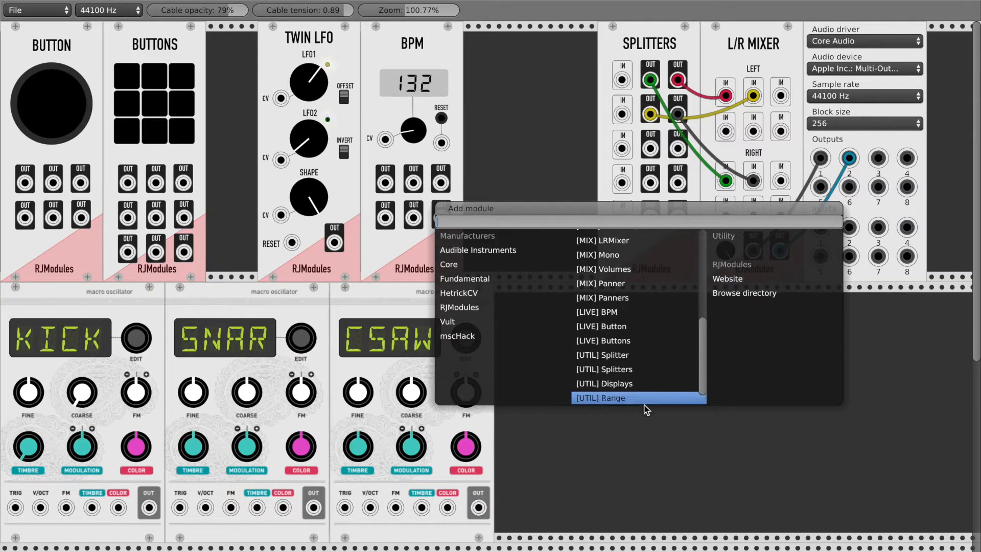
scroll(645, 399, up, 5)
scroll(644, 407, down, 5)
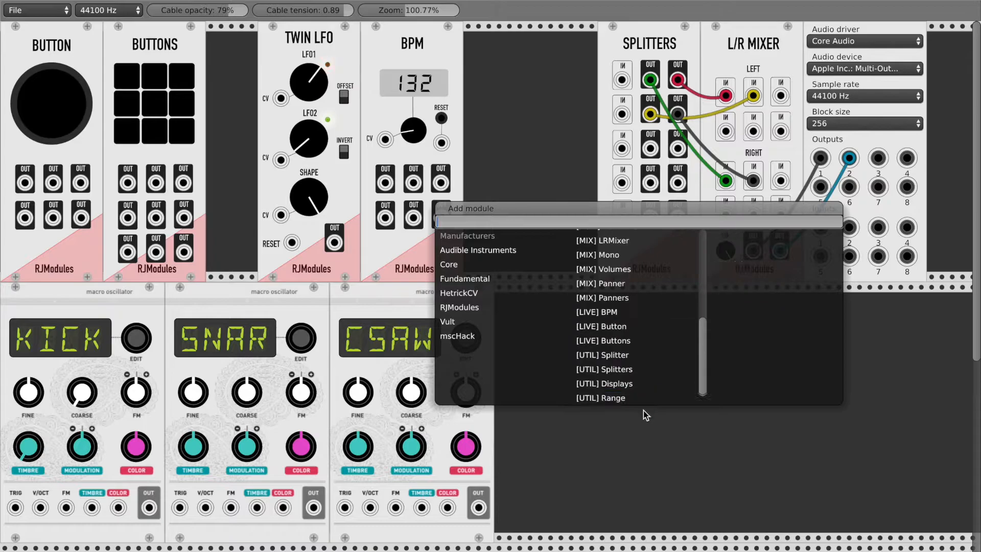
key(Return)
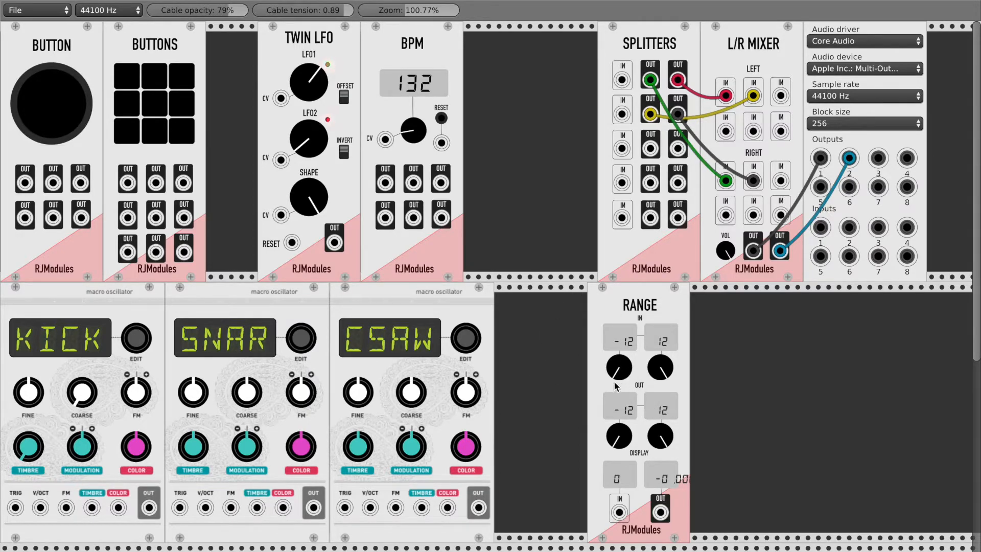
Step: Try the CSAW output in the Range input, and replace that cable with one from the Twin LFO output
drag(478, 508, 619, 512)
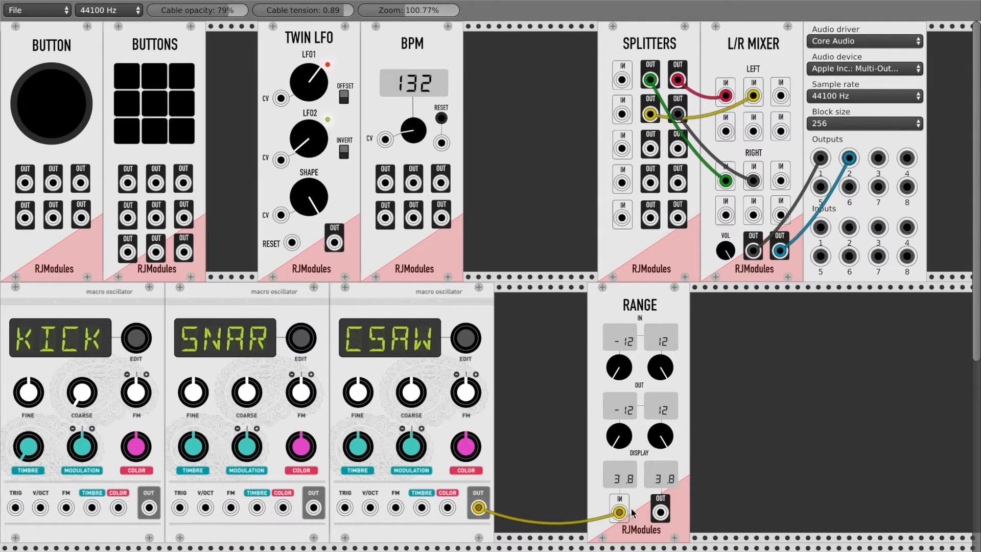
drag(619, 512, 524, 518)
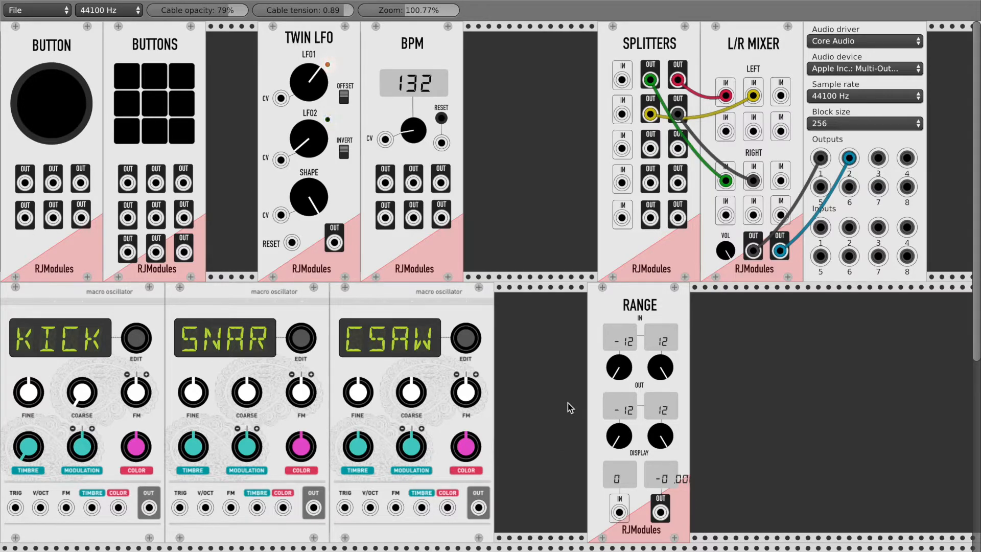
drag(330, 243, 619, 410)
scroll(915, 336, up, 4)
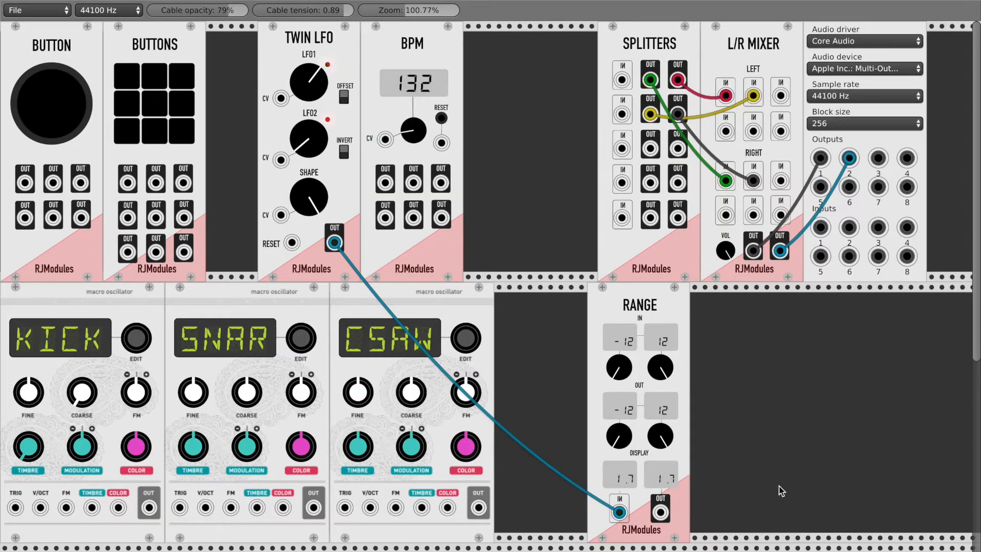
Step: Set Range's input limits to -0.0 and 1.8 and its output limits to -5 and 4.9, and place it directly after CSAW
drag(619, 367, 654, 403)
drag(619, 436, 666, 446)
mouse_move(660, 436)
mouse_down()
mouse_move(660, 450)
mouse_move(660, 429)
mouse_up()
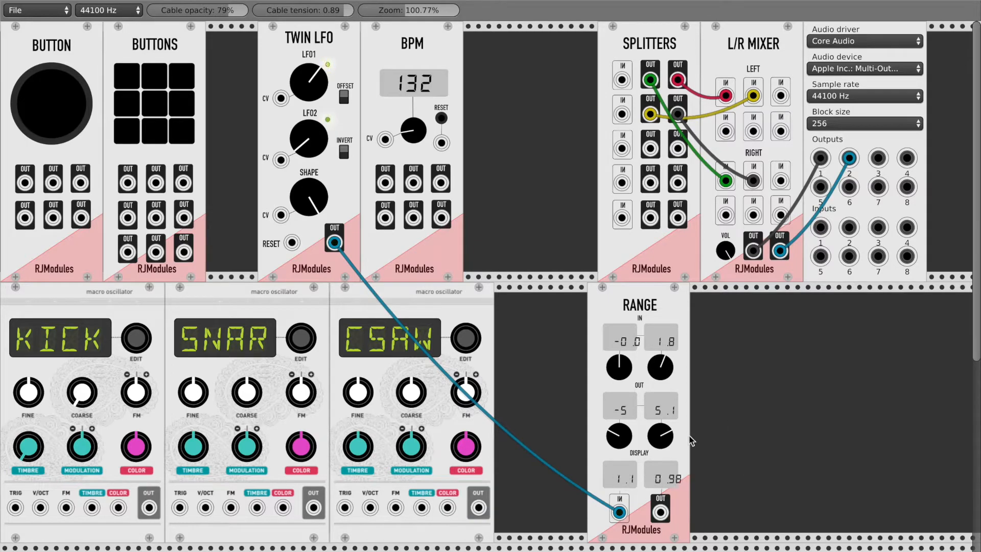
drag(673, 438, 667, 436)
drag(658, 309, 540, 322)
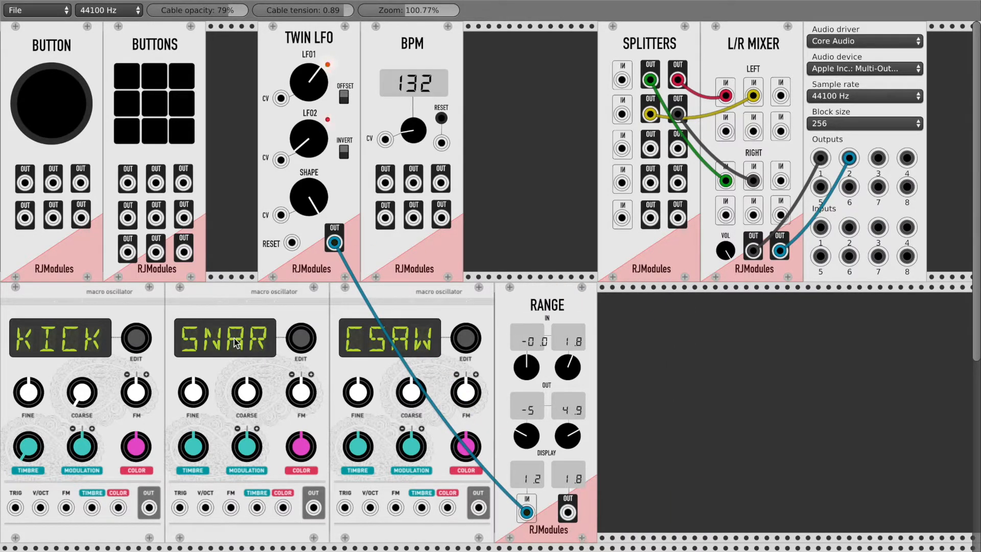
Step: Patch the Range output into the CSAW V/OCT input and the CSAW output into the first Splitters input
drag(568, 512, 370, 507)
drag(478, 507, 622, 80)
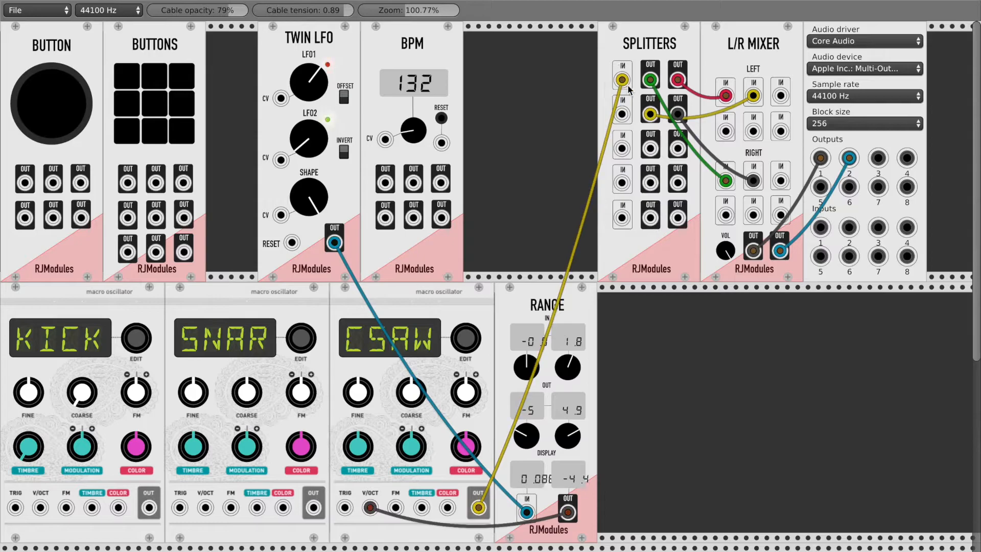
Step: Vary the Twin LFO's LFO1 and LFO2 rates to change the modulation of the CSAW pitch
drag(307, 80, 308, 83)
drag(312, 145, 355, 158)
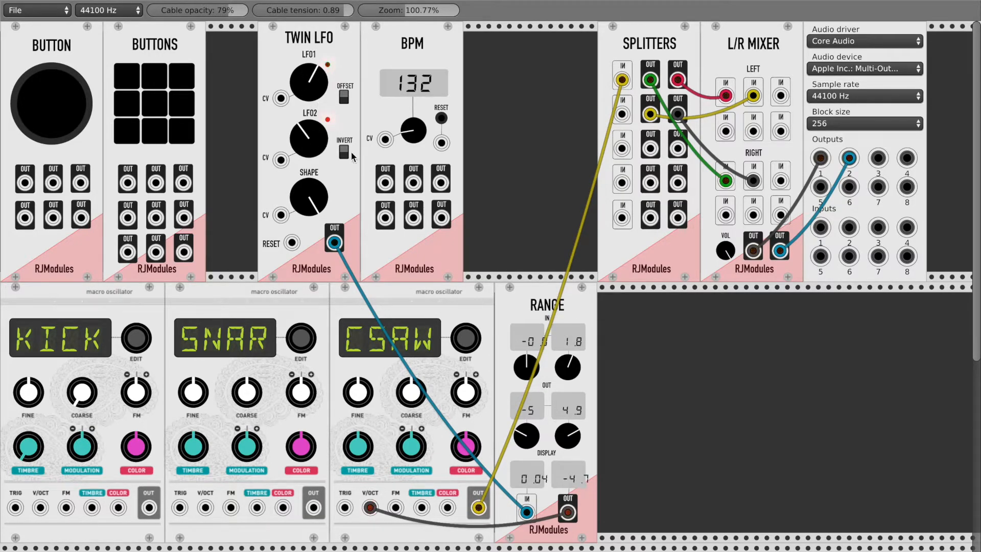
drag(308, 81, 308, 86)
drag(310, 139, 310, 149)
drag(306, 76, 306, 61)
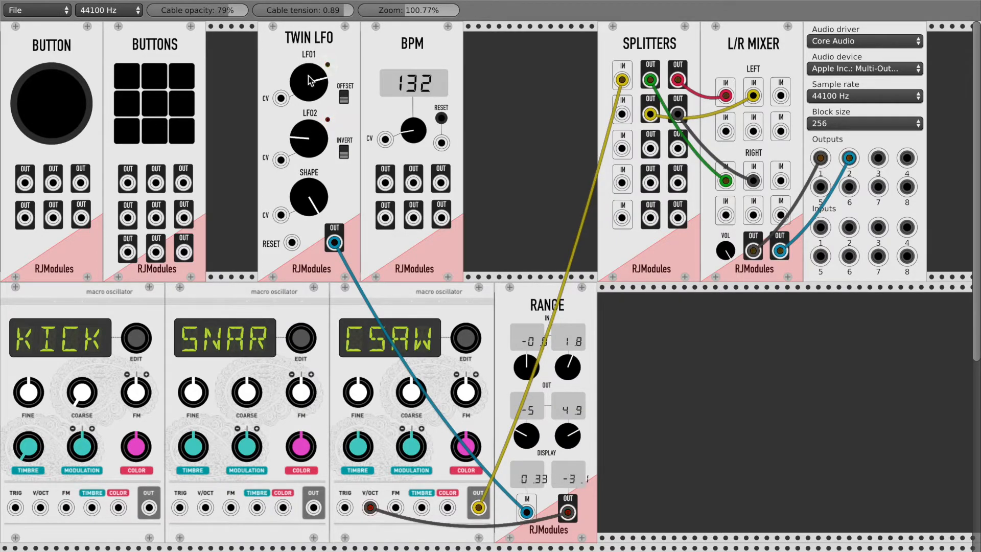
Step: Remove the cables from Range's input and output and from the CSAW output, and delete the Range module
right_click(568, 512)
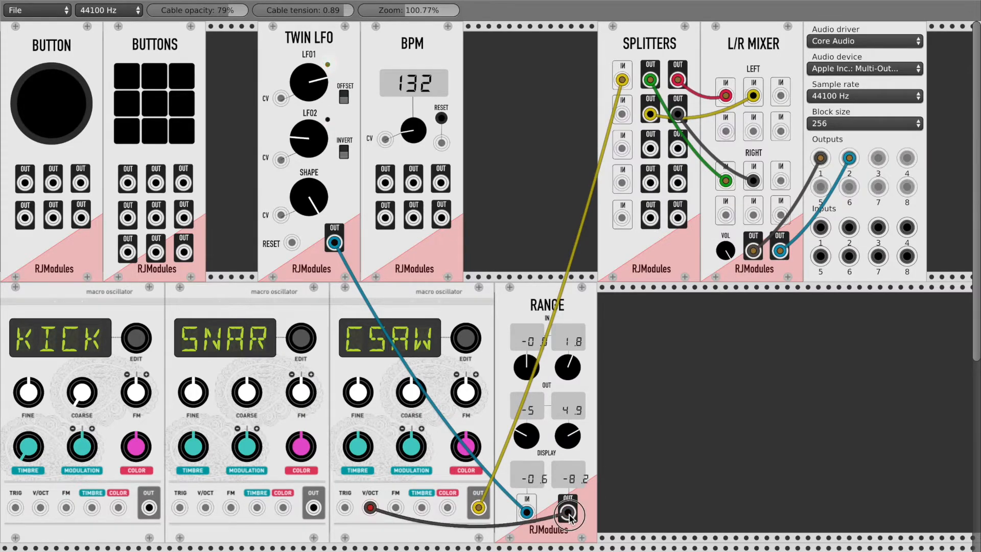
right_click(527, 513)
drag(478, 507, 699, 456)
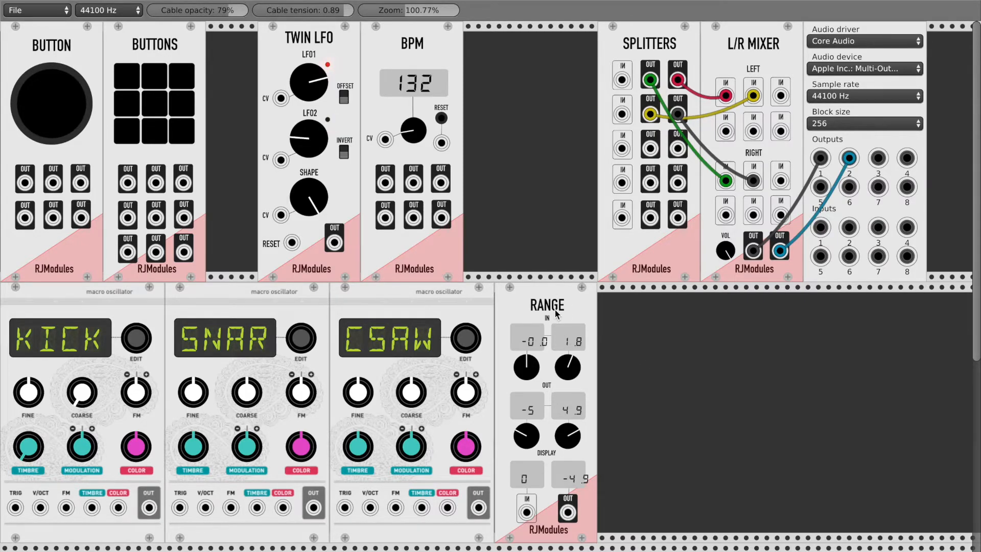
key(Delete)
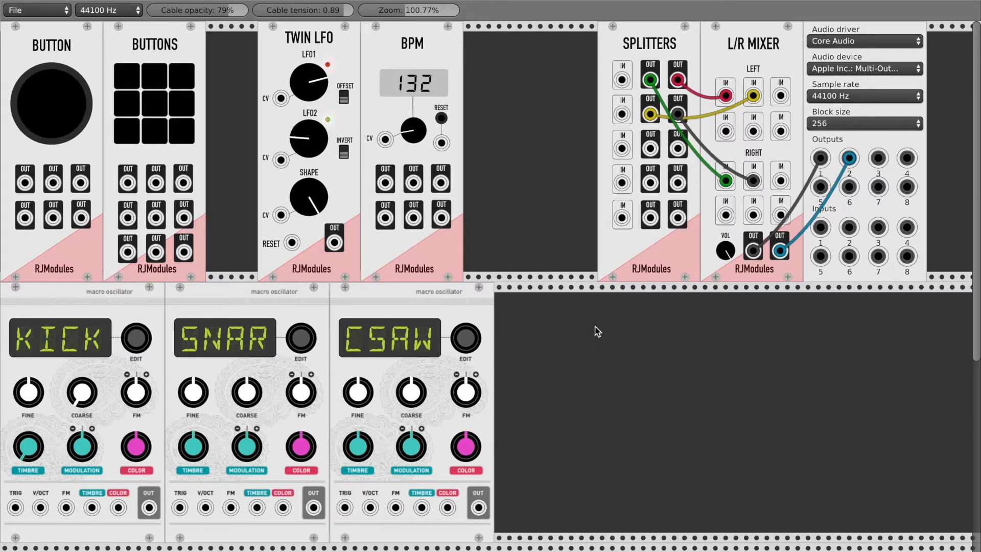
Step: Close the gaps in the upper row by placing Twin LFO directly after Buttons and BPM directly after Twin LFO
click(315, 44)
drag(315, 44, 205, 41)
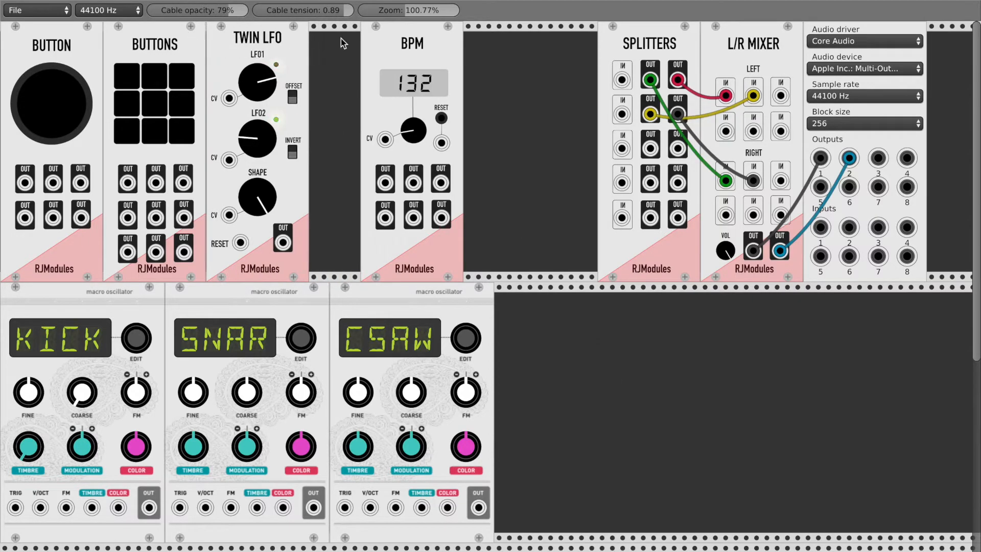
drag(412, 37, 242, 36)
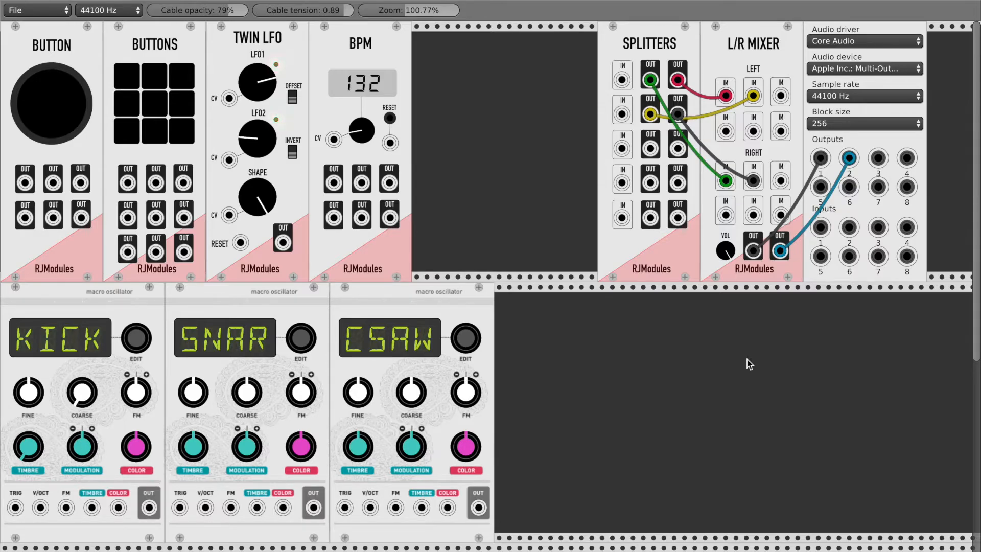
mouse_move(726, 547)
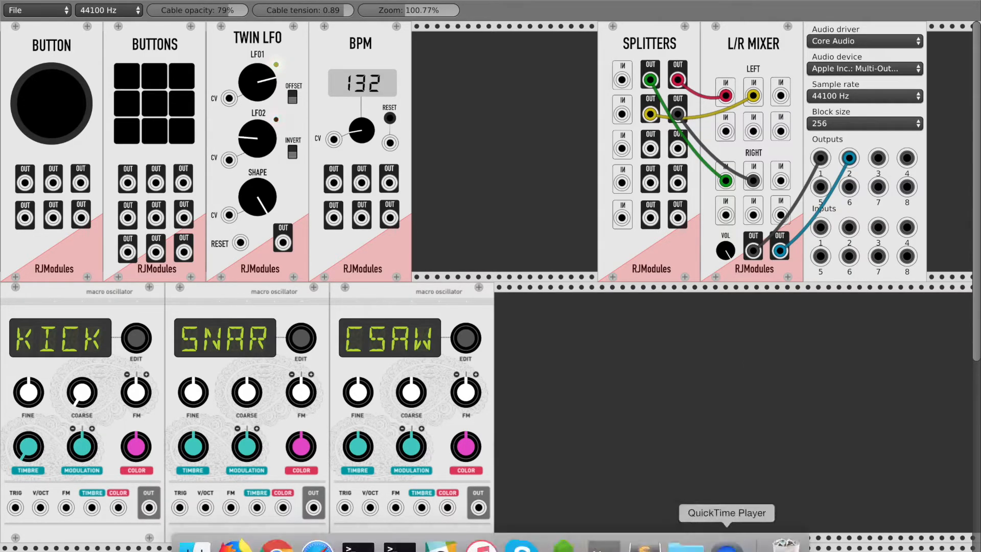
click(726, 547)
right_click(727, 547)
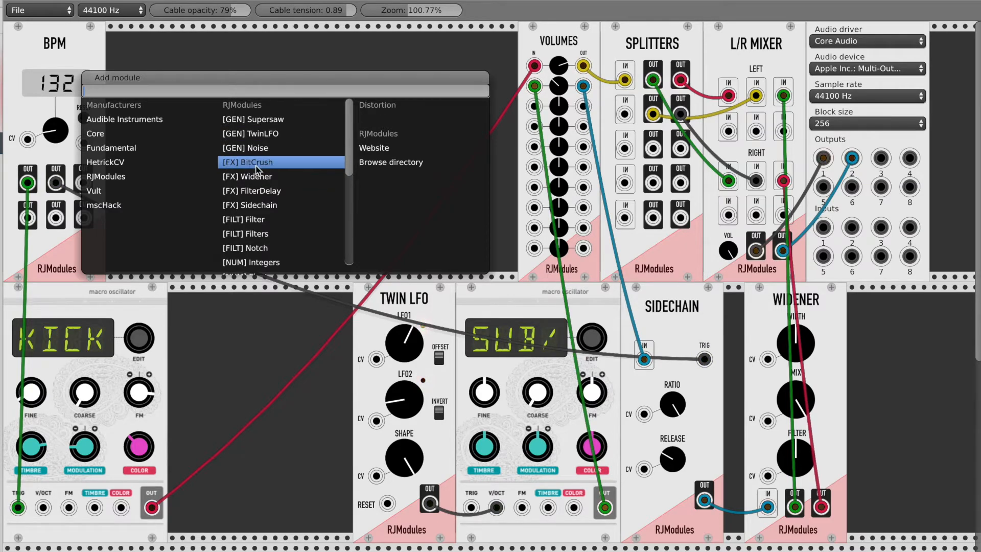
Step: Add an RJModules Noise module to the upper row, in the empty space between BPM and Volumes
scroll(285, 205, down, 5)
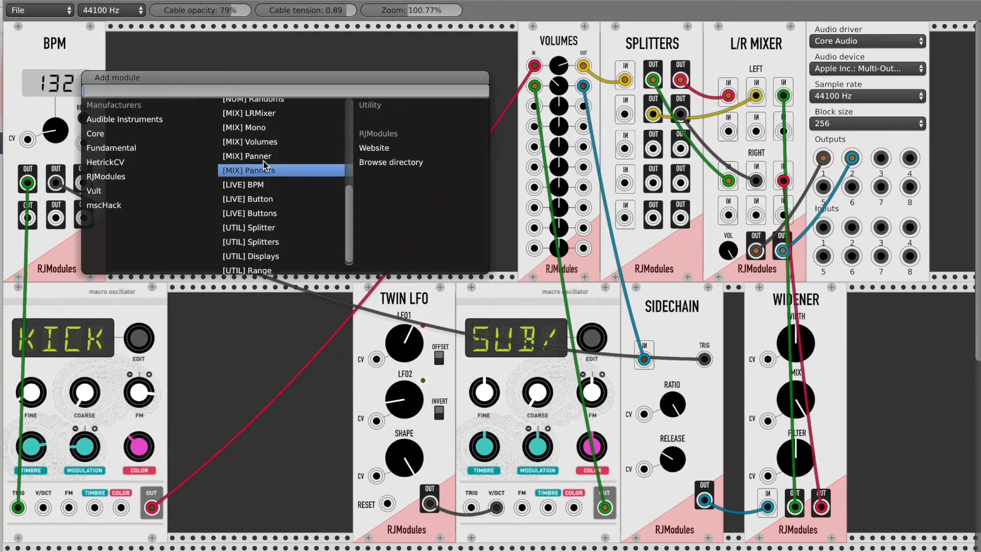
scroll(264, 165, up, 5)
click(278, 149)
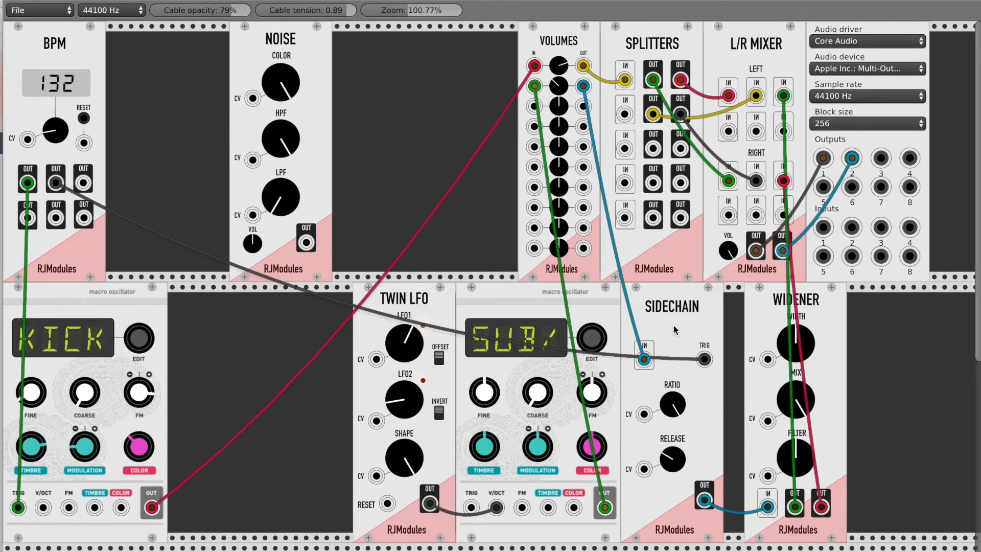
Step: Duplicate the Sidechain beside Noise, patching the Noise output into its input and the third BPM output into its trigger
key(ctrl+d)
drag(908, 311, 349, 45)
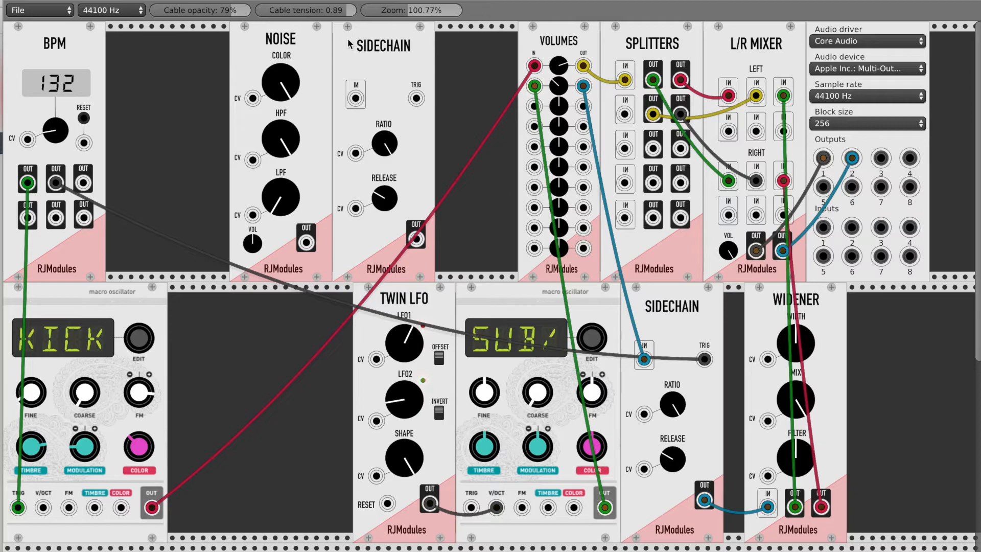
drag(306, 243, 356, 98)
drag(83, 182, 416, 98)
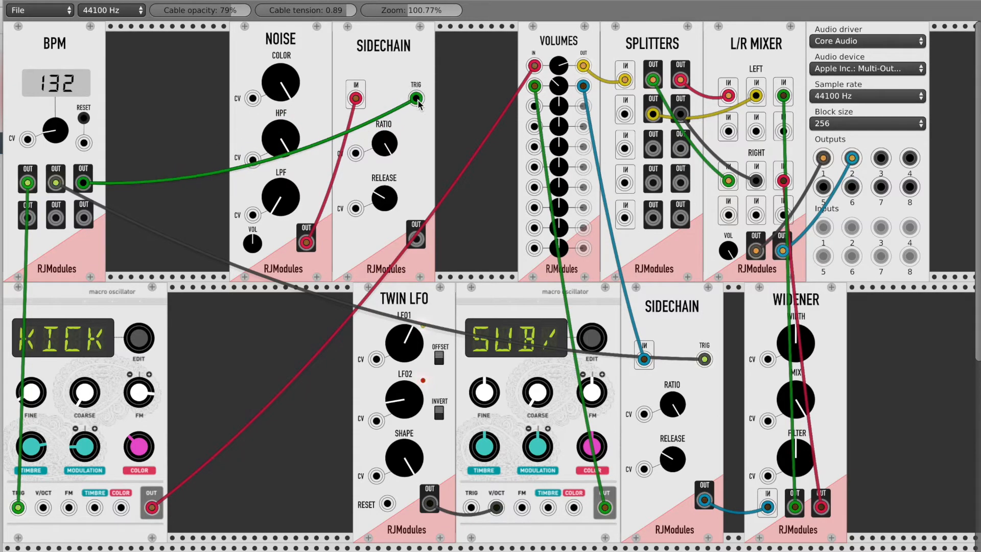
Step: Route the new Sidechain's output through the third Volumes channel and third Splitters row into the L/R Mixer's left and right second-row inputs
drag(286, 97, 316, 209)
drag(416, 239, 728, 130)
drag(653, 148, 728, 215)
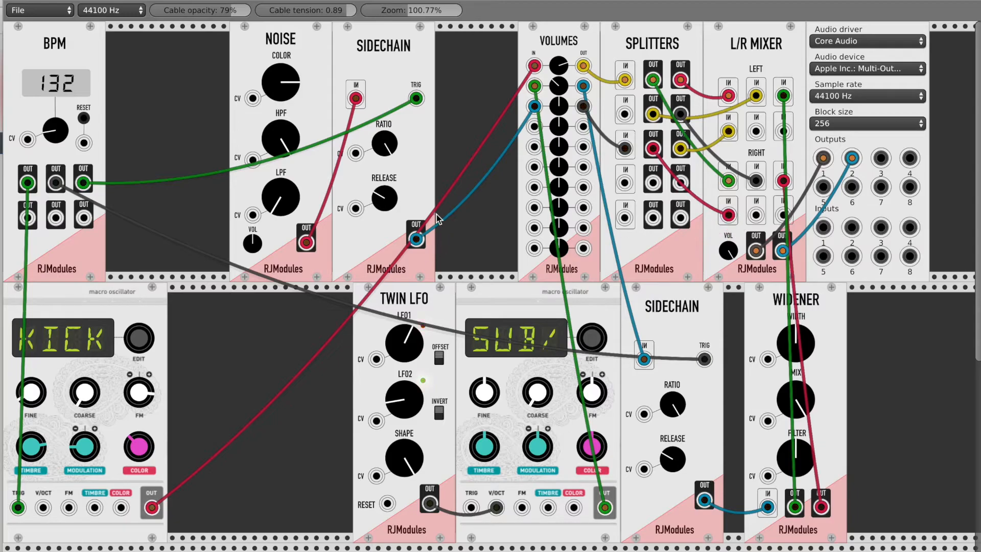
Step: Lower the Noise volume and color, and shift the Sidechain and Noise modules toward Volumes to free space before Noise
drag(249, 240, 250, 254)
drag(292, 100, 293, 95)
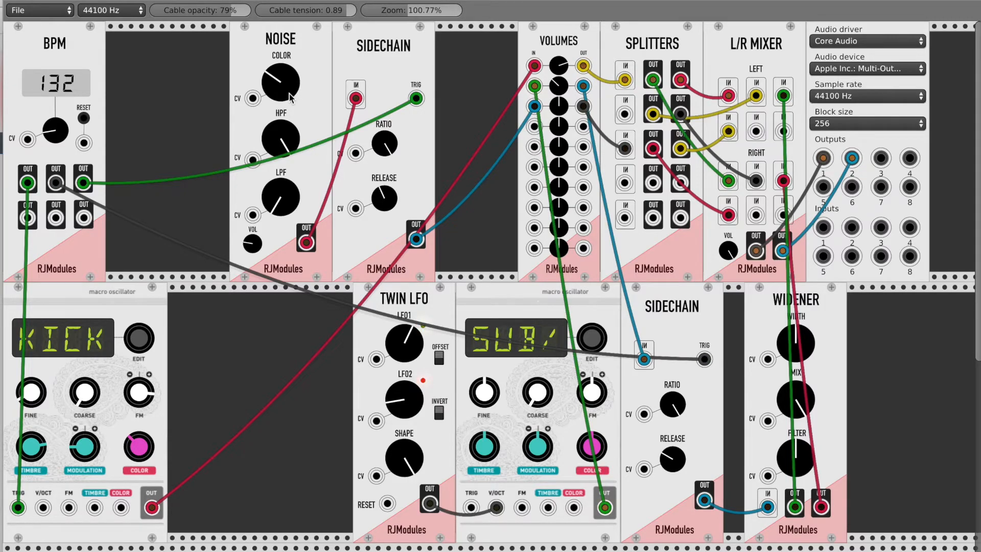
drag(392, 51, 453, 51)
drag(295, 64, 357, 64)
Step: Add a Fundamental LFO-2 module directly before Noise and patch its output into the Noise color CV input
right_click(181, 70)
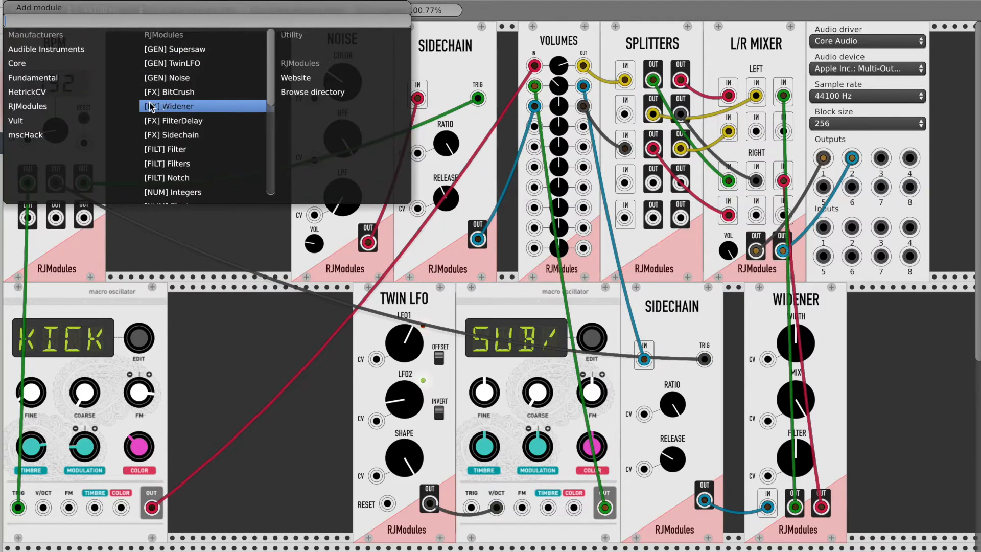
click(54, 65)
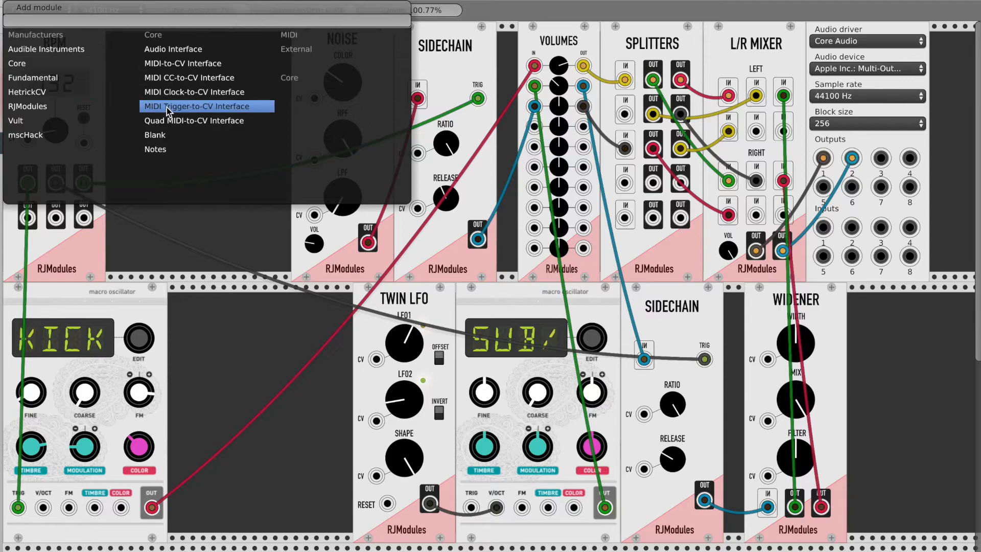
click(58, 79)
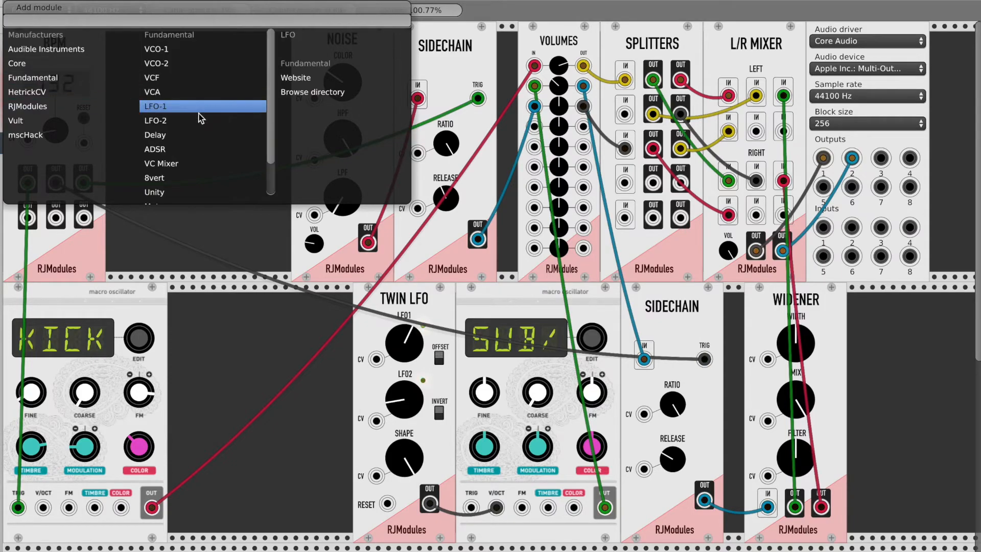
click(175, 124)
drag(186, 59, 269, 59)
drag(275, 249, 342, 87)
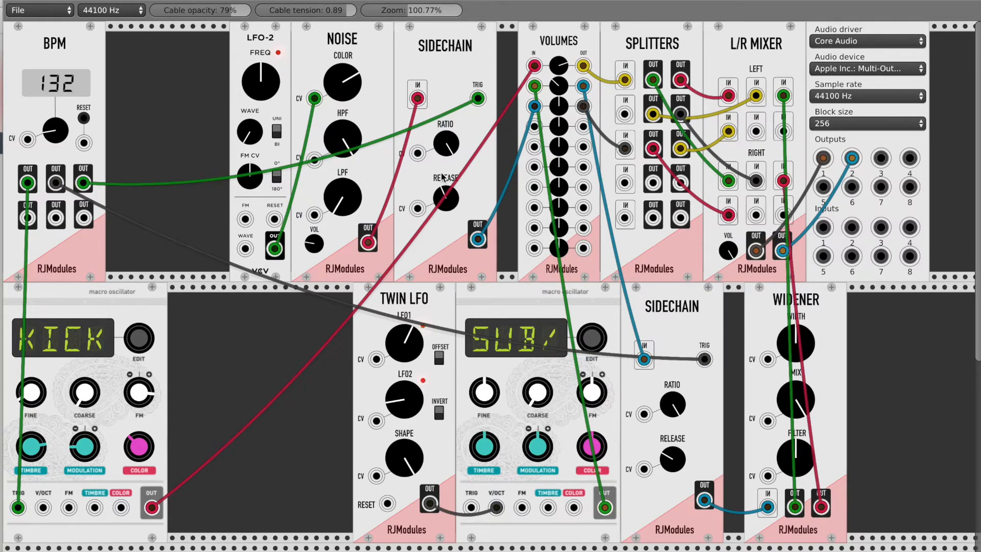
Step: Fine-tune the new Sidechain's release, the third Volumes channel, the SUB oscillator's coarse pitch and the Twin LFO rates
drag(451, 206, 447, 204)
drag(559, 106, 558, 103)
mouse_move(532, 394)
mouse_down()
mouse_move(533, 381)
mouse_move(533, 390)
mouse_up()
drag(403, 349, 408, 384)
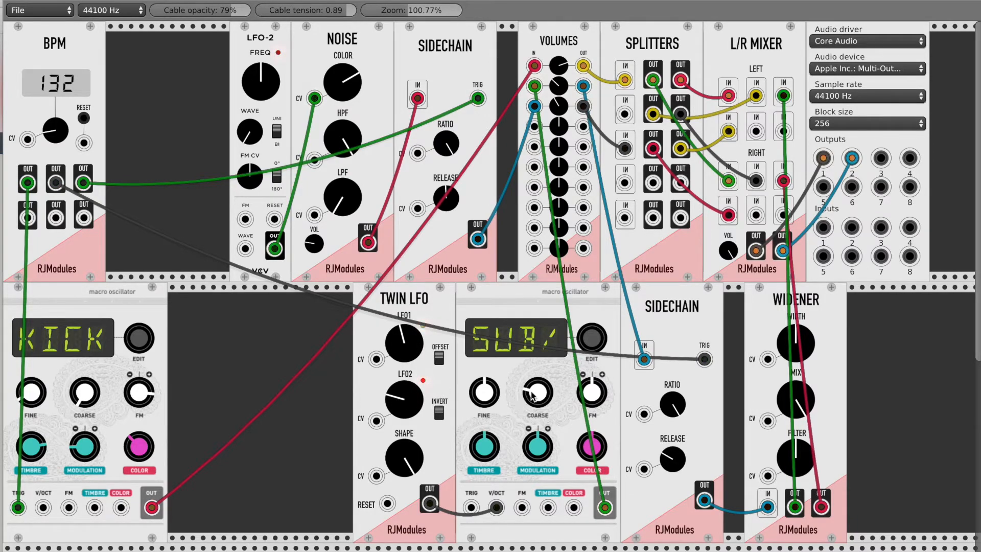
Step: Try another model on the second macro oscillator, lower the Twin LFO's LFO2 rate and shape, and set the oscillator model to SUB-
drag(531, 394, 531, 398)
drag(591, 341, 591, 325)
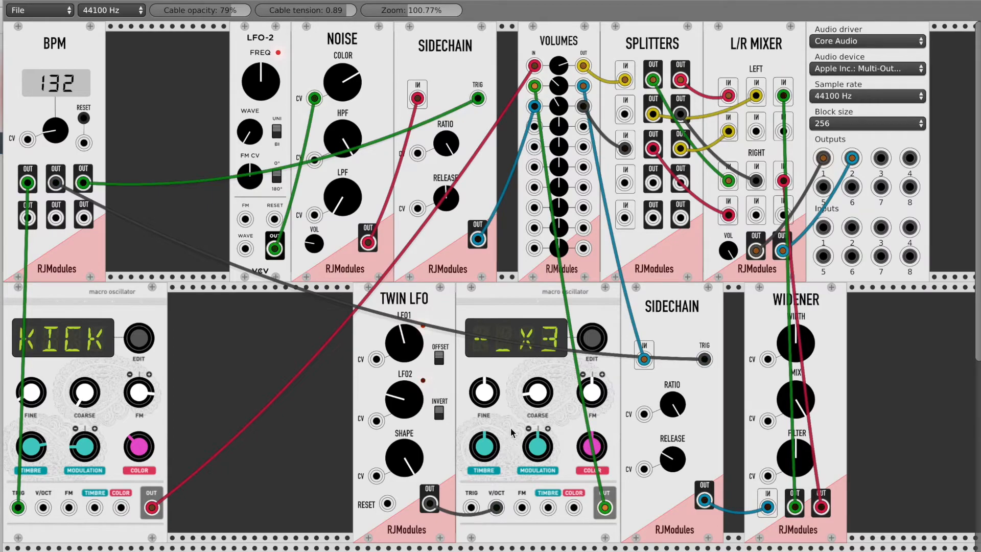
drag(409, 401, 410, 404)
drag(394, 444, 395, 458)
click(439, 362)
click(440, 414)
drag(597, 339, 596, 345)
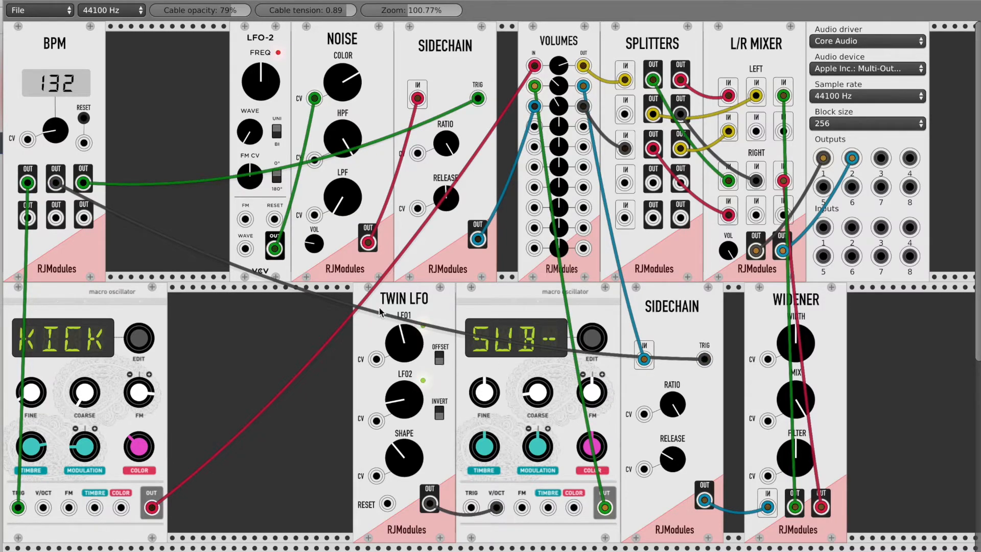
Step: Lower the first Volumes channel, the Noise volume and the Twin LFO's LFO1 rate
drag(557, 69, 557, 69)
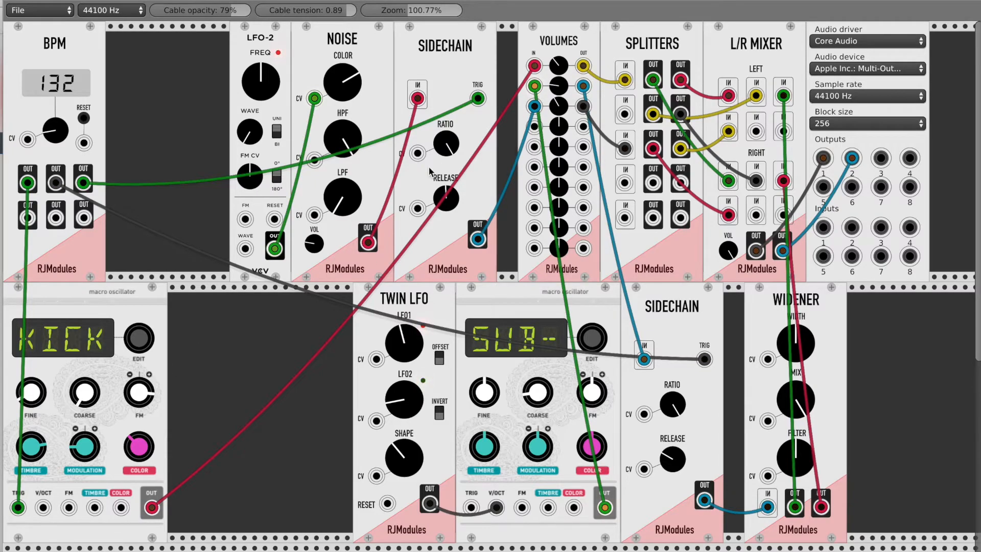
drag(315, 244, 315, 271)
mouse_move(407, 354)
mouse_down()
mouse_move(407, 371)
mouse_move(406, 347)
mouse_up()
Step: Unpatch and delete the Noise module, and move LFO-2 directly beside BPM
drag(368, 242, 381, 152)
drag(314, 98, 347, 47)
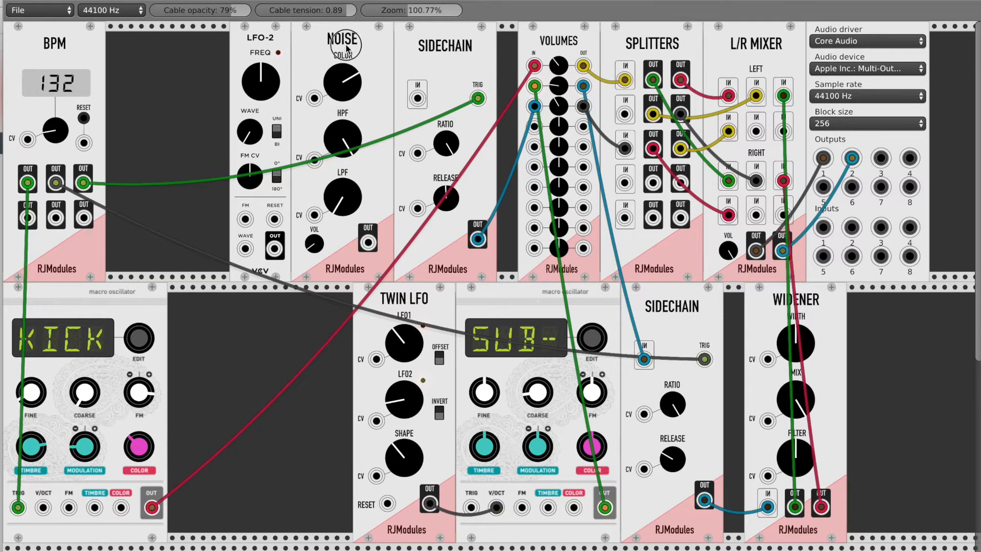
key(Delete)
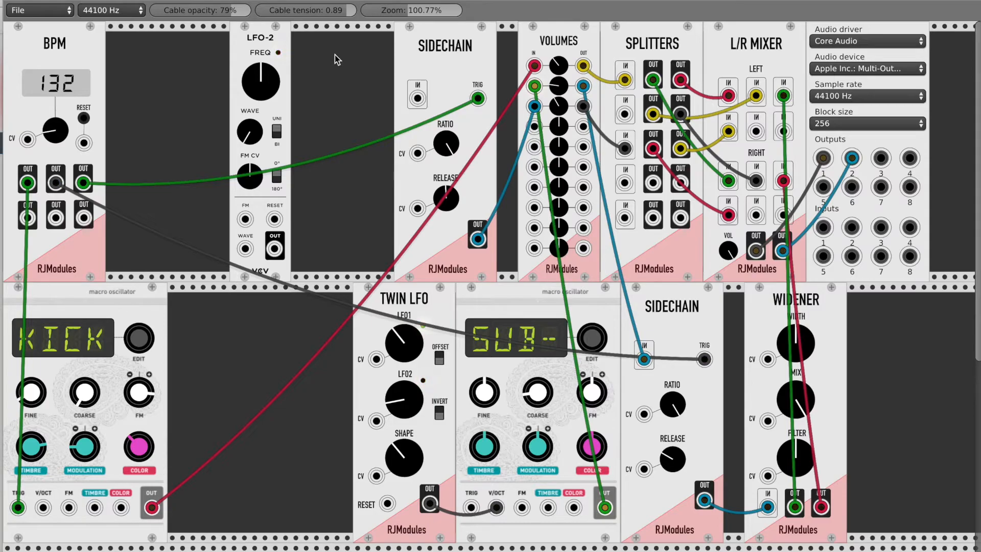
drag(280, 43, 157, 44)
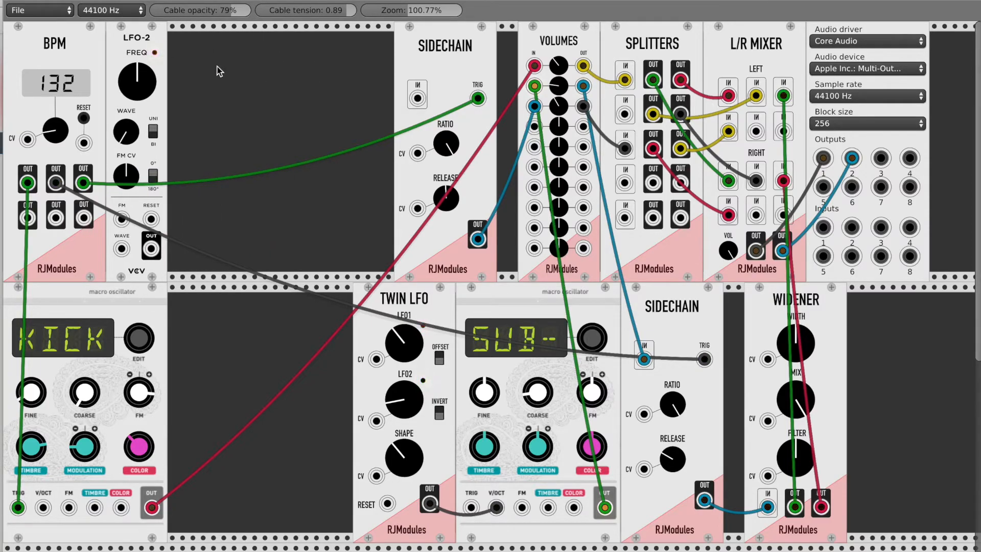
Step: Raise the Twin LFO's LFO1 rate and set the BPM module's tempo to 133
drag(404, 341, 404, 327)
mouse_move(62, 135)
mouse_down()
mouse_move(62, 106)
mouse_move(62, 121)
mouse_up()
Step: Add an RJModules [LIVE] Button module directly beside LFO-2
right_click(263, 338)
scroll(251, 377, down, 2)
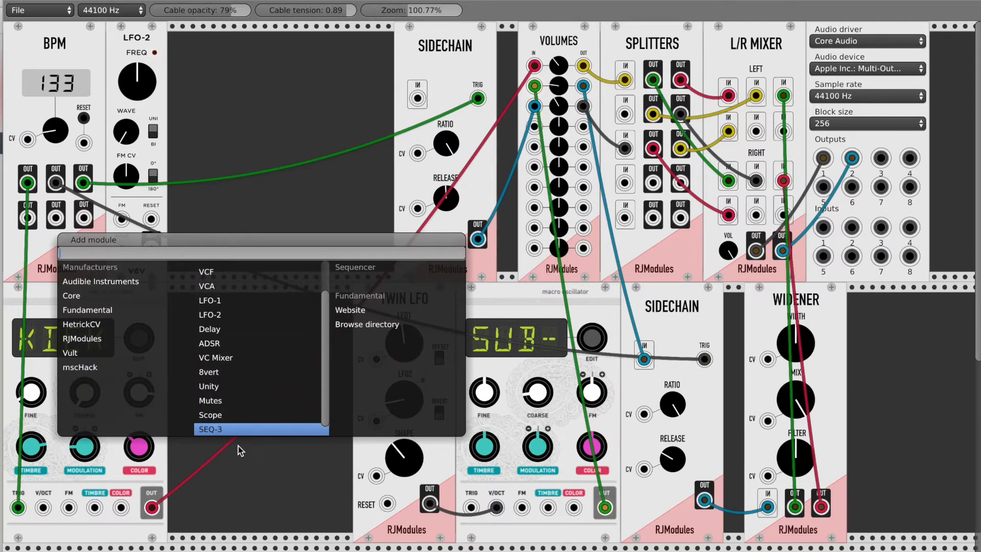
click(103, 339)
scroll(228, 343, up, 3)
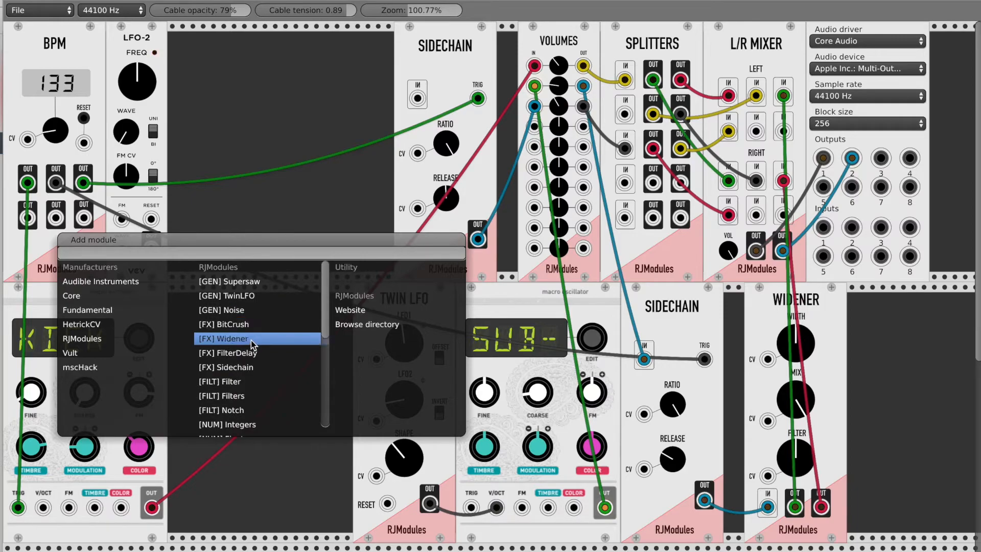
scroll(253, 360, down, 5)
scroll(254, 359, up, 5)
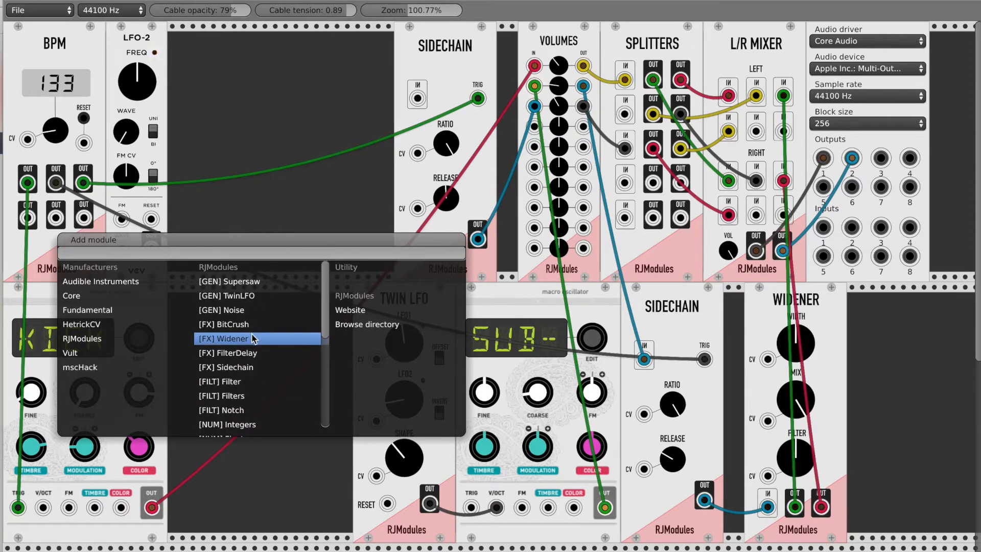
scroll(256, 404, down, 5)
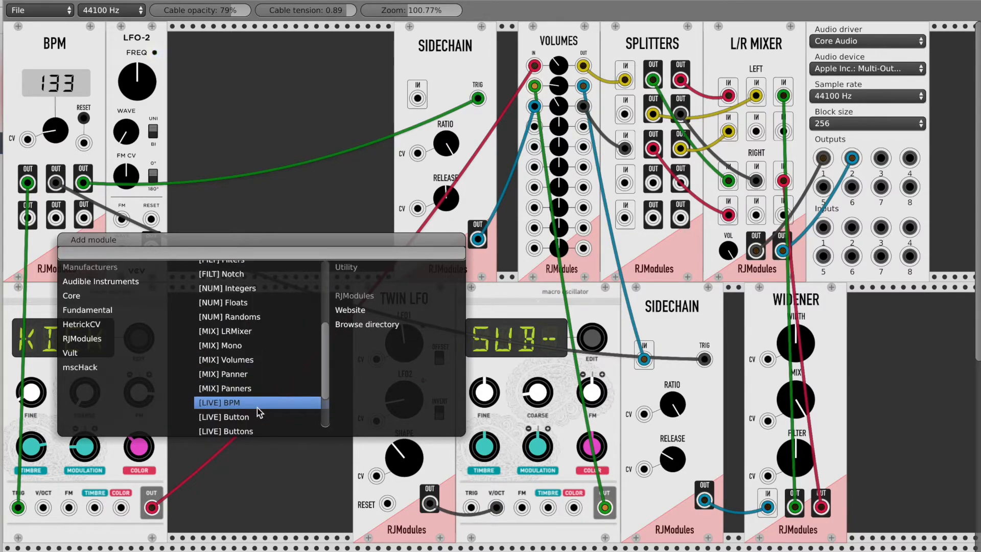
click(256, 417)
drag(257, 303, 229, 214)
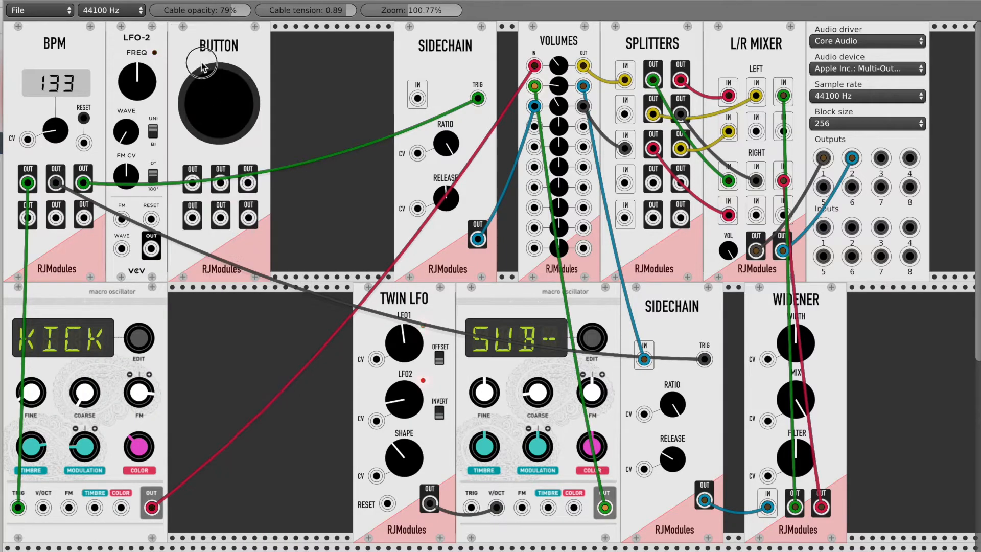
Step: Patch the Button's first output into the BPM reset input and trigger the Button repeatedly to restart the clock
drag(192, 183, 83, 143)
click(226, 111)
click(226, 111)
click(227, 111)
click(226, 112)
scroll(226, 112, down, 1)
Step: Patch the Button's third output into the Twin LFO's RESET input and trigger the Button several times
drag(248, 179, 387, 500)
click(236, 85)
click(236, 85)
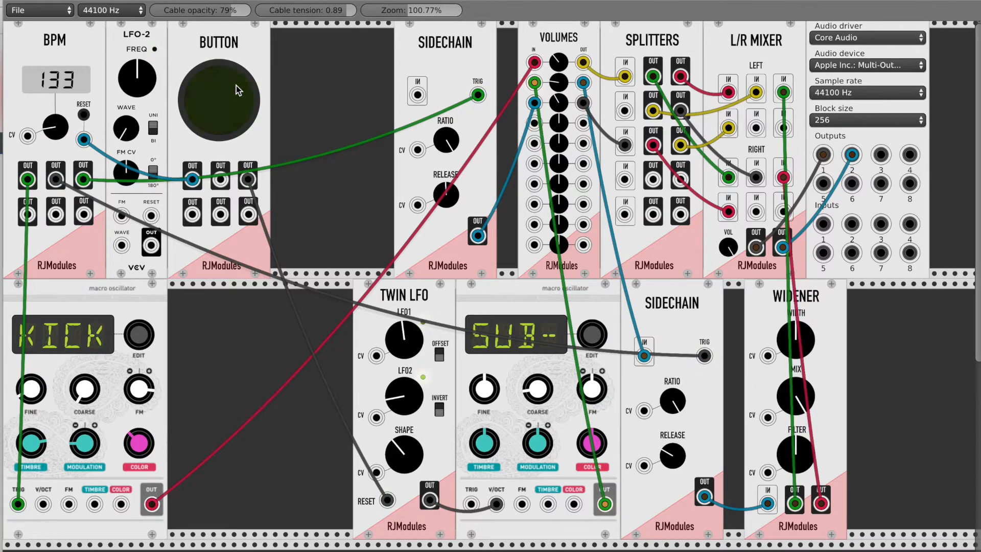
click(236, 86)
click(236, 86)
click(237, 85)
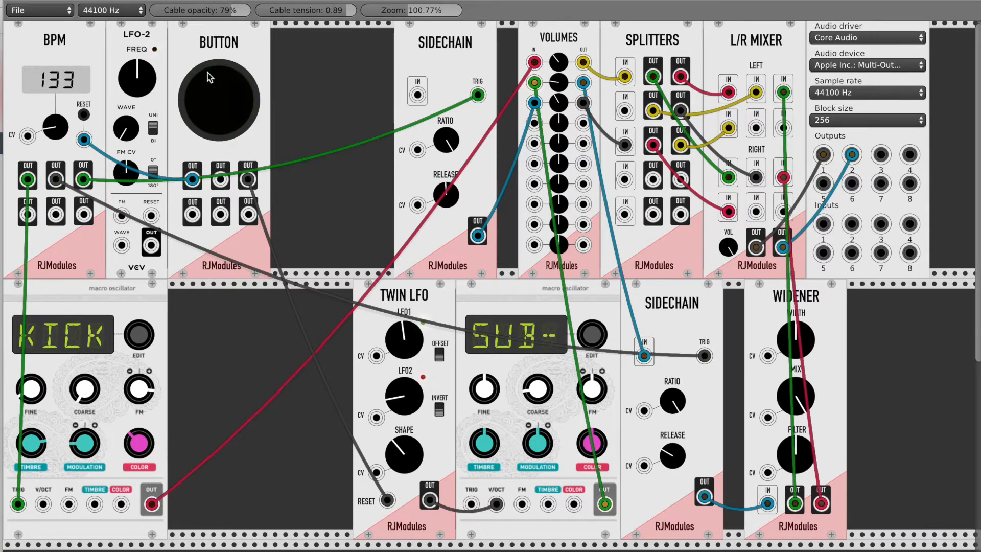
Step: Set the second macro oscillator's model to ZPKF and add a [GEN] Supersaw module beside the KICK oscillator
drag(591, 337, 591, 296)
right_click(253, 350)
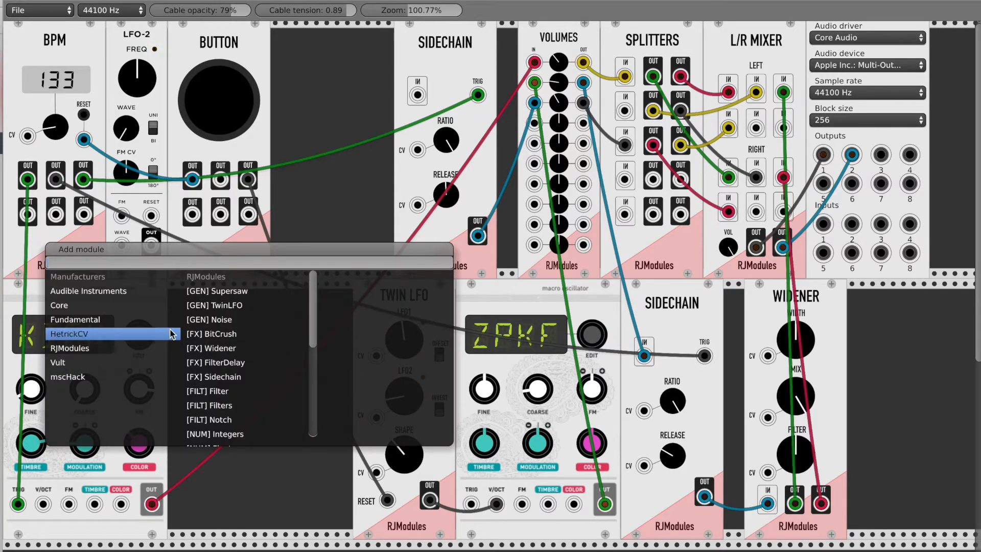
click(217, 290)
Step: Move the Widener away from the sub's Sidechain, and duplicate that Sidechain into the empty row below
drag(841, 312, 971, 307)
key(ctrl+d)
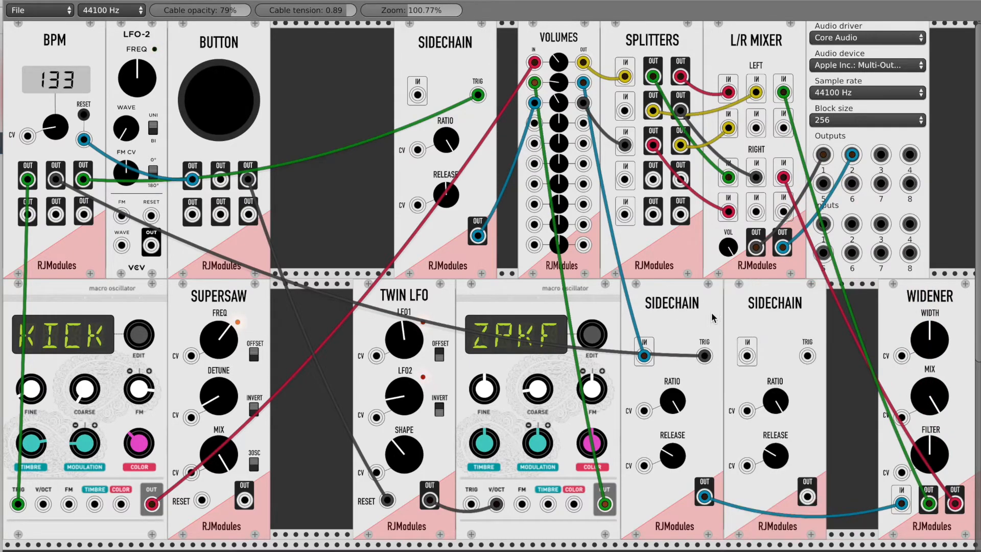
drag(799, 304, 313, 342)
Step: Shift the macro oscillator and its Sidechain against the Widener and the Twin LFO beyond it, and place the Sidechain copy beside the Supersaw
scroll(313, 342, down, 6)
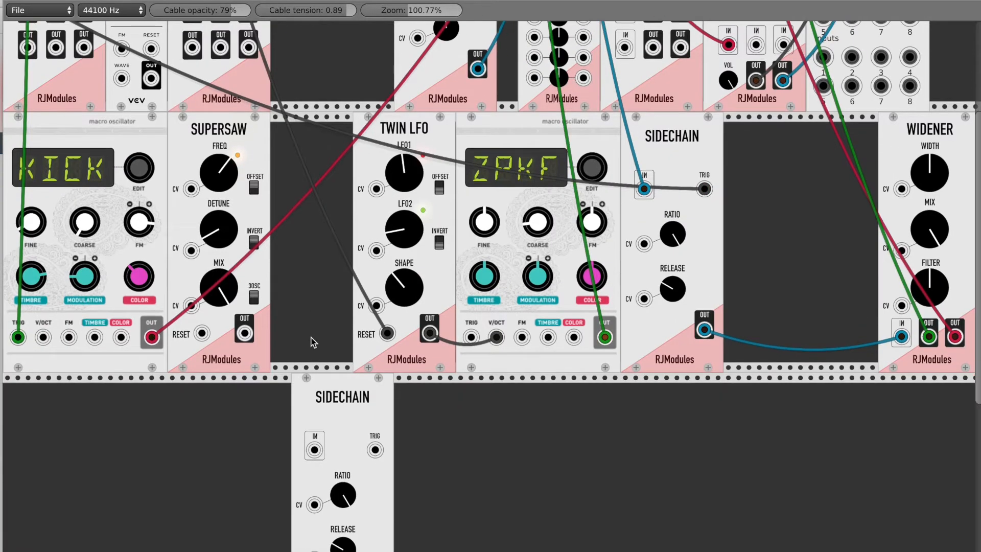
scroll(313, 342, down, 3)
scroll(671, 201, up, 1)
drag(671, 198, 825, 194)
drag(582, 77, 877, 82)
key(Delete)
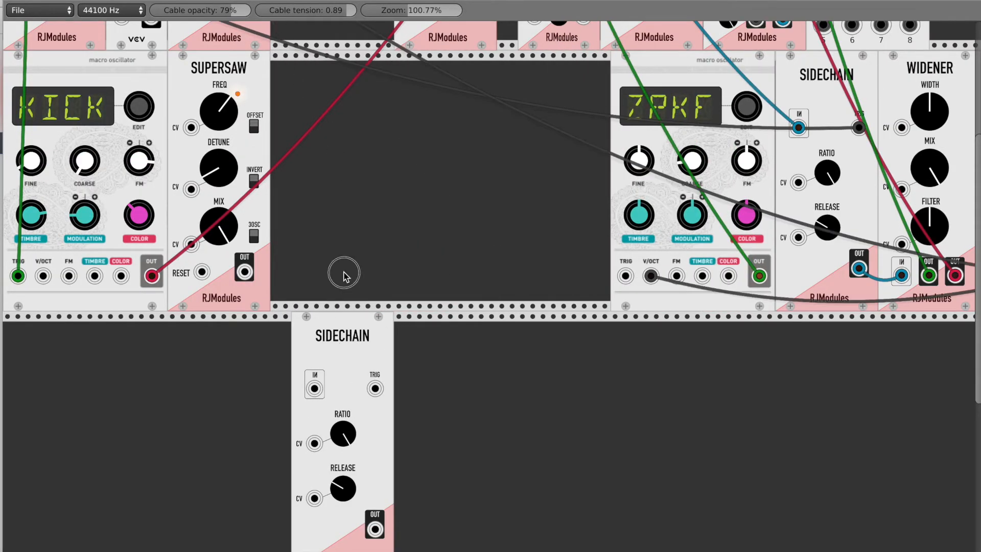
drag(342, 414, 321, 152)
scroll(330, 199, up, 8)
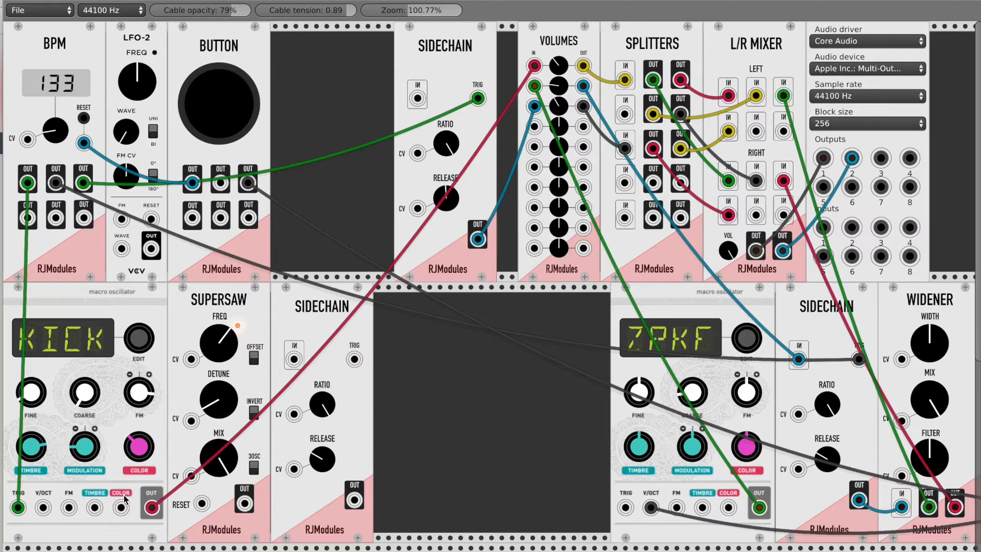
Step: Adjust the KICK oscillator's timbre, set the second macro oscillator's model to VOSM and move it closer to the Sidechain copy
drag(41, 449, 42, 452)
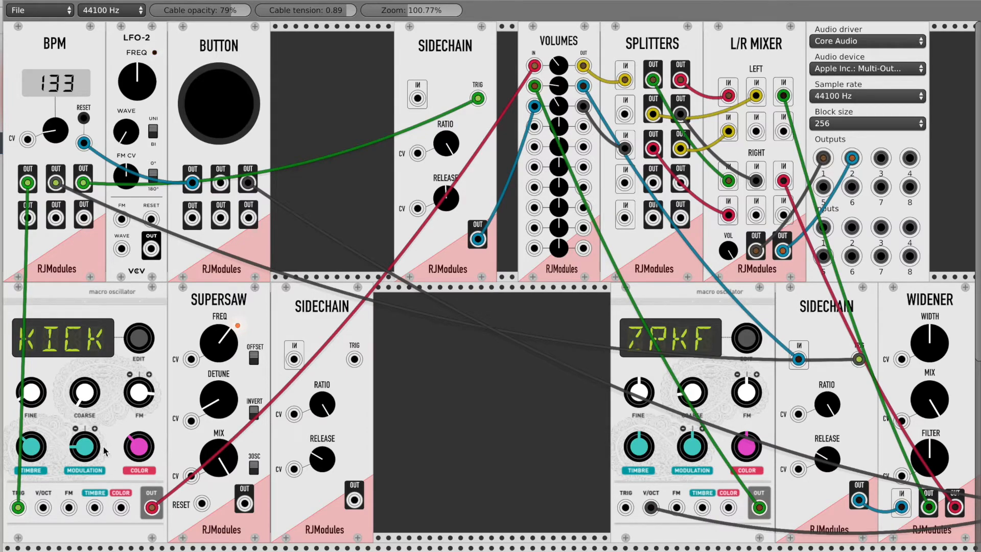
drag(745, 337, 743, 336)
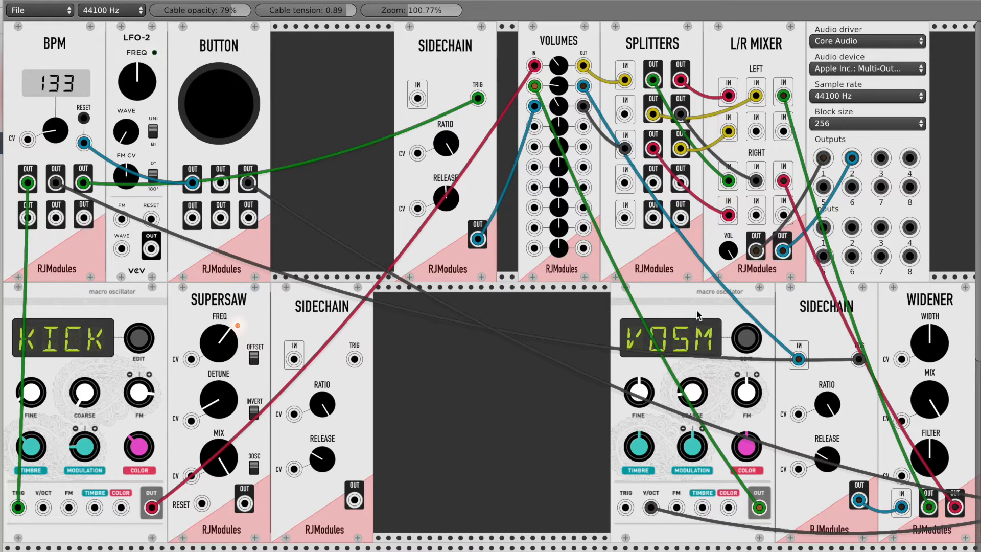
drag(699, 315, 582, 320)
Step: Patch LFO-2's output into the VOSM oscillator's COLOR CV input, and adjust the color amount and LFO-2's frequency and wave
click(635, 446)
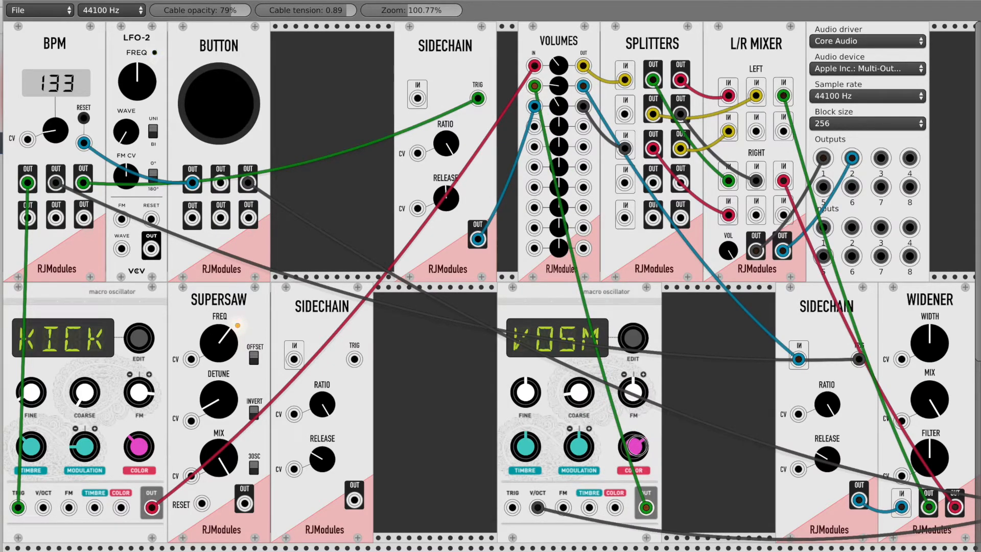
drag(151, 248, 615, 415)
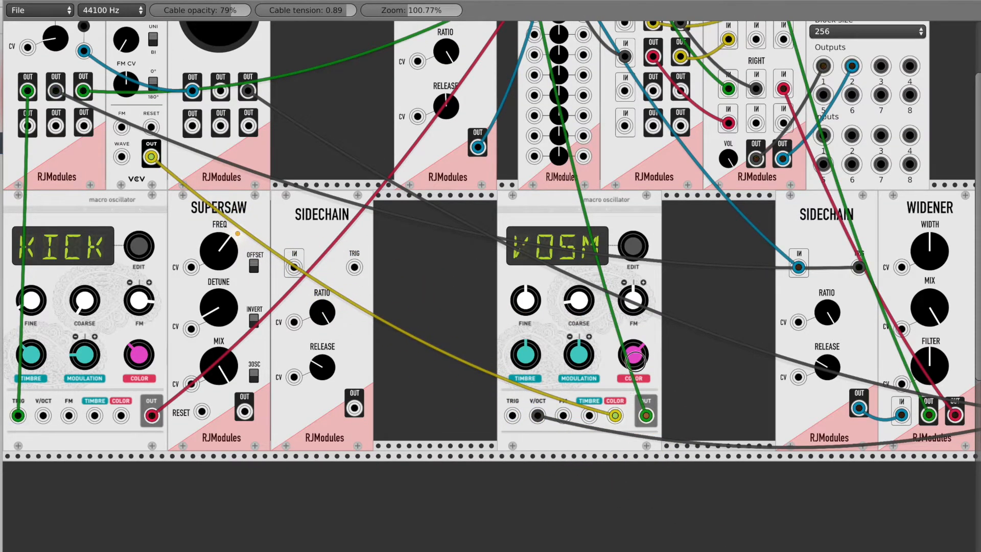
scroll(444, 306, up, 3)
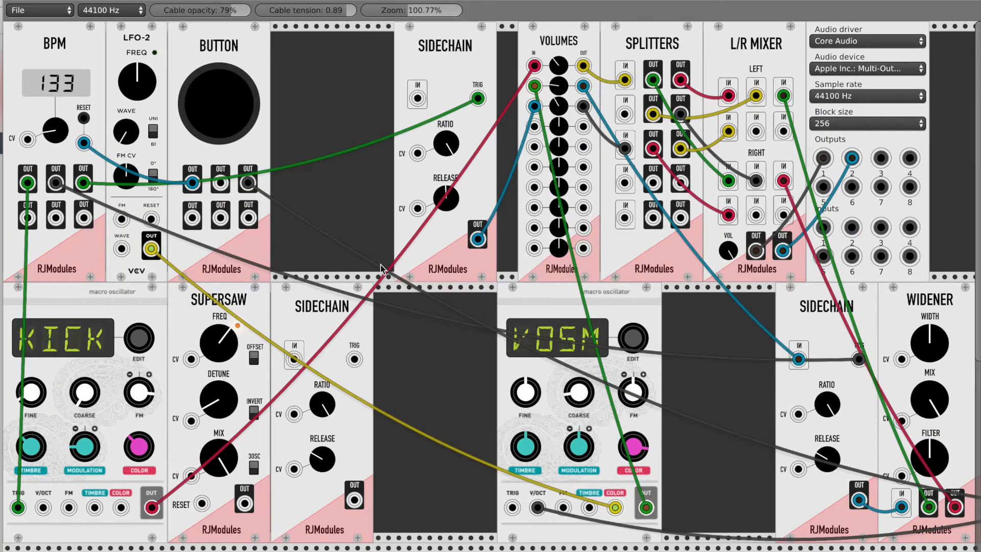
drag(128, 87, 128, 88)
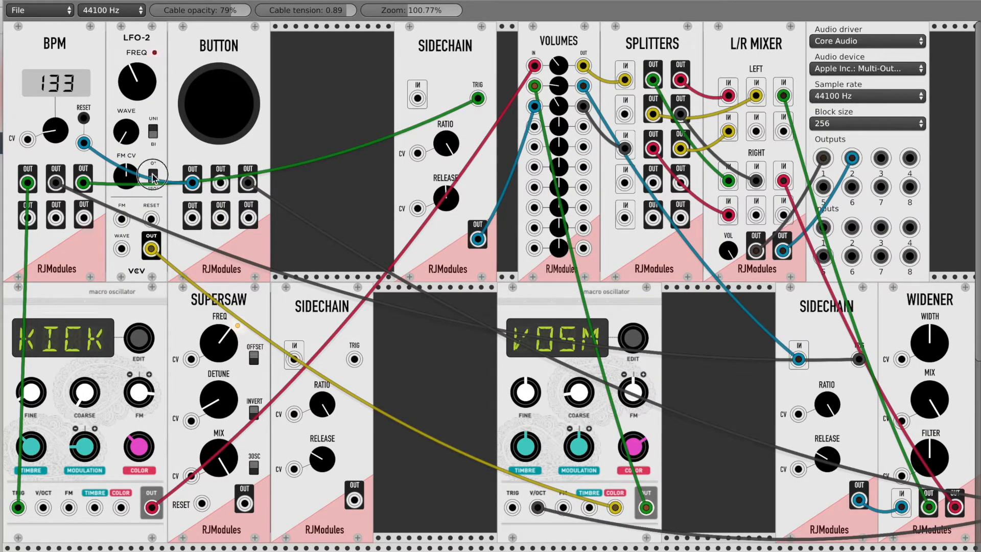
drag(135, 148, 136, 149)
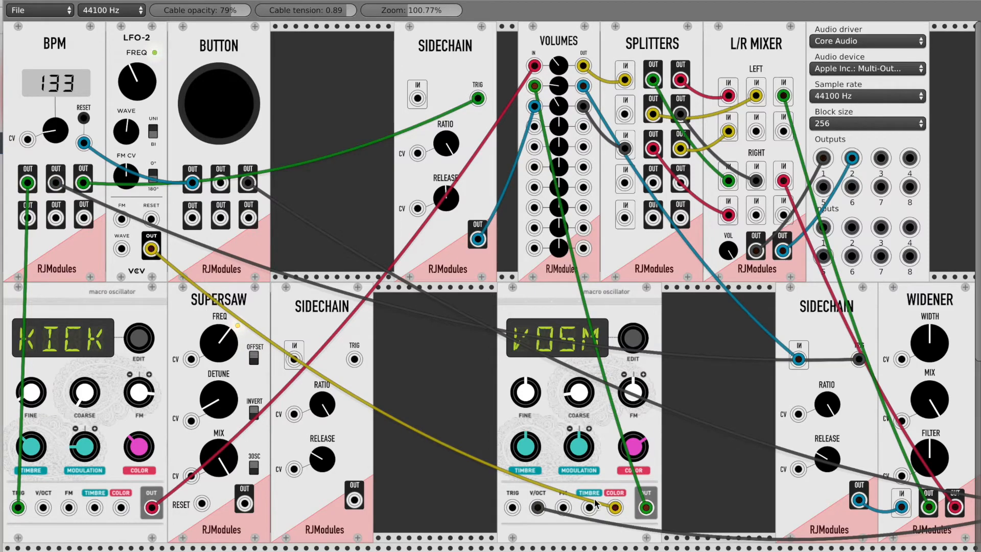
Step: Route the VOSM oscillator through the Sidechain copy into the second Volumes channel, triggered from the middle second-row BPM output
drag(536, 92, 294, 359)
drag(354, 500, 535, 85)
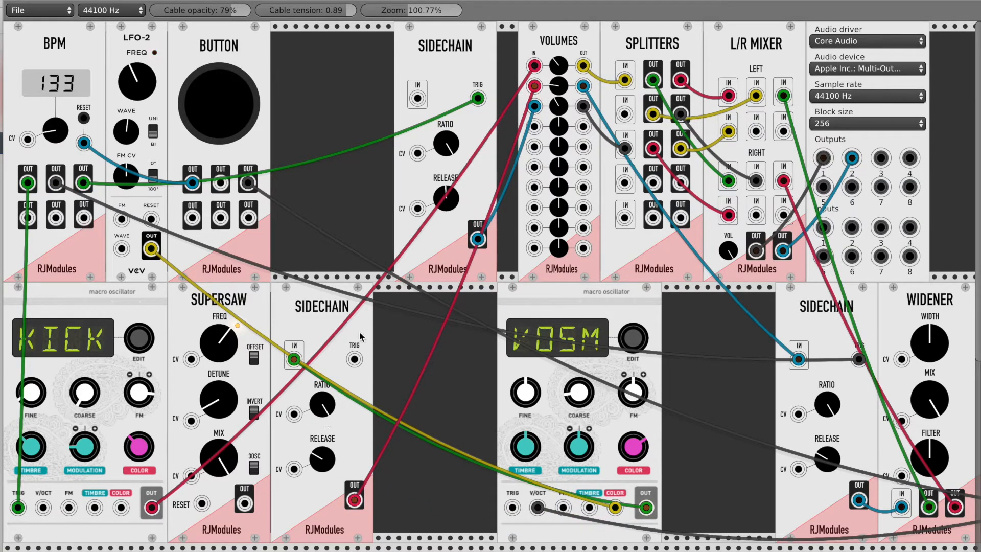
drag(56, 217, 354, 360)
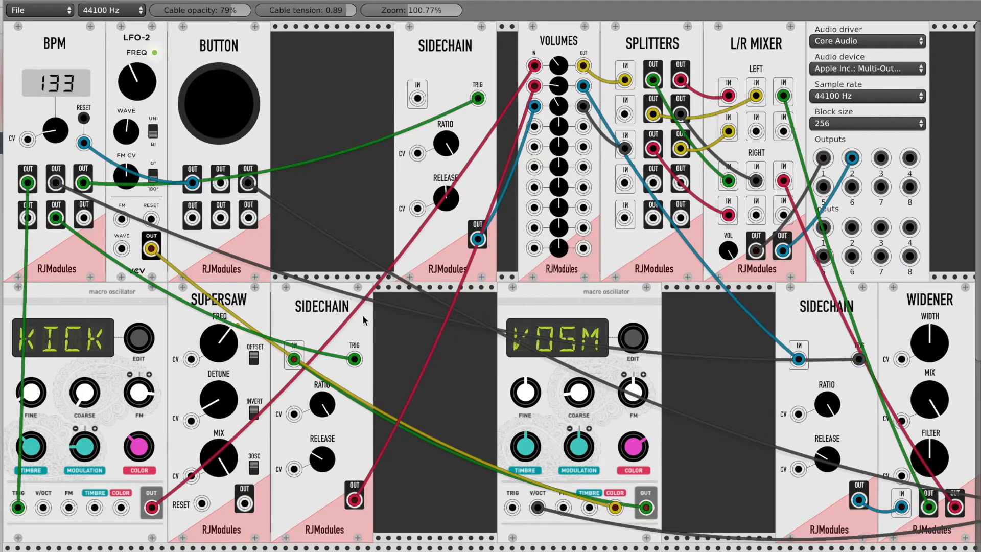
Step: Duplicate the Sidechain and route the Supersaw through it, the fourth Volumes channel and the fourth Splitters row into the L/R Mixer's second rows
key(ctrl+d)
drag(244, 504, 397, 359)
drag(460, 501, 624, 182)
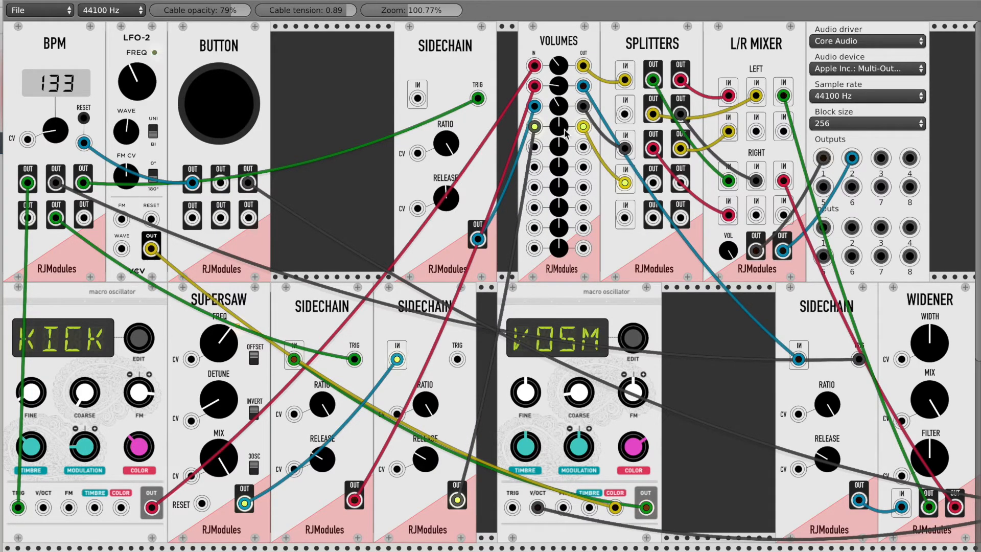
drag(681, 182, 755, 131)
drag(653, 183, 756, 215)
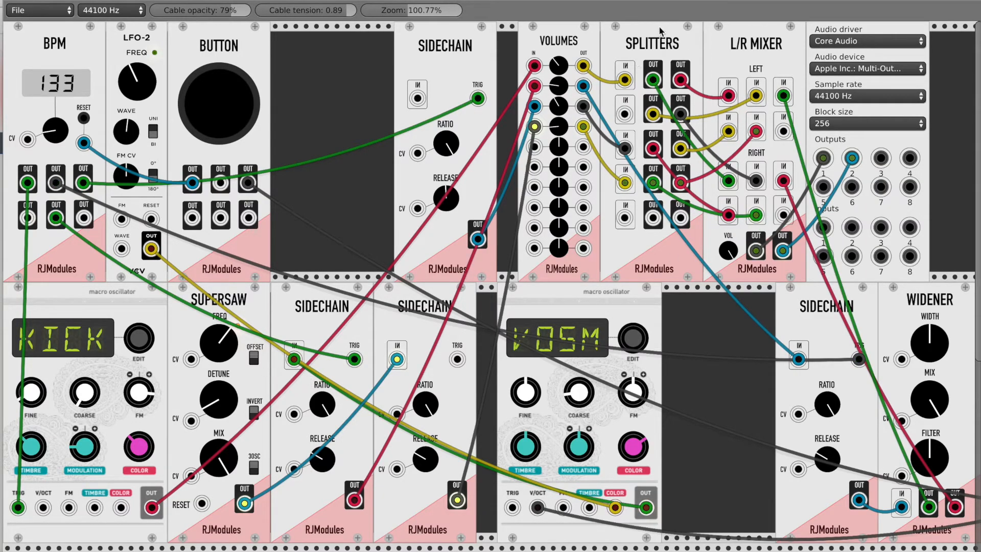
Step: Adjust the Supersaw's frequency and detune, and lower the fourth Volumes channel
drag(216, 344, 216, 347)
drag(219, 392, 243, 383)
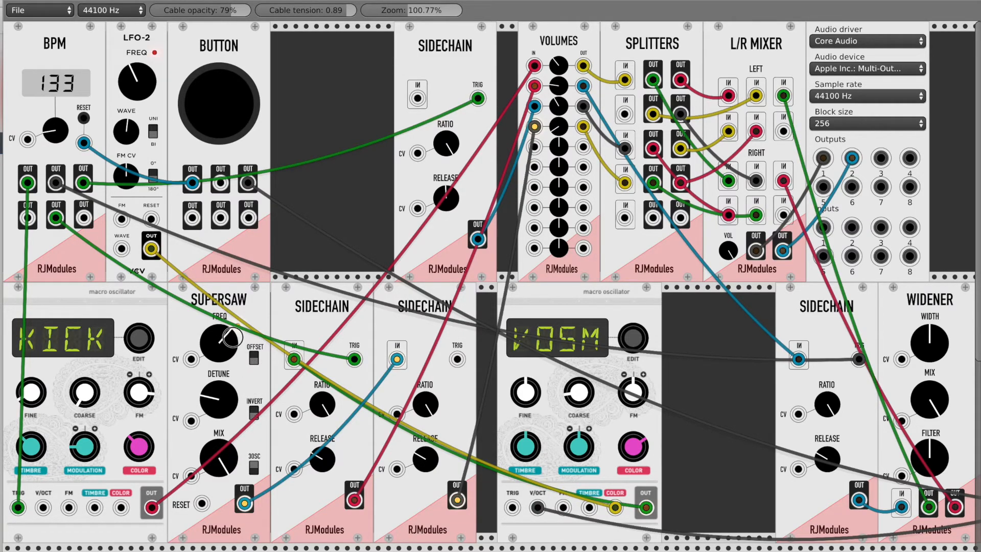
drag(231, 337, 231, 332)
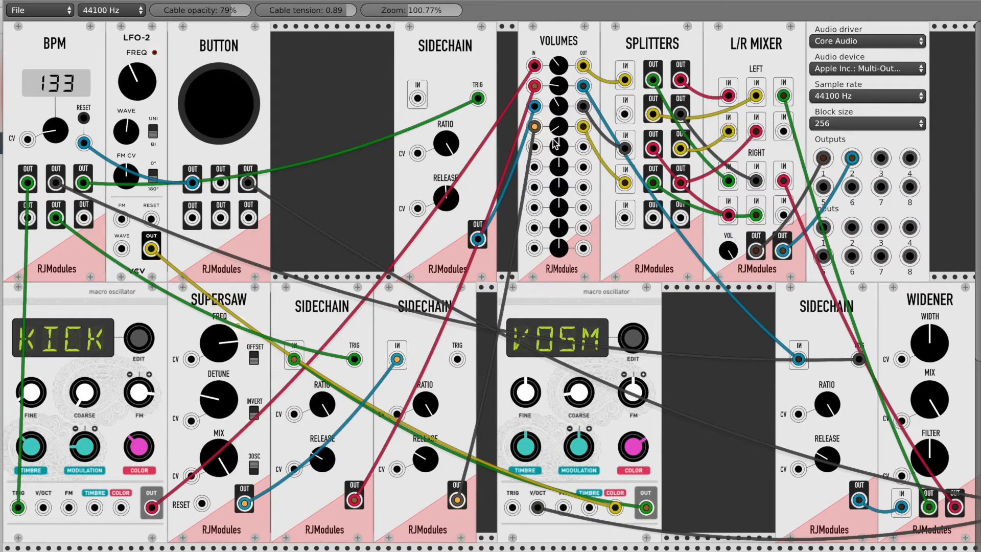
drag(556, 129, 555, 127)
drag(221, 346, 222, 355)
Step: Trigger the Button twice to reset the clock, and delete the Supersaw module
click(234, 112)
click(234, 111)
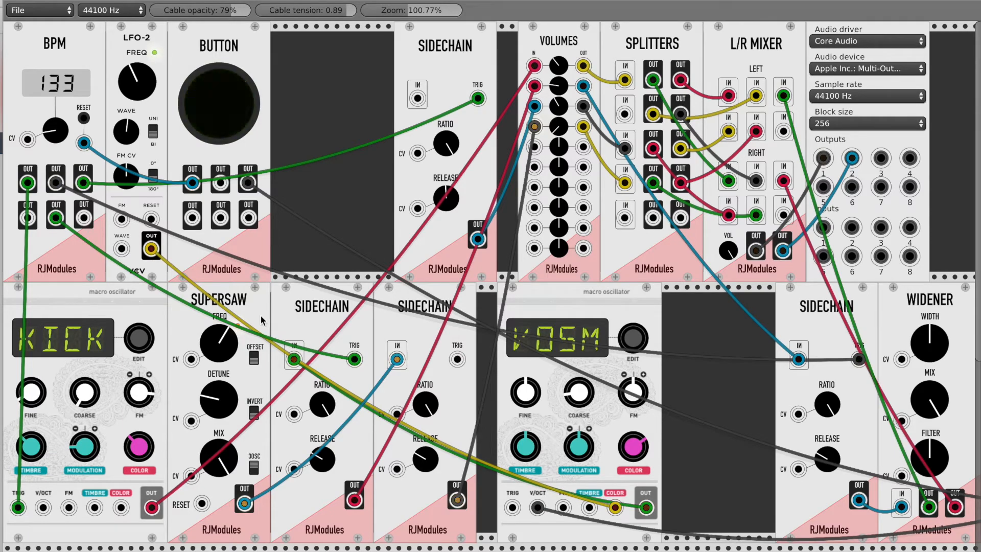
key(Delete)
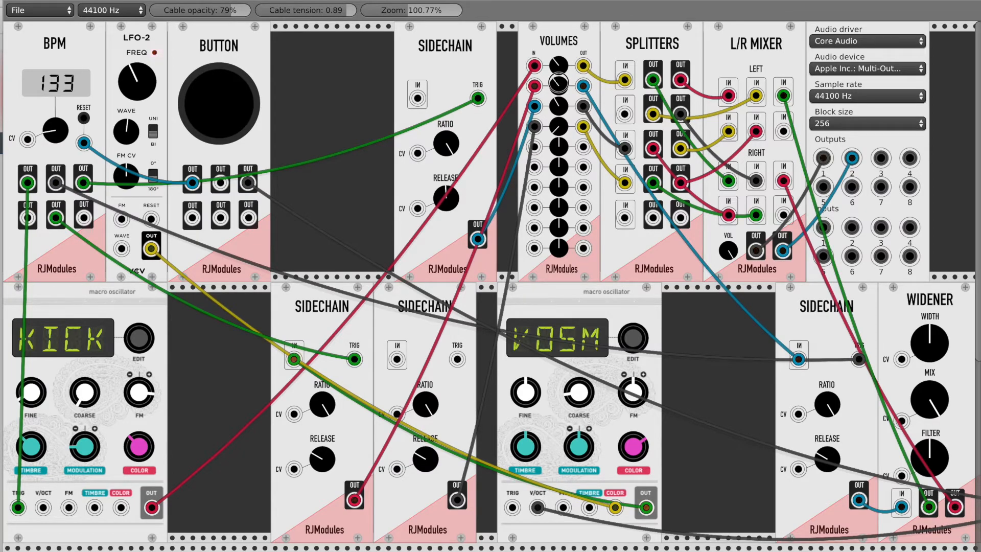
Step: Raise the second Volumes channel and switch the VOSM oscillator's model to VOWL
drag(559, 84, 559, 77)
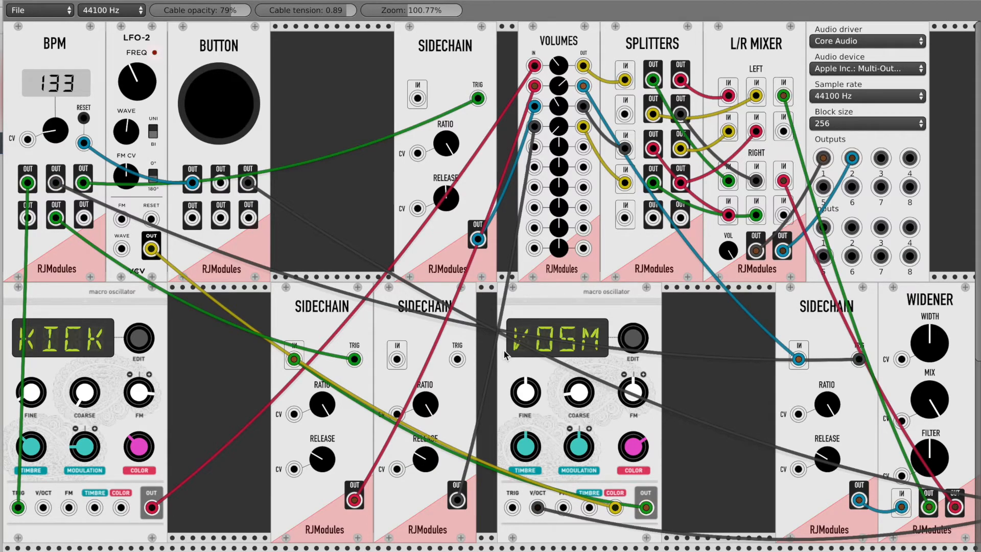
click(633, 340)
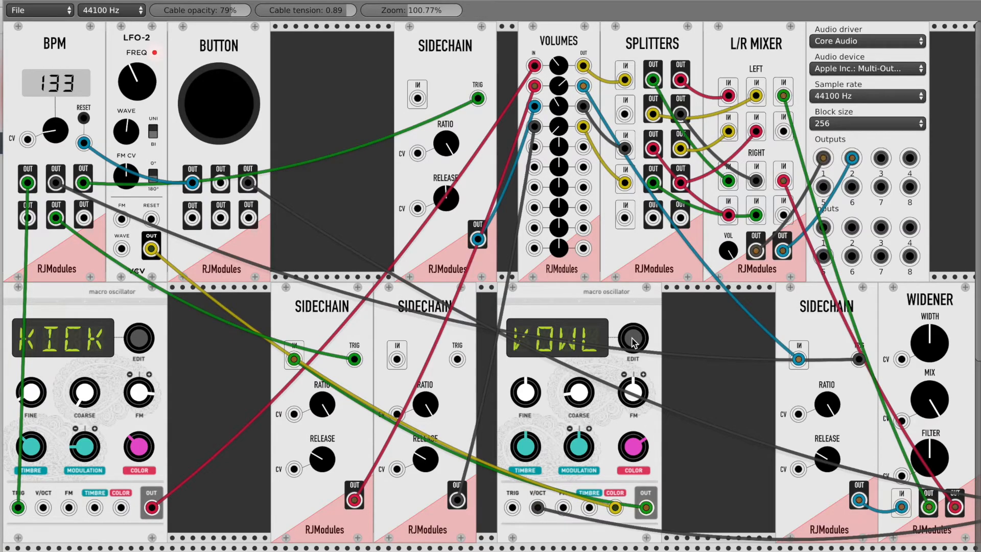
Step: Shift the two lower-row Sidechains and the VOWL macro oscillator left so they sit directly beside the KICK oscillator
drag(290, 305, 186, 306)
drag(433, 307, 334, 305)
drag(630, 302, 399, 305)
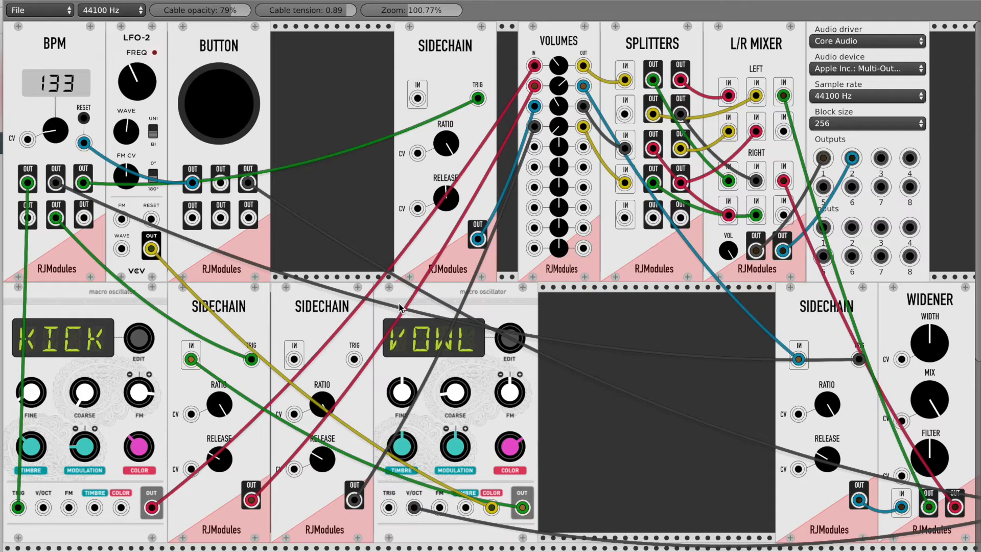
Step: Add an RJModules Panner to the lower row, directly right of the VOWL oscillator
right_click(591, 311)
scroll(593, 329, down, 3)
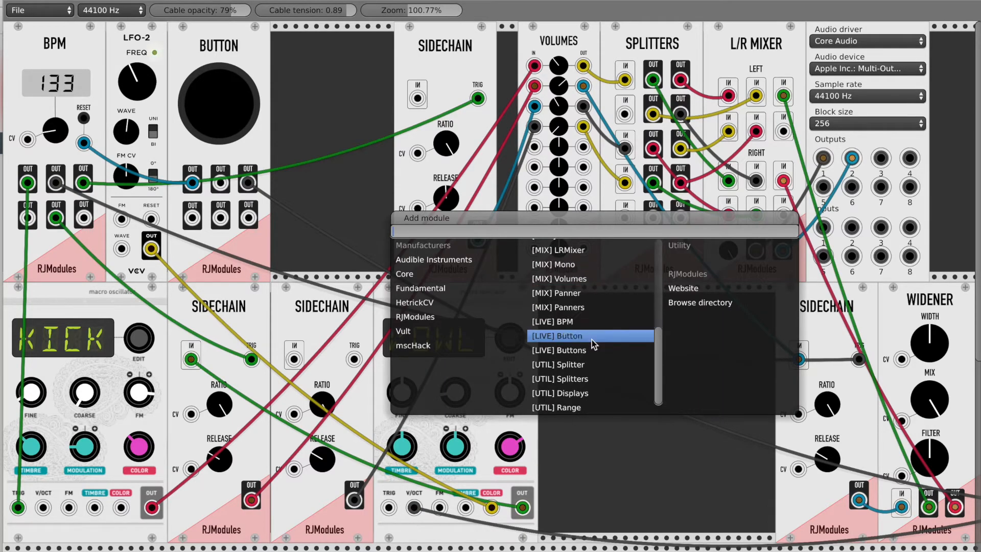
click(581, 297)
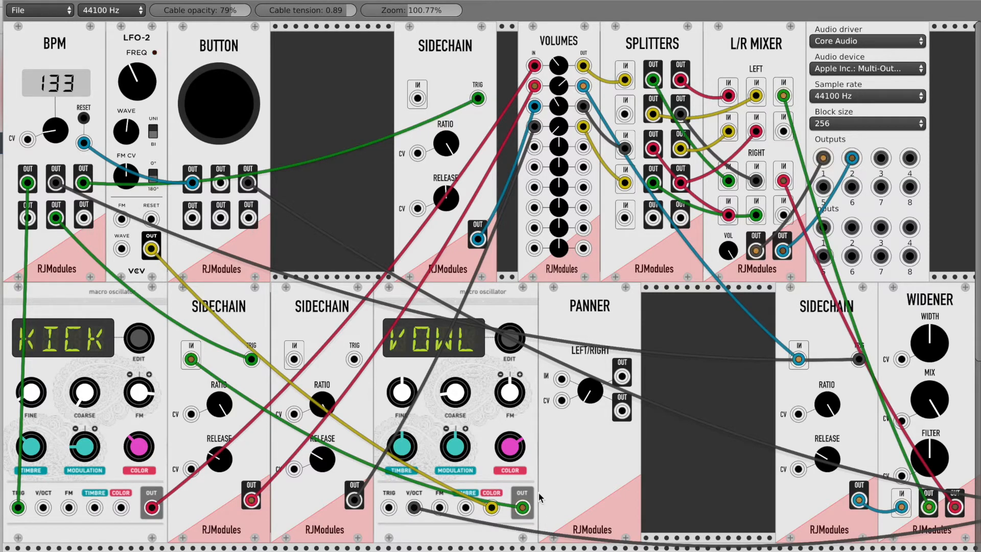
drag(518, 512, 191, 359)
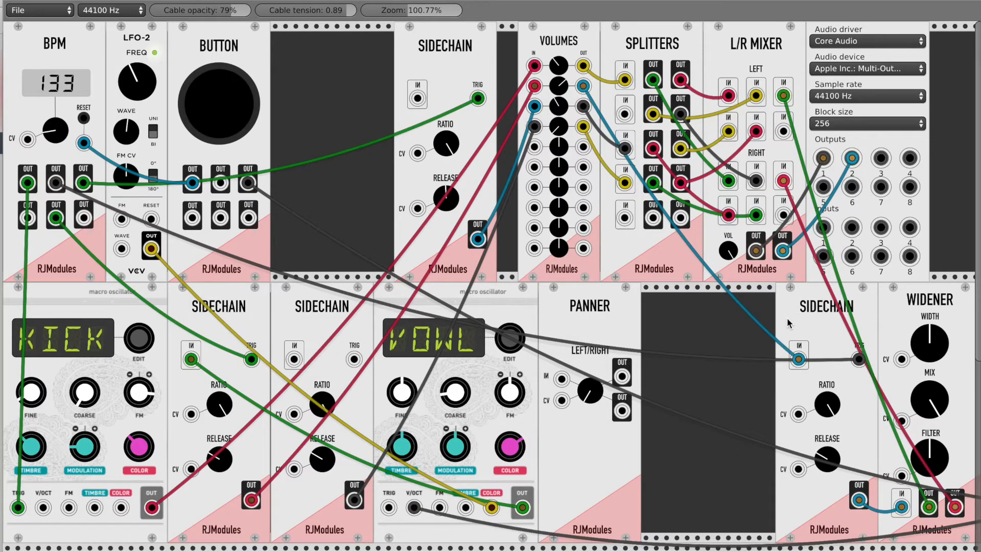
Step: Reroute the second Volumes output from the Sidechain through the Panner into the L/R Mixer's free left and right inputs, and adjust the panning
drag(798, 359, 625, 372)
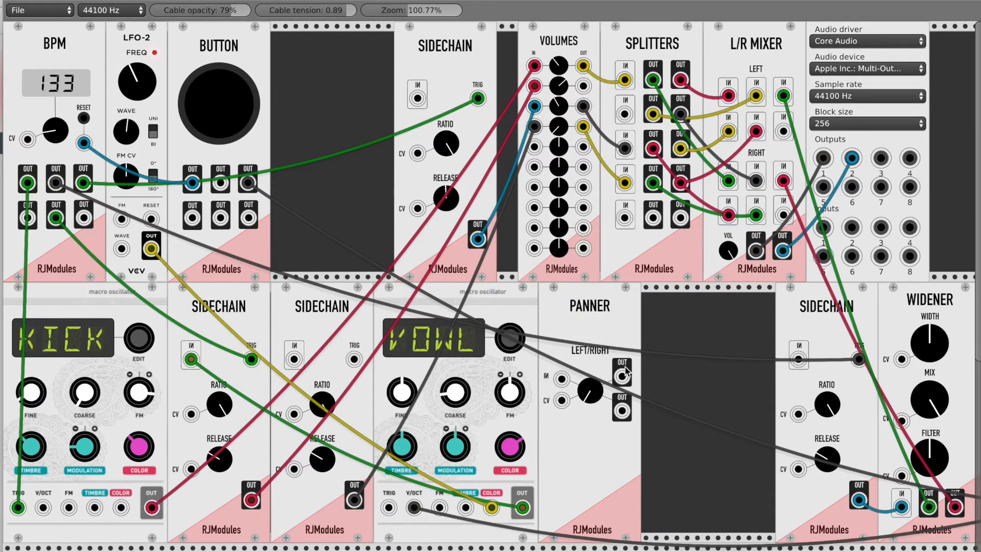
drag(566, 379, 583, 86)
drag(622, 376, 784, 132)
drag(621, 412, 784, 215)
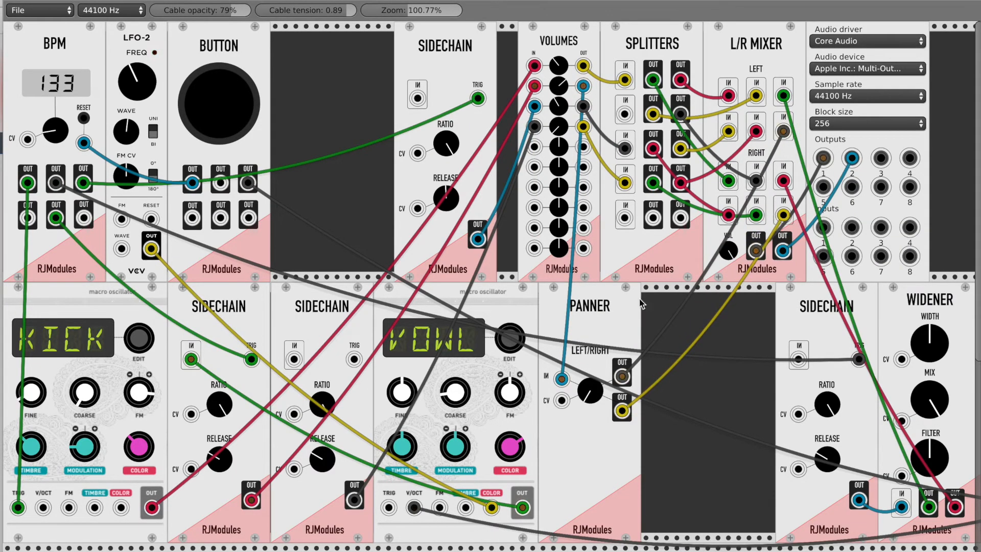
drag(591, 397, 591, 389)
Step: Add a Fundamental LFO-2 beside the Button and patch its output into the Panner's CV input
right_click(307, 77)
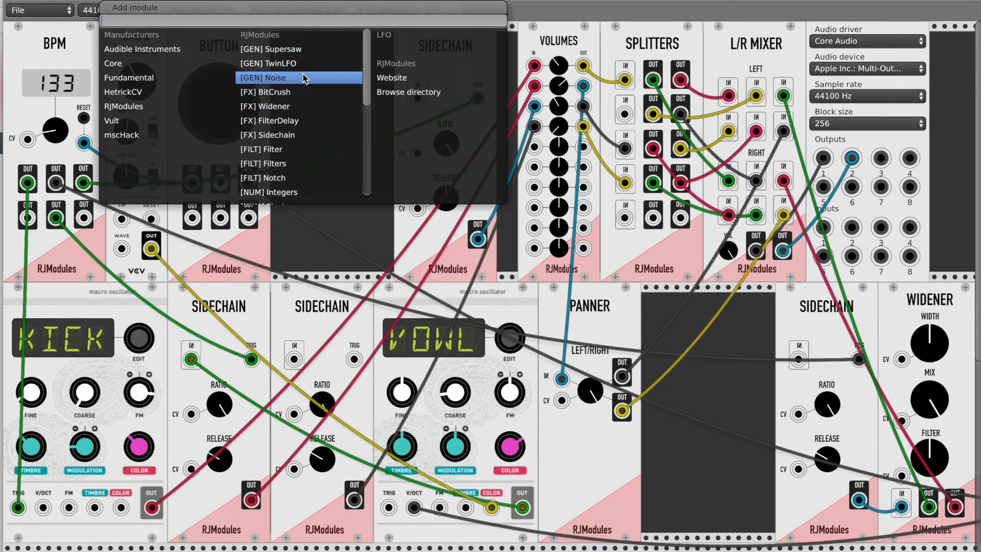
click(129, 77)
click(276, 121)
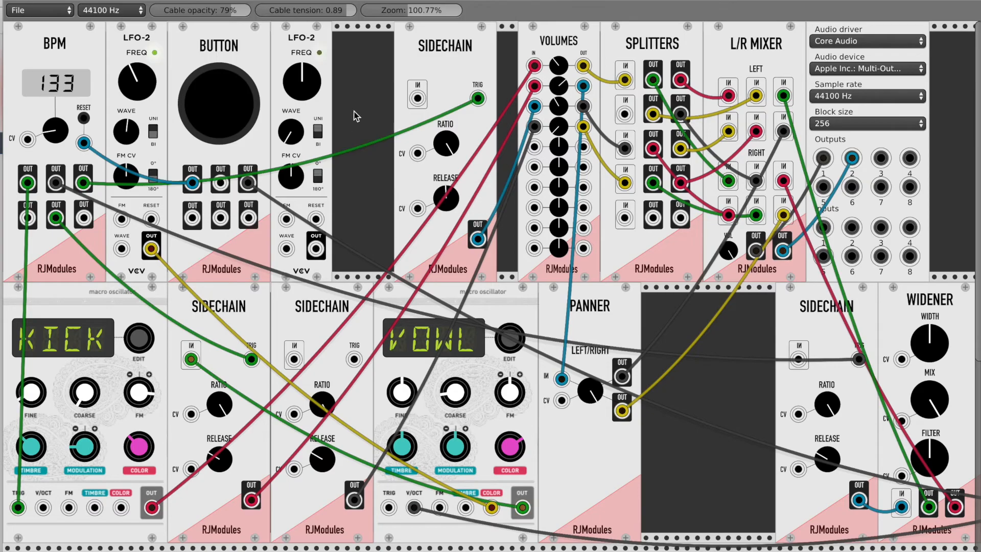
drag(317, 244, 561, 400)
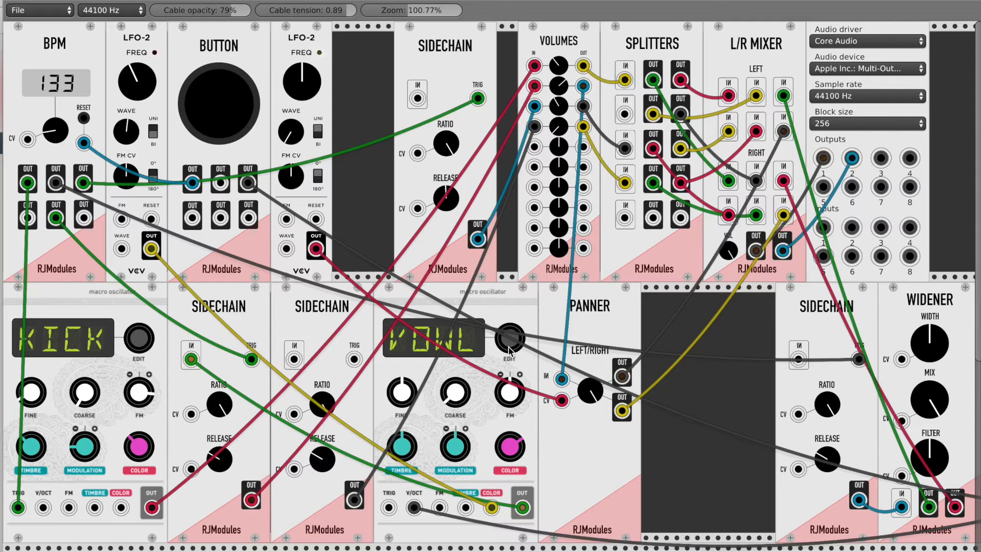
Step: Switch the VOWL oscillator's model to WTFM
drag(509, 346, 509, 347)
mouse_move(509, 349)
mouse_down()
mouse_move(509, 329)
mouse_move(510, 341)
mouse_up()
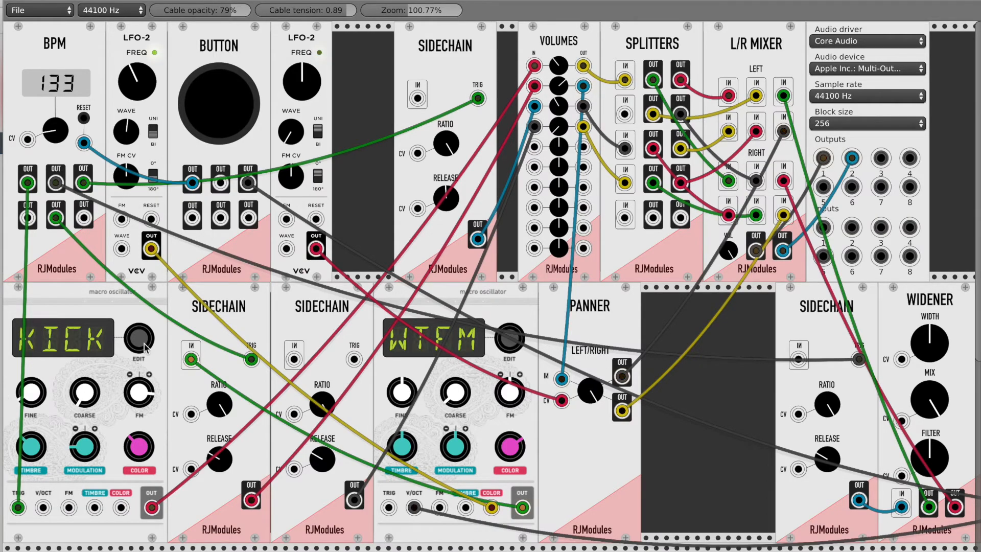
Step: Add an RJModules Filter to the lower row, directly right of the Panner
right_click(647, 309)
click(520, 310)
scroll(684, 329, down, 3)
scroll(685, 329, up, 3)
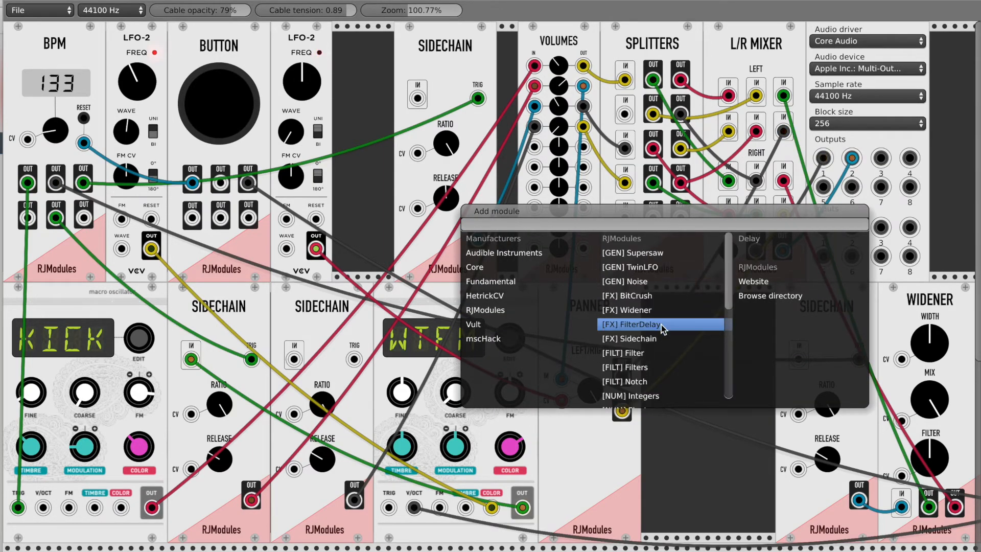
click(657, 352)
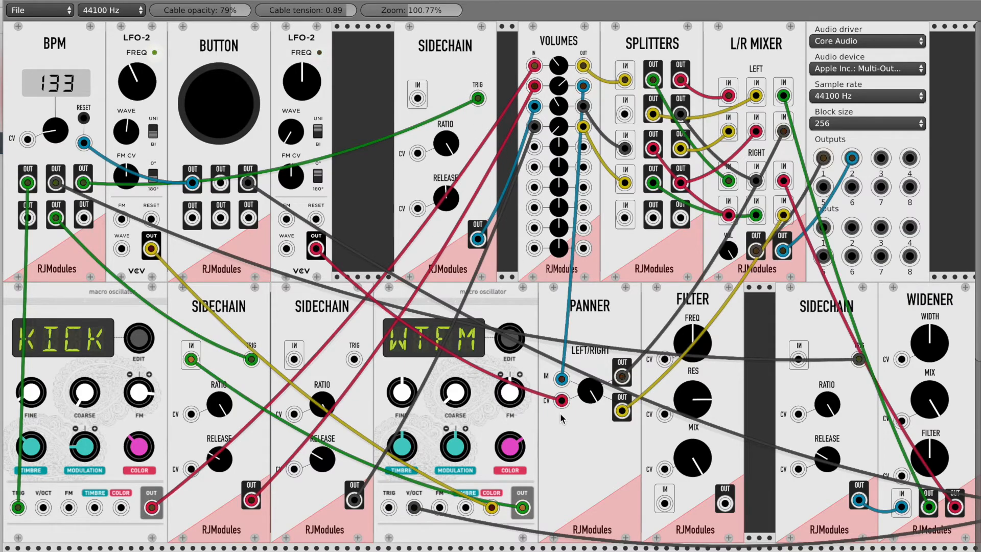
Step: Insert the Filter between the second Volumes output and the Panner input, and lower its frequency and resonance
drag(561, 378, 665, 503)
drag(725, 503, 562, 379)
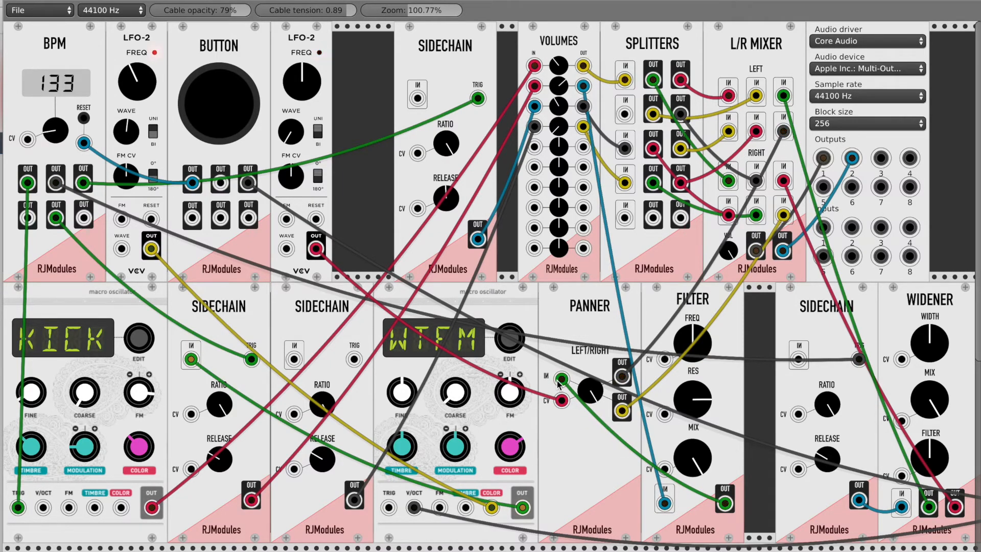
drag(700, 349, 694, 404)
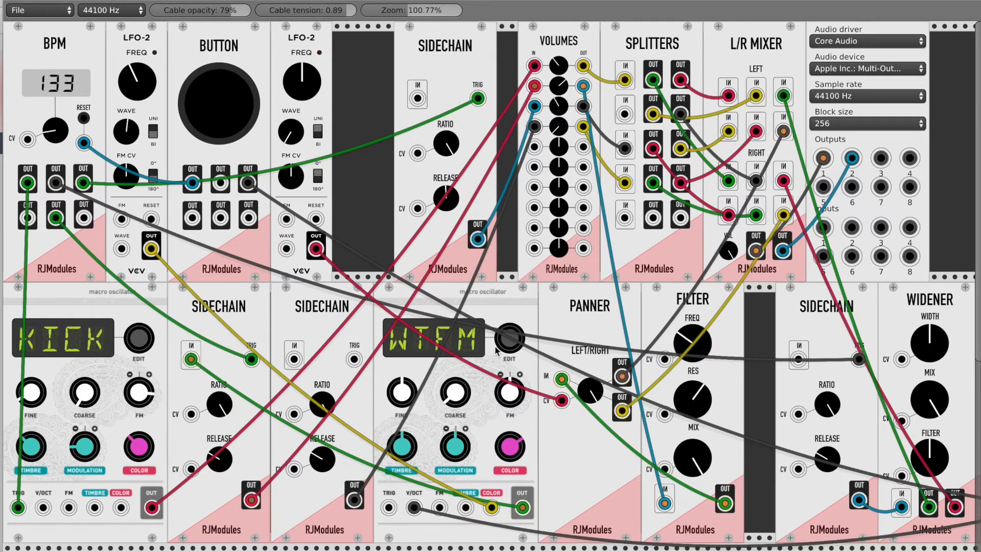
Step: Switch the WTFM oscillator's model to CYMB and delete the Sidechain directly to its left
drag(502, 341, 503, 340)
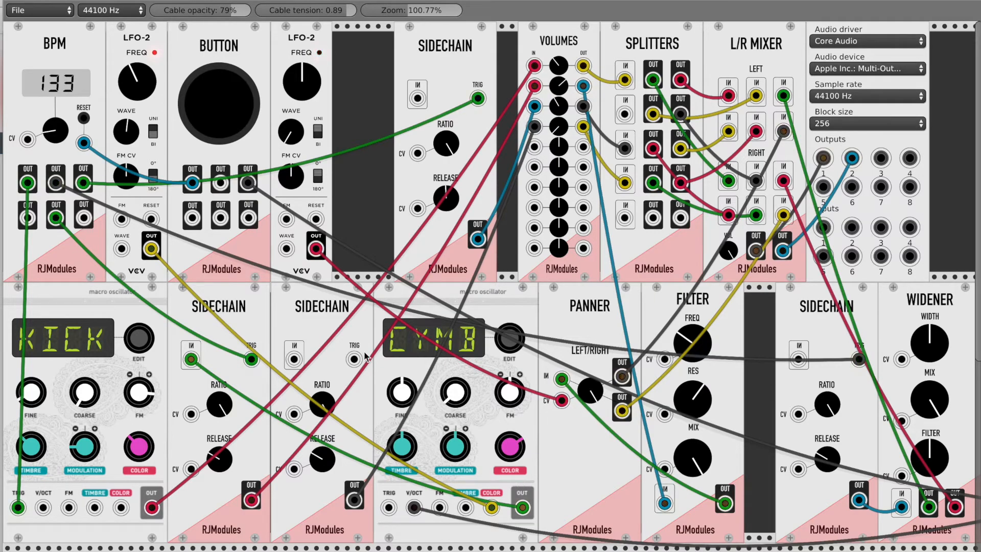
key(Delete)
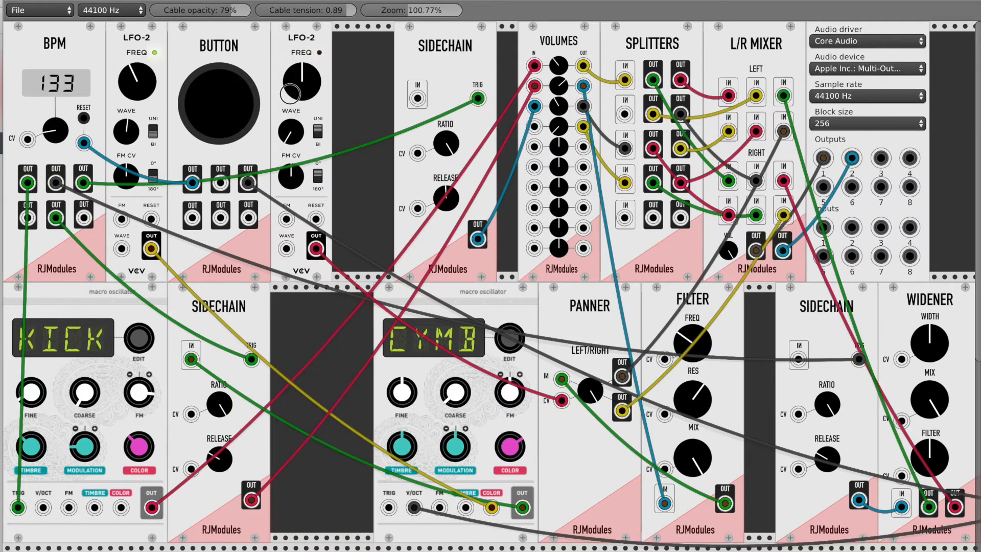
Step: Raise the second LFO-2's frequency slightly and switch the CYMB oscillator's model to WMAP
drag(290, 93, 310, 93)
drag(517, 352, 517, 352)
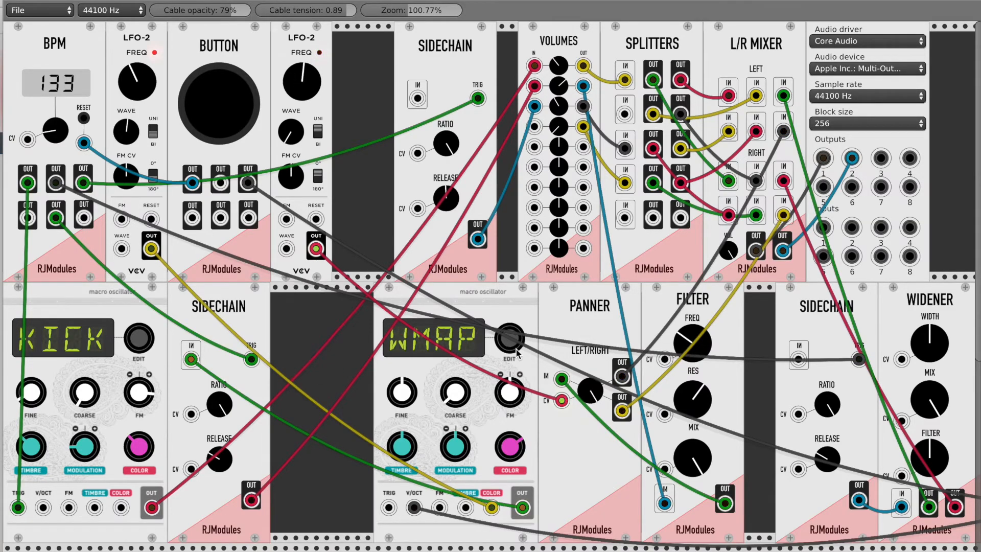
Step: Raise the first and third Volumes channels, sweep the Filter's frequency, and increase its resonance
drag(561, 101, 560, 93)
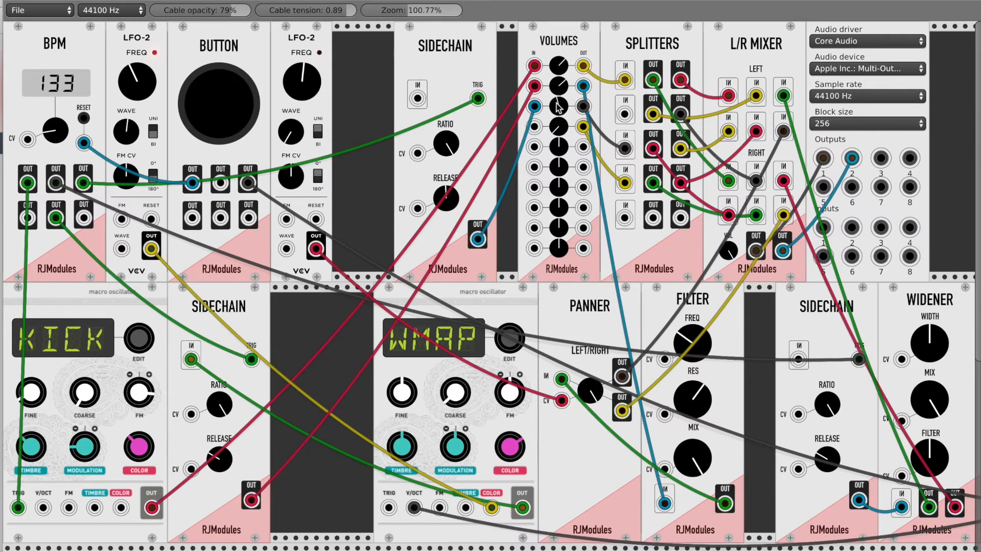
drag(560, 113, 562, 93)
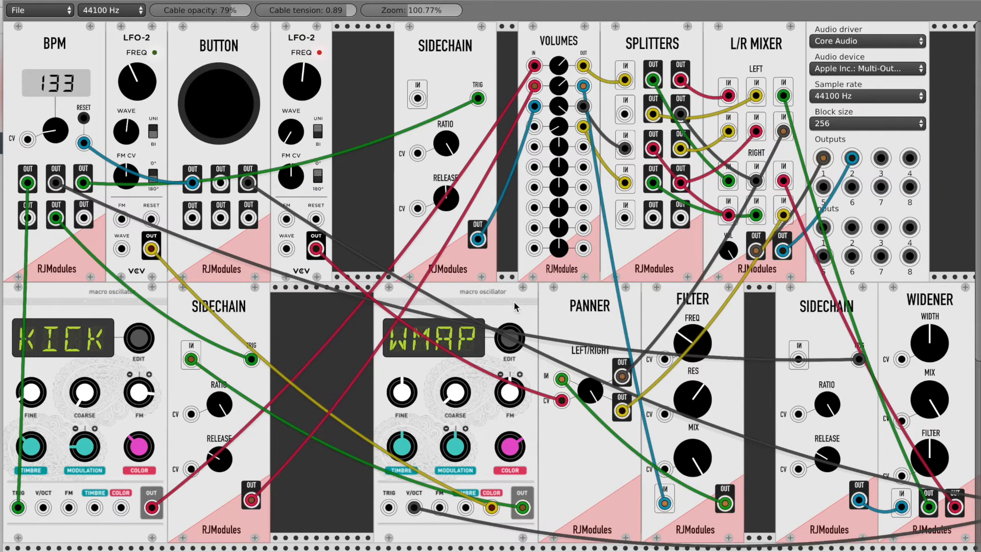
drag(691, 349, 691, 238)
drag(697, 409, 692, 337)
drag(694, 386, 698, 409)
drag(691, 352, 690, 343)
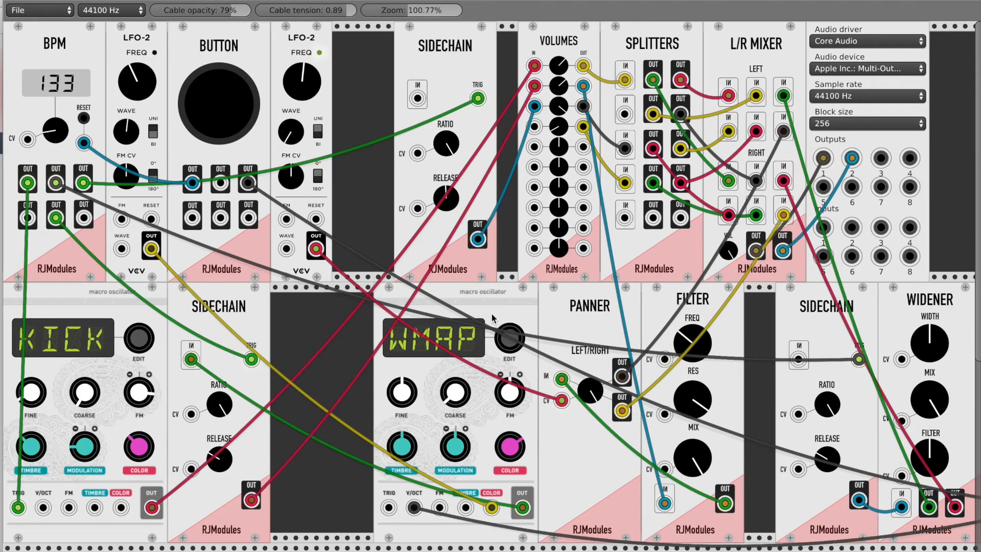
Step: Move the WMAP oscillator left against the Sidechain and trigger the Button once to reset the clock
drag(476, 299, 375, 301)
click(236, 116)
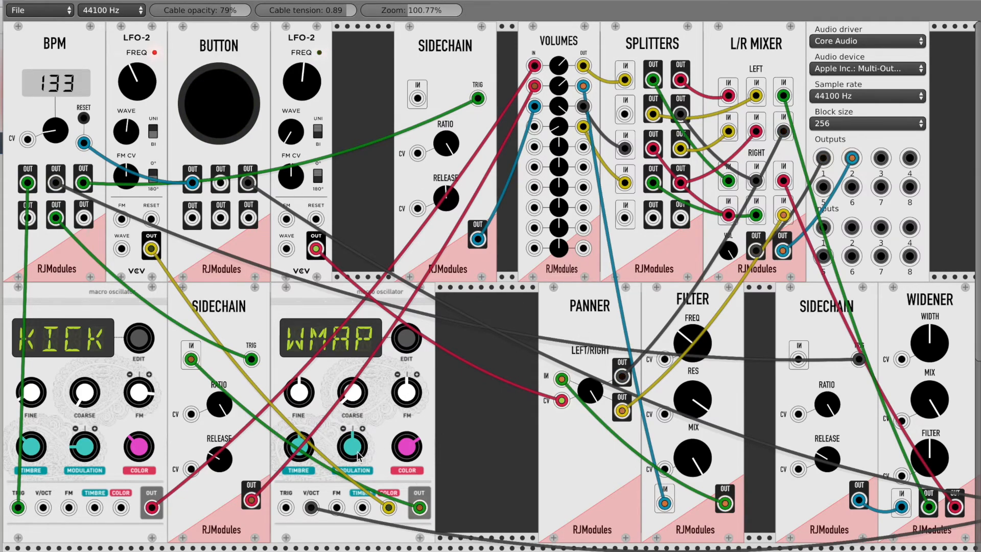
Step: Raise the WMAP oscillator's FM amount and switch its model to WLIN
drag(403, 394, 403, 304)
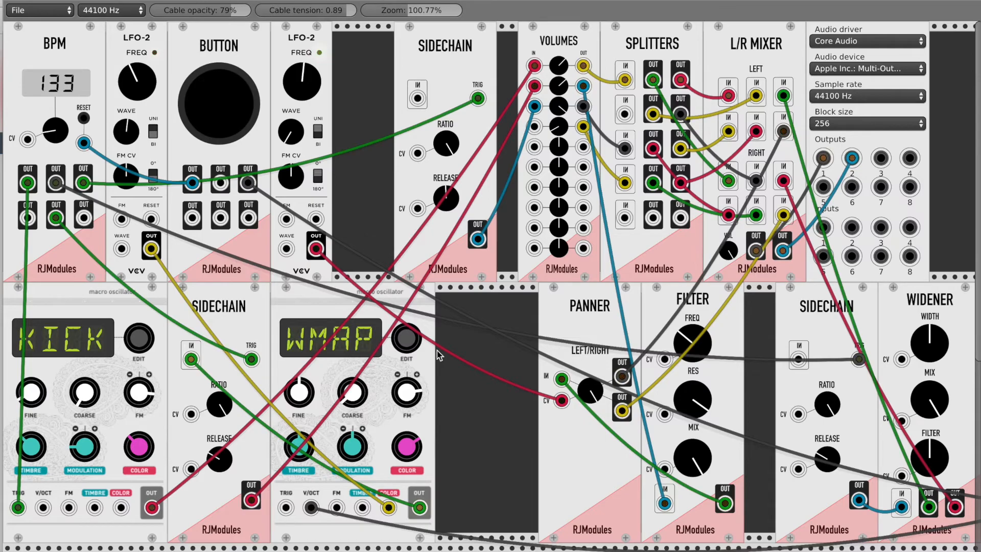
drag(404, 341, 404, 329)
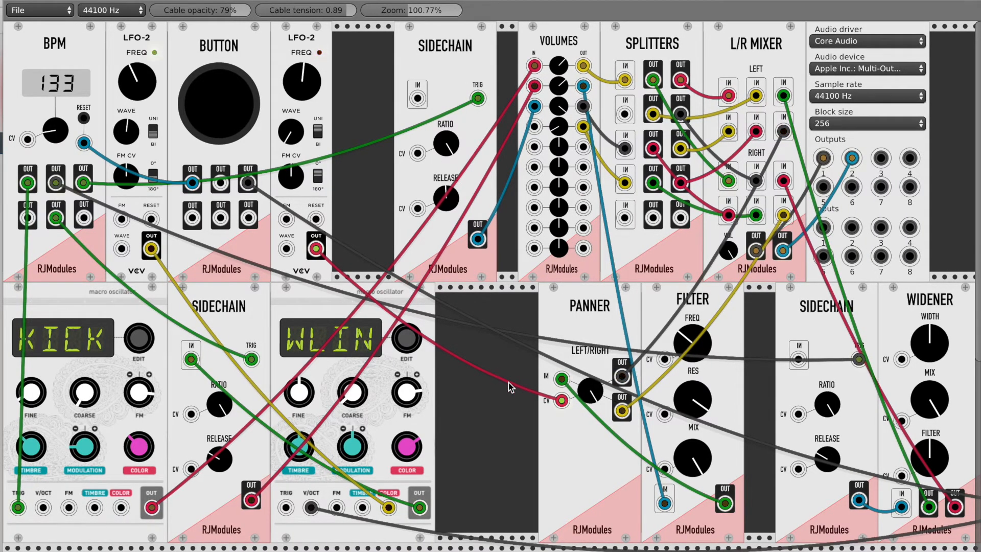
Step: Move the Twin LFO into the gap between the WLIN oscillator and the Panner, and raise its LFO1 rate
scroll(494, 367, right, 5)
scroll(353, 375, right, 3)
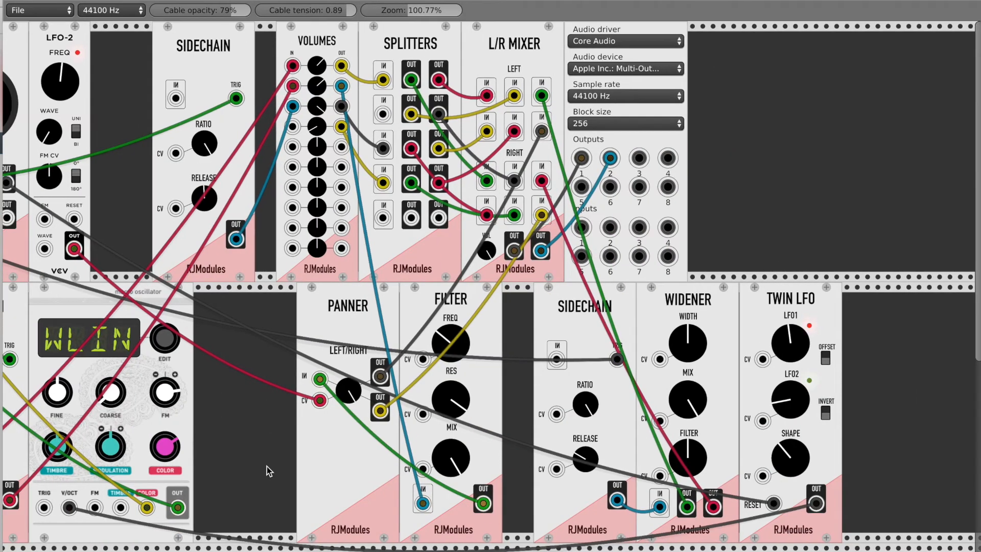
drag(776, 308, 297, 378)
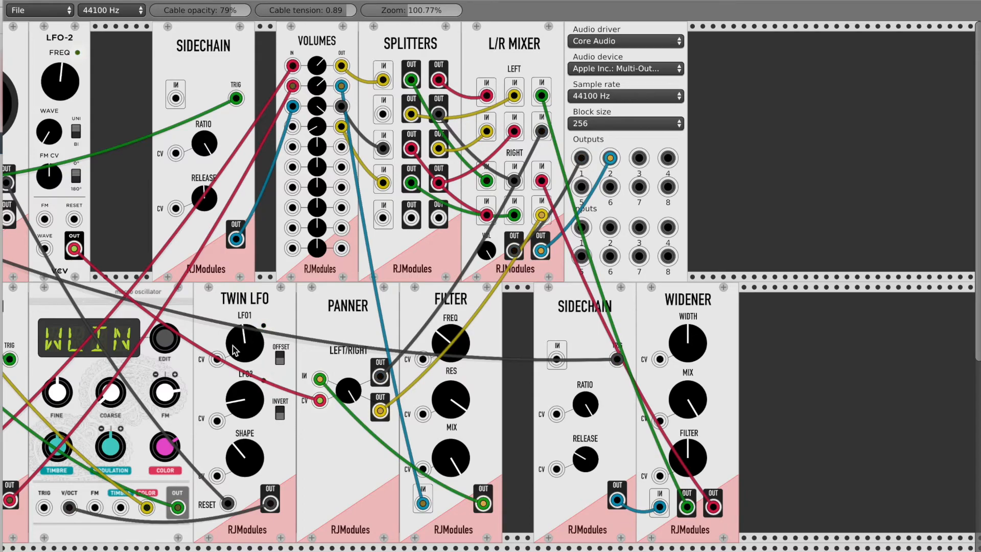
drag(232, 345, 233, 349)
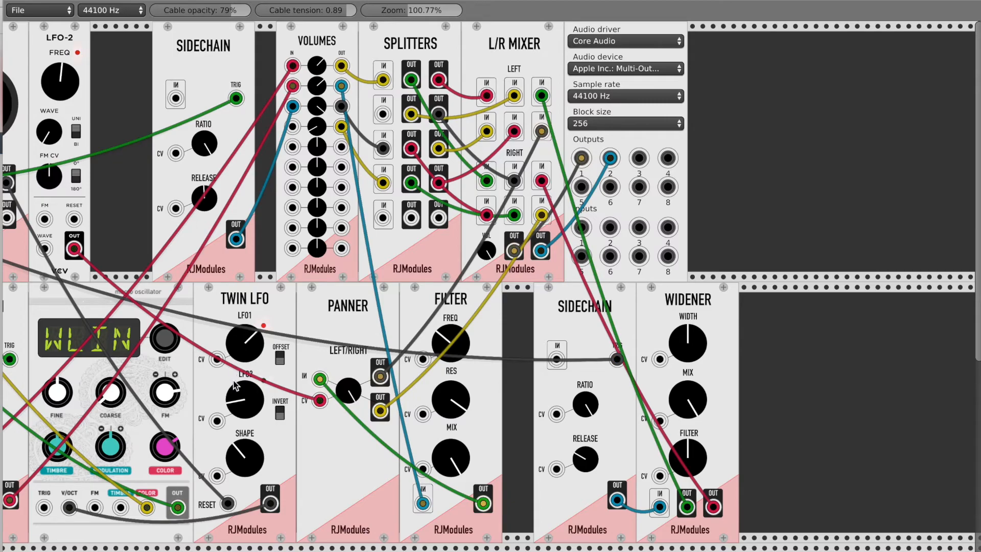
Step: Switch the WLIN oscillator's model to SUB/ and adjust the Twin LFO's LFO1 and LFO2 rates
scroll(351, 333, left, 6)
scroll(351, 333, left, 4)
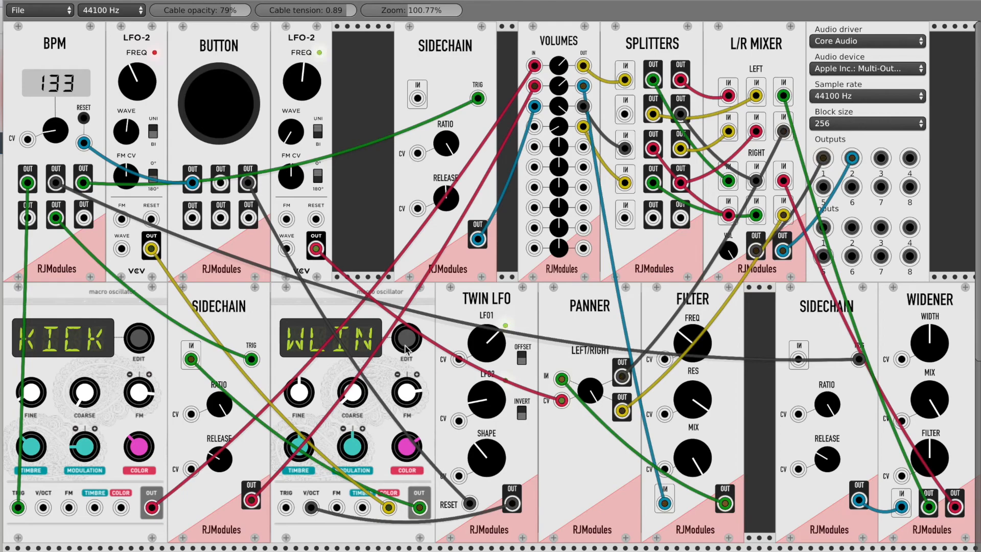
drag(405, 352, 405, 393)
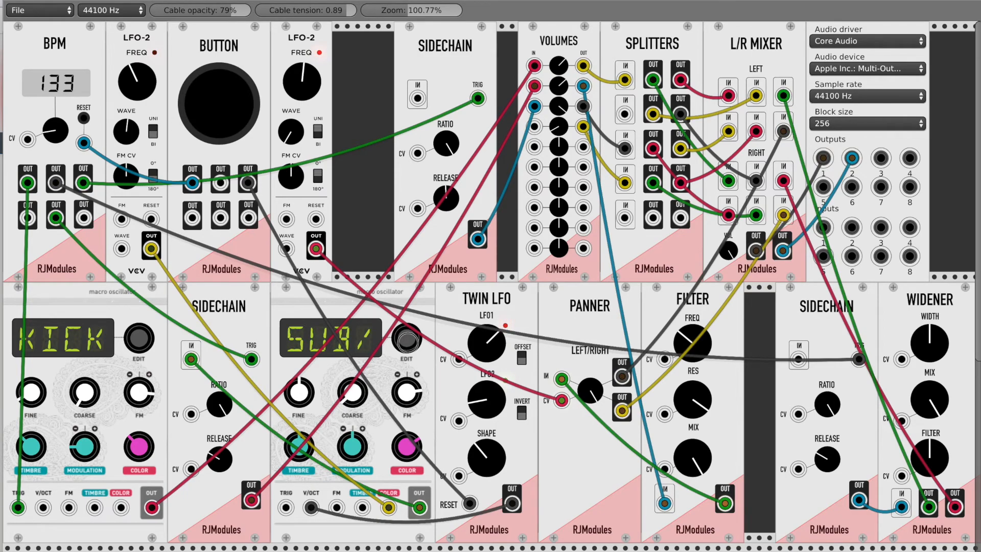
drag(484, 388, 483, 374)
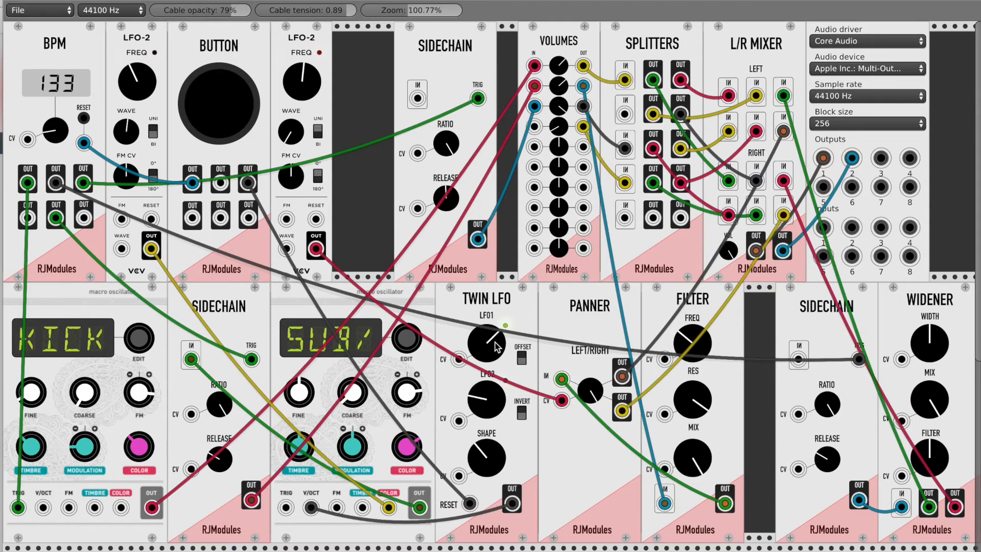
drag(487, 351, 487, 350)
drag(486, 400, 486, 393)
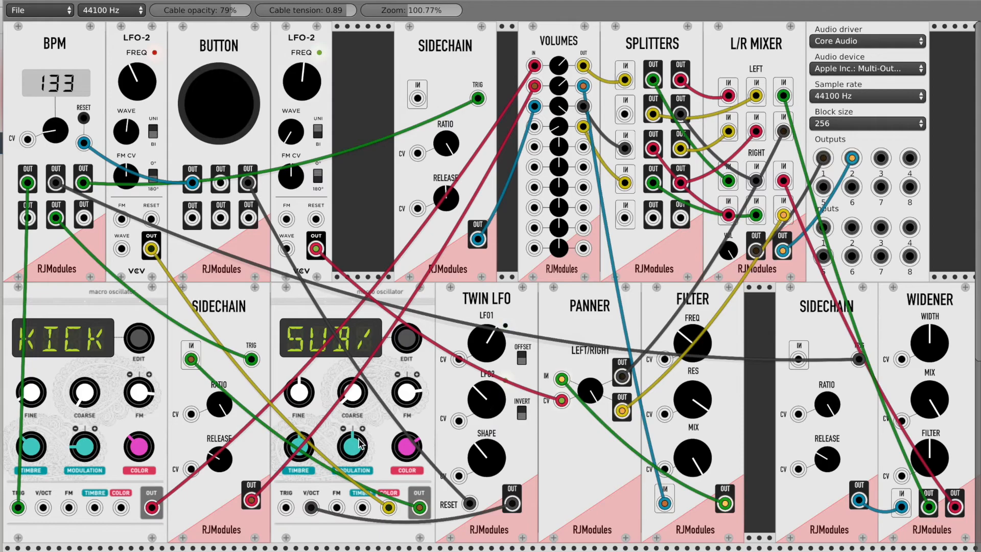
Step: Adjust the SUB/ oscillator's coarse tuning and lower the second LFO-2's frequency
drag(360, 403, 360, 401)
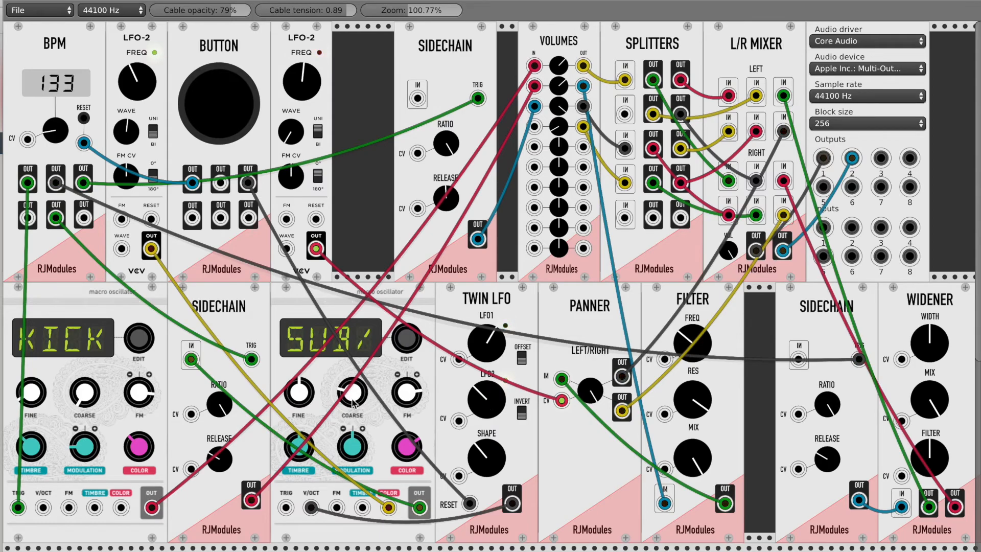
drag(360, 401, 360, 395)
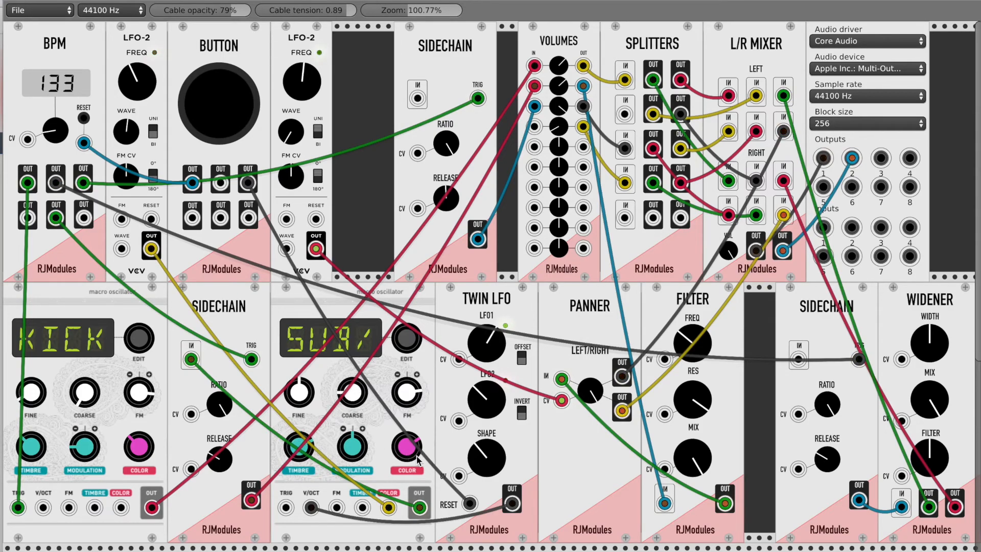
drag(301, 101, 304, 95)
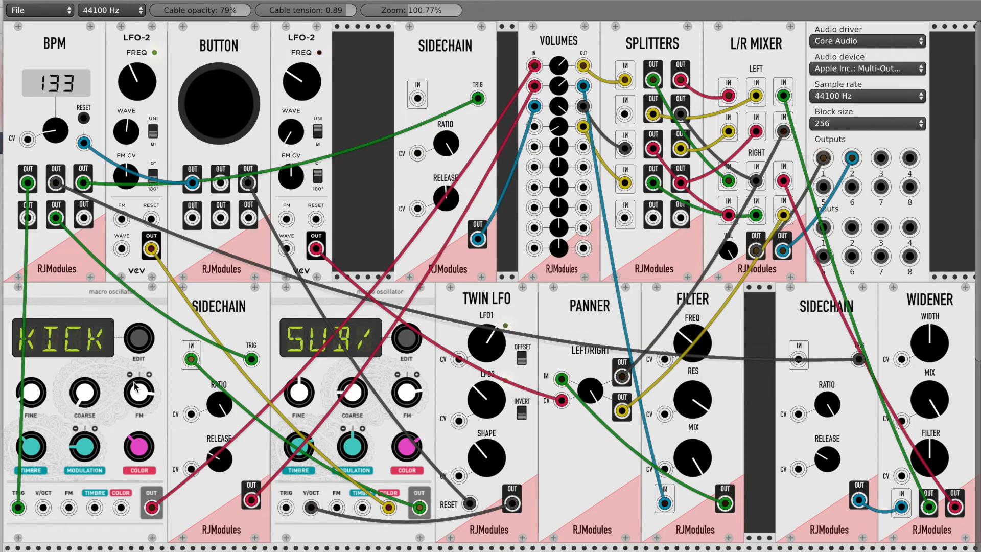
Step: Raise the KICK oscillator's timbre and modulation, and adjust its coarse tuning and color
drag(29, 452, 55, 427)
drag(75, 392, 75, 391)
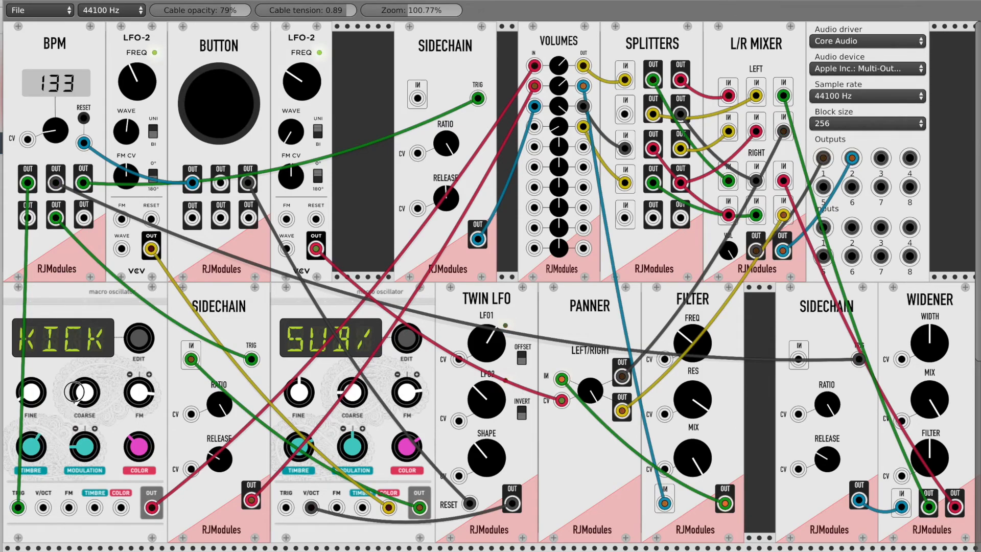
drag(80, 444, 84, 422)
drag(148, 453, 147, 453)
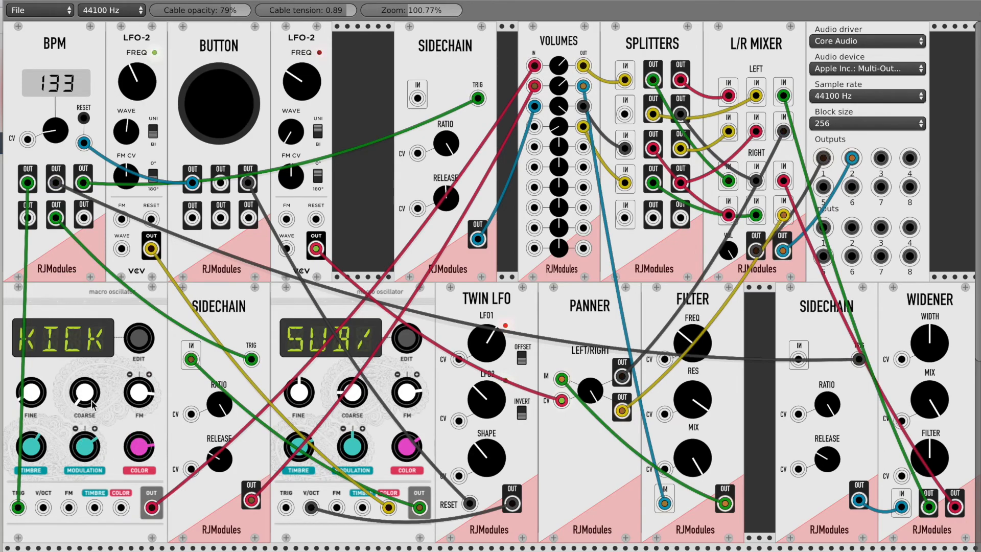
Step: Fine-tune the KICK oscillator's modulation and the first channel's level in the Volumes module
drag(82, 443, 82, 450)
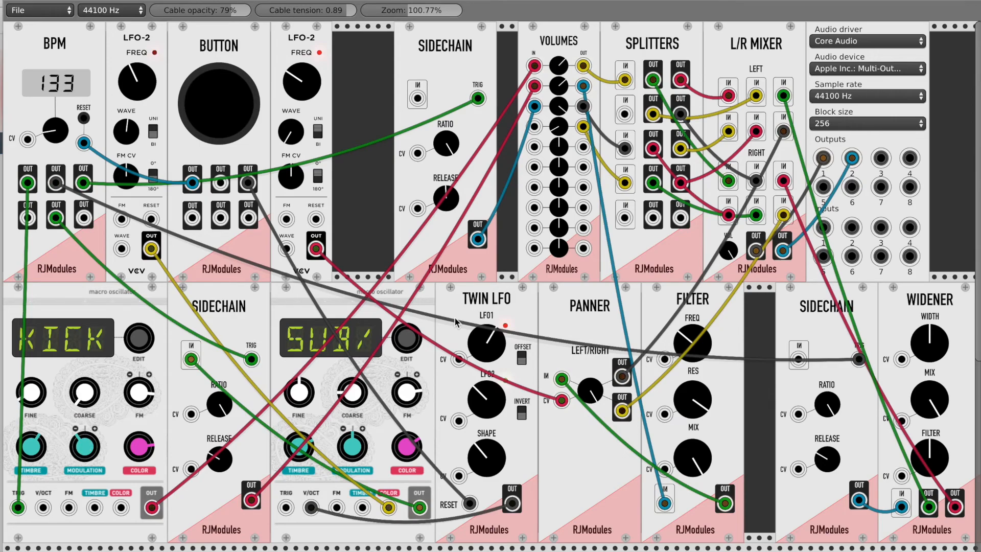
drag(558, 66, 558, 72)
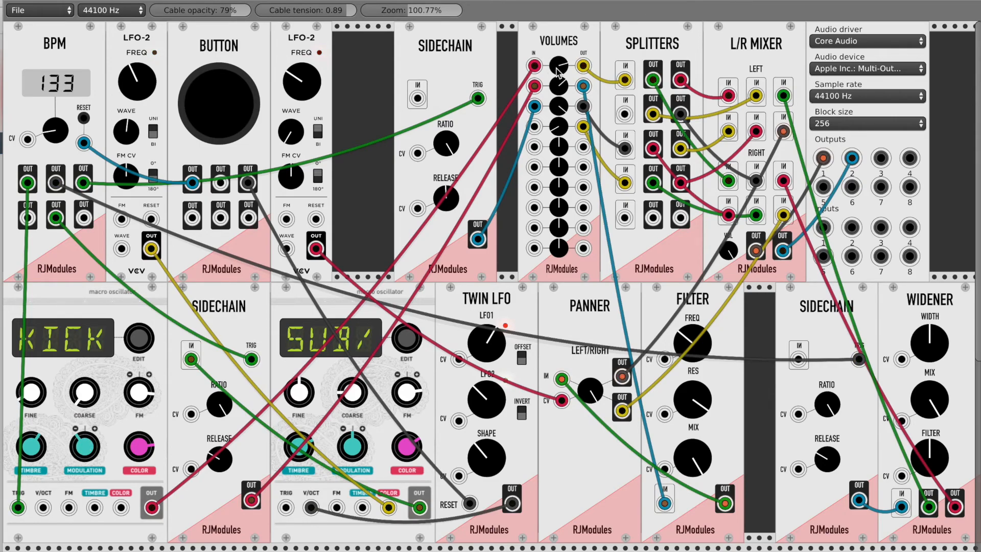
Step: Trigger the Button module three times to reset the BPM clock and the Twin LFO
click(228, 109)
click(228, 108)
click(228, 109)
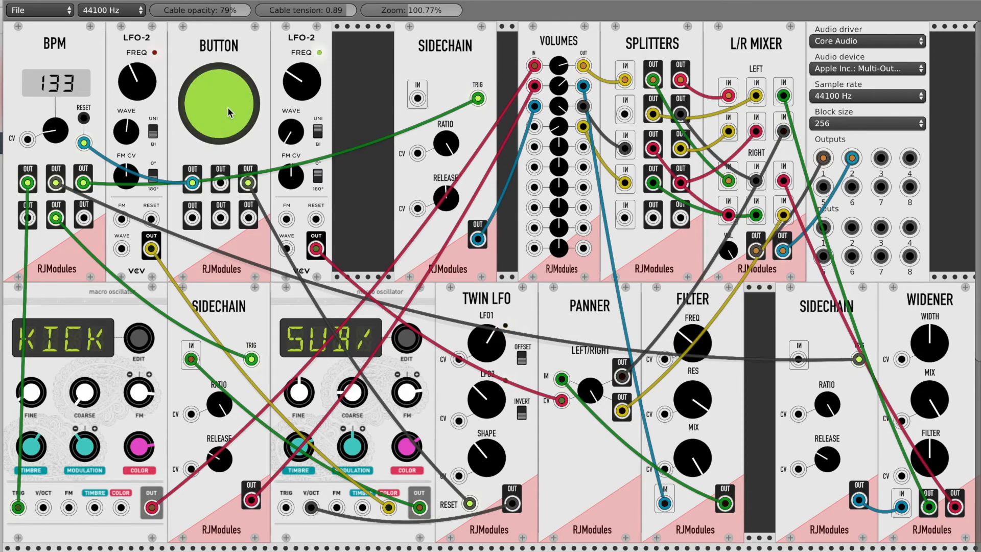
Step: Raise the Twin LFO's LFO1 rate, LFO2 rate and shape, and try its offset switch
drag(470, 341, 489, 339)
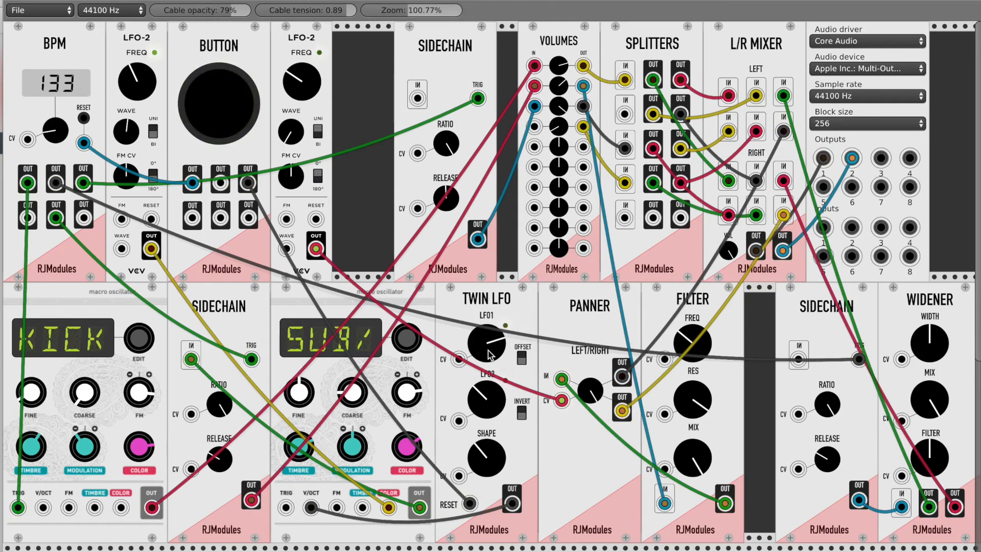
drag(492, 378, 500, 375)
click(508, 456)
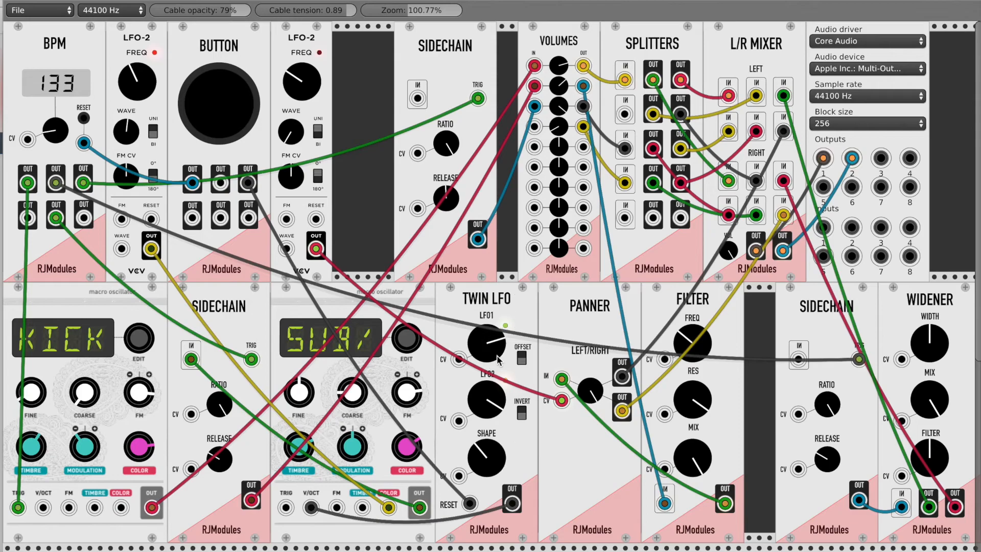
drag(497, 494, 518, 387)
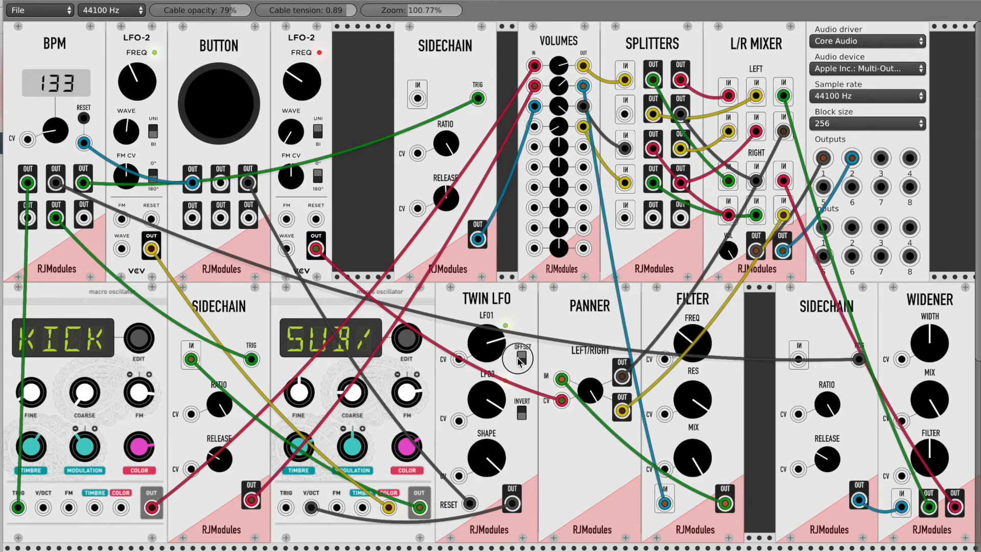
Step: Lower the Twin LFO's LFO1 and LFO2 rates again and try its invert switch
drag(501, 343, 496, 432)
drag(496, 395, 495, 401)
mouse_move(487, 348)
mouse_down()
mouse_move(486, 335)
mouse_move(487, 348)
mouse_move(496, 339)
mouse_up()
mouse_move(485, 396)
mouse_down()
mouse_move(487, 372)
mouse_move(489, 387)
mouse_up()
drag(491, 342, 491, 346)
click(521, 412)
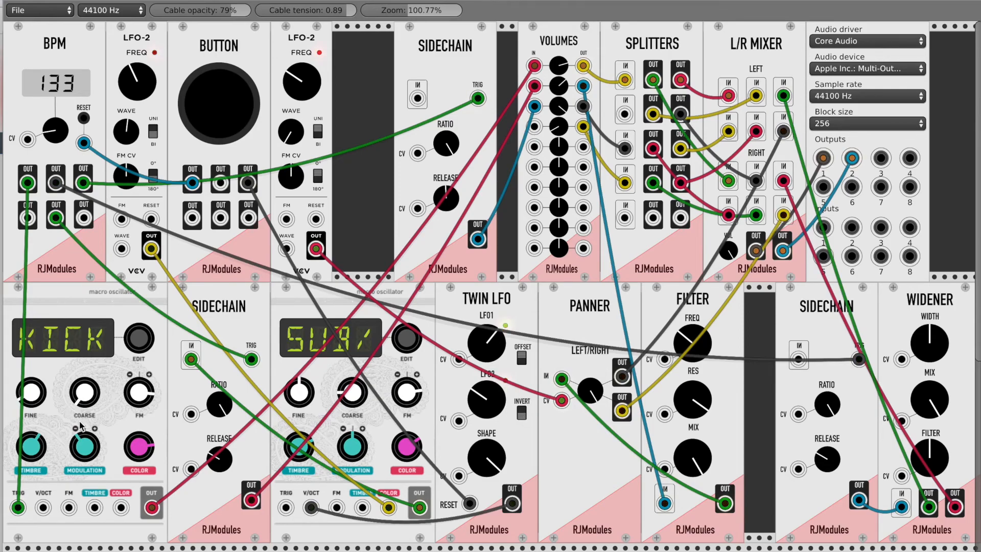
Step: Adjust the KICK oscillator's fine tuning and the SUB/ oscillator's coarse tuning
drag(35, 392, 36, 415)
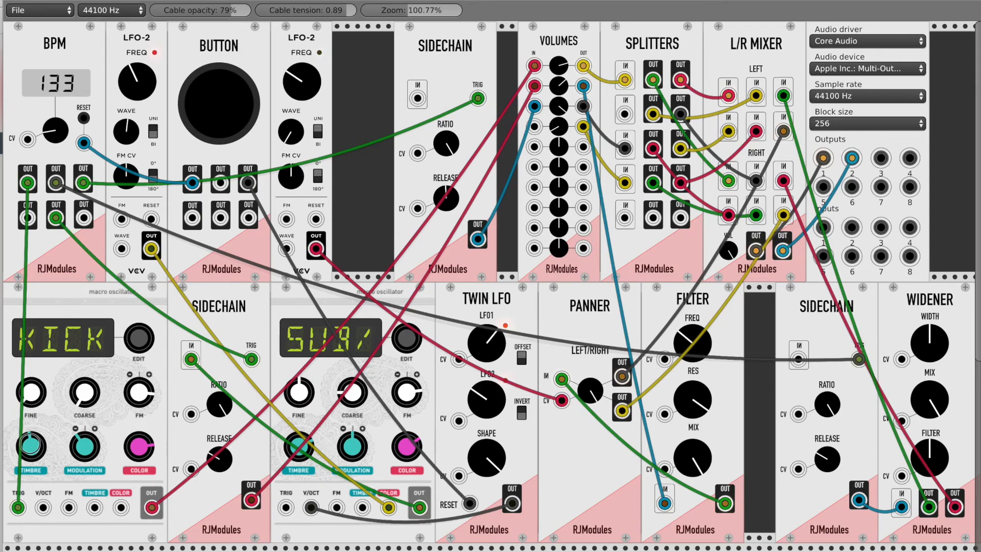
drag(349, 394, 352, 398)
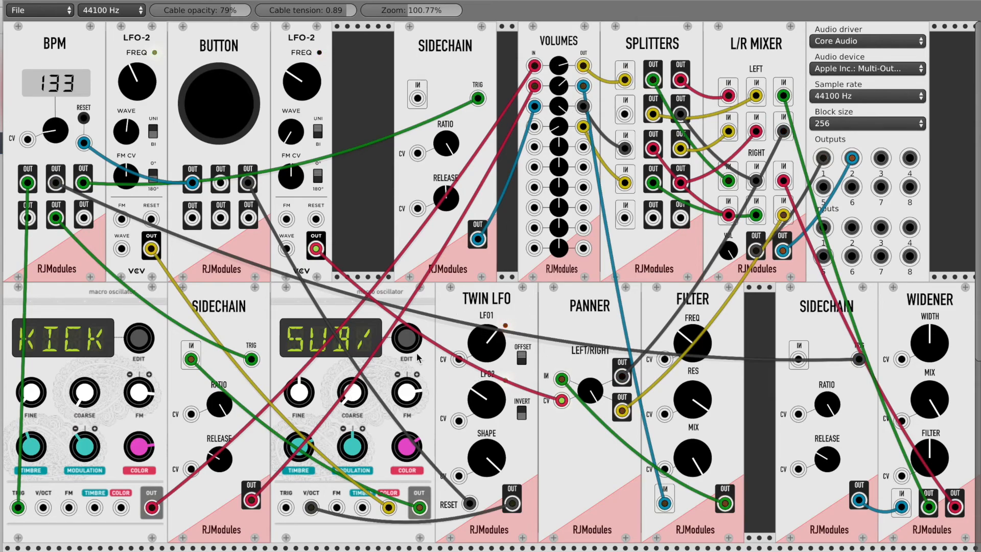
Step: Try the SNAR model on the KICK oscillator before returning it to KICK, and switch the SUB/ oscillator through RING to TOY*
drag(143, 337, 143, 325)
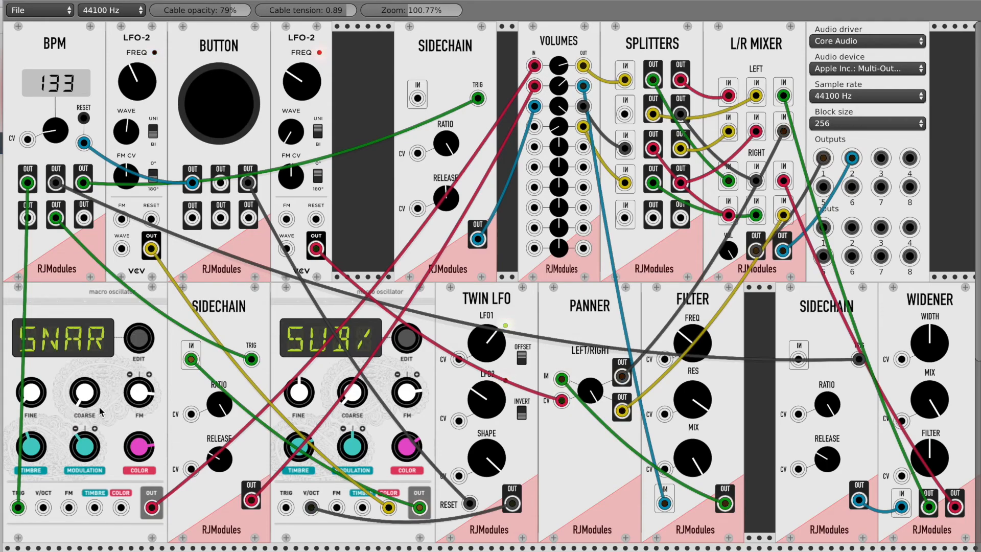
drag(405, 346, 405, 324)
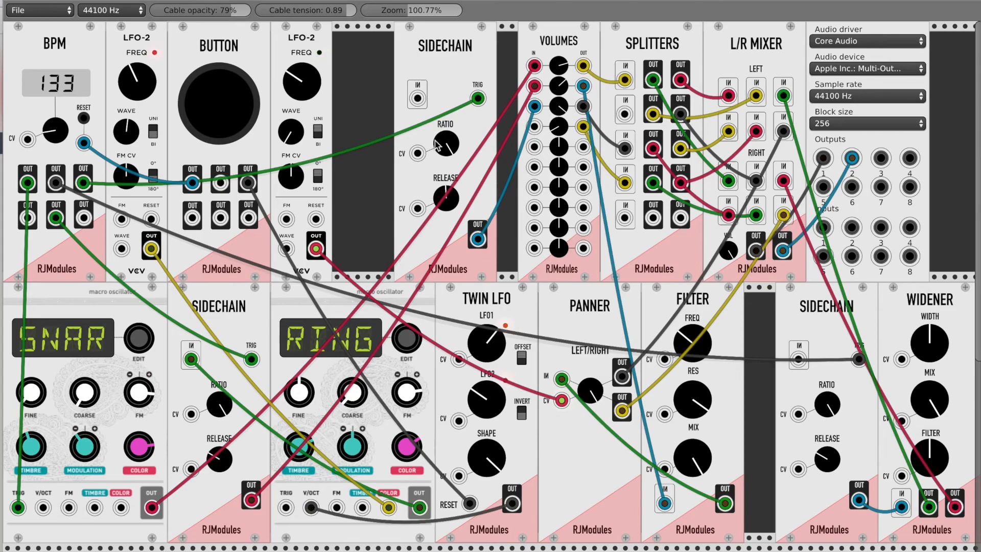
drag(414, 350, 414, 346)
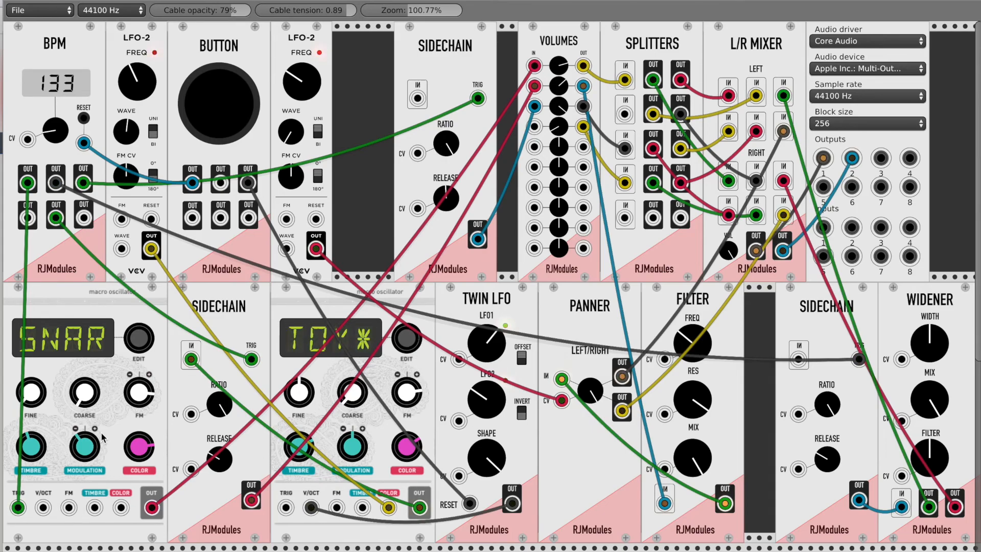
drag(138, 345, 138, 348)
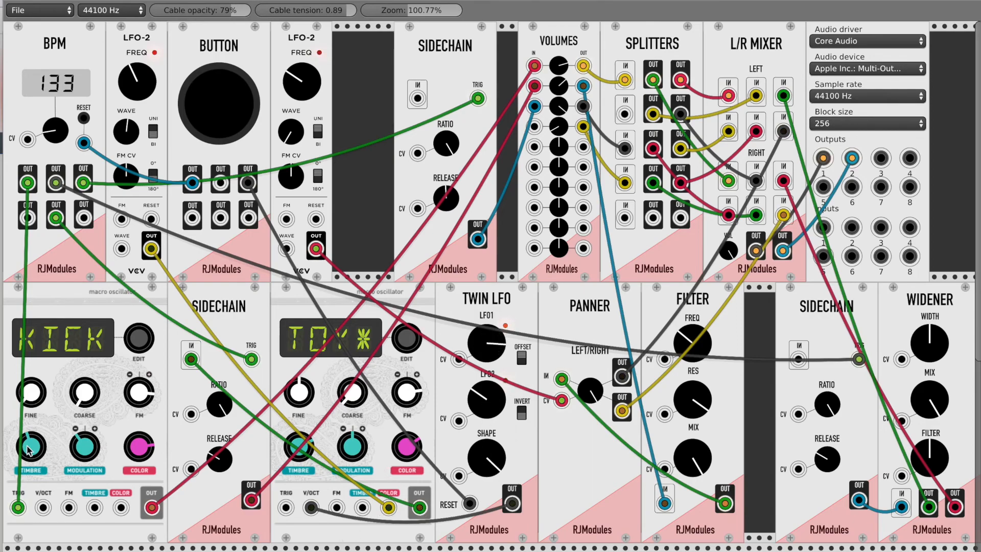
Step: Raise the Twin LFO's LFO2 rate and lower its shape
drag(480, 448, 482, 429)
drag(487, 406, 489, 402)
drag(489, 440, 489, 439)
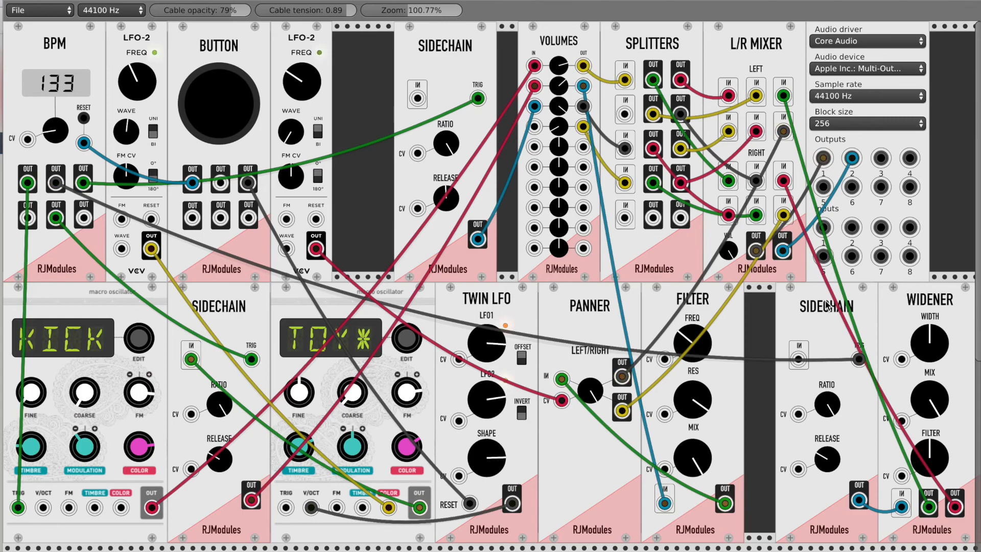
Step: Move the lower-row Sidechain beyond the Widener, and adjust the Filter's frequency and resonance
drag(807, 308, 956, 303)
drag(707, 359, 704, 348)
drag(703, 394, 703, 382)
drag(702, 342, 701, 355)
Step: Duplicate the second LFO-2 into space freed beside the upper Sidechain, and connect the copy's output to the Filter's frequency CV
drag(435, 35, 456, 35)
click(302, 35)
key(super+d)
drag(376, 252, 664, 359)
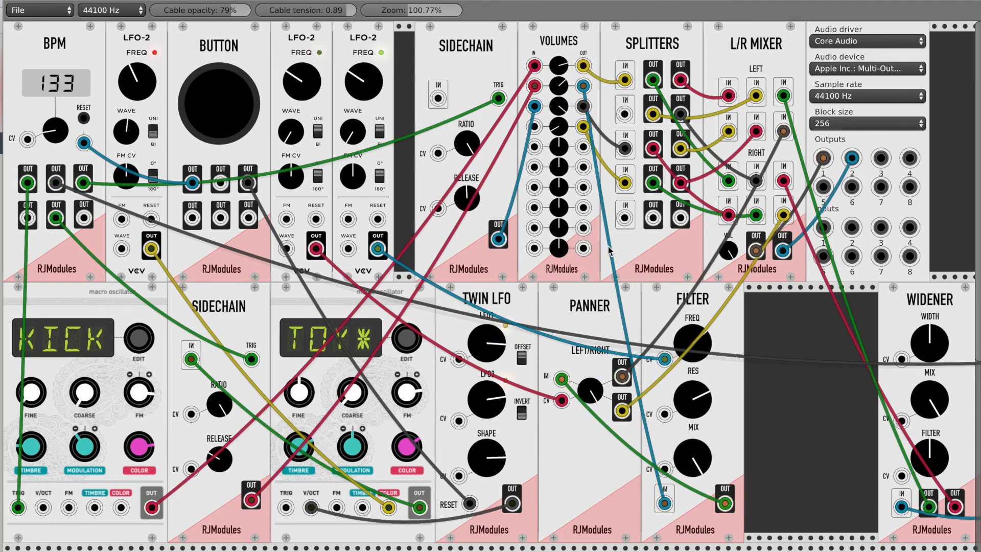
Step: Lower the duplicated LFO-2's frequency and switch the TOY* oscillator's model to CSAW
drag(359, 82, 356, 105)
drag(409, 353, 409, 349)
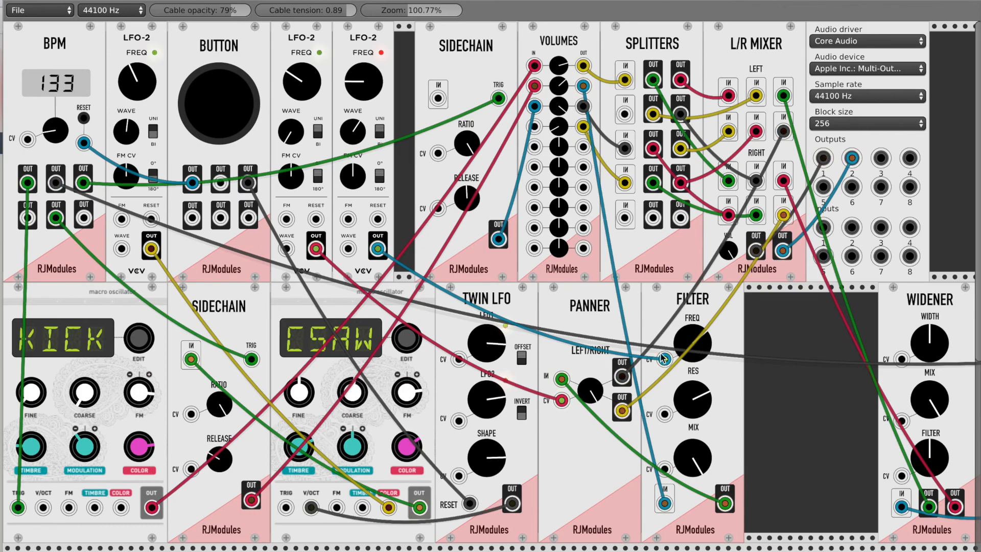
Step: Disconnect the third LFO-2 from the Filter's frequency CV and readjust the Filter's frequency
drag(692, 342, 656, 394)
drag(695, 360, 695, 351)
Step: Lower the second LFO-2's frequency and raise the first LFO-2's frequency
drag(309, 77, 310, 79)
drag(148, 69, 148, 69)
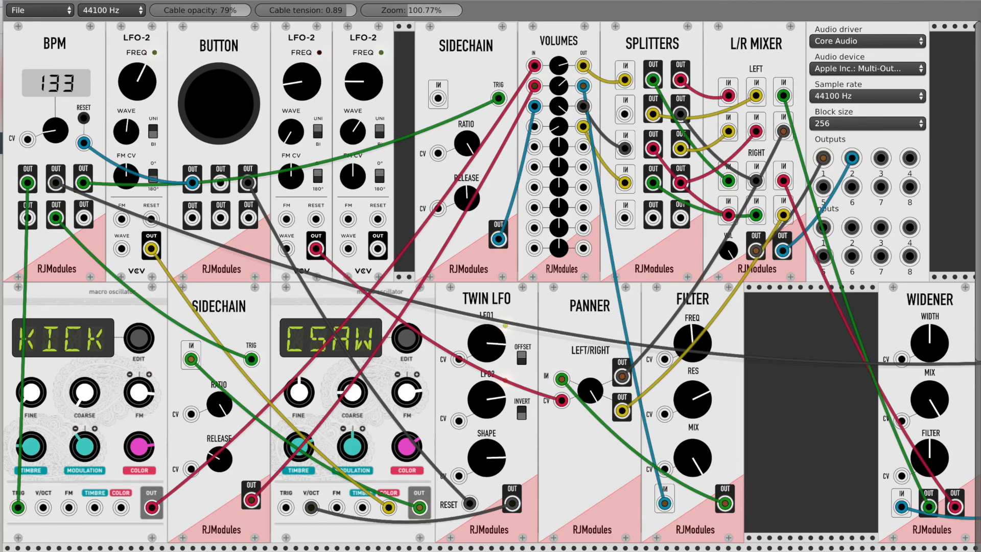
Step: Lower the Twin LFO's LFO1 and LFO2 rates and its shape
drag(495, 346, 495, 349)
drag(484, 404, 484, 408)
drag(486, 339, 484, 343)
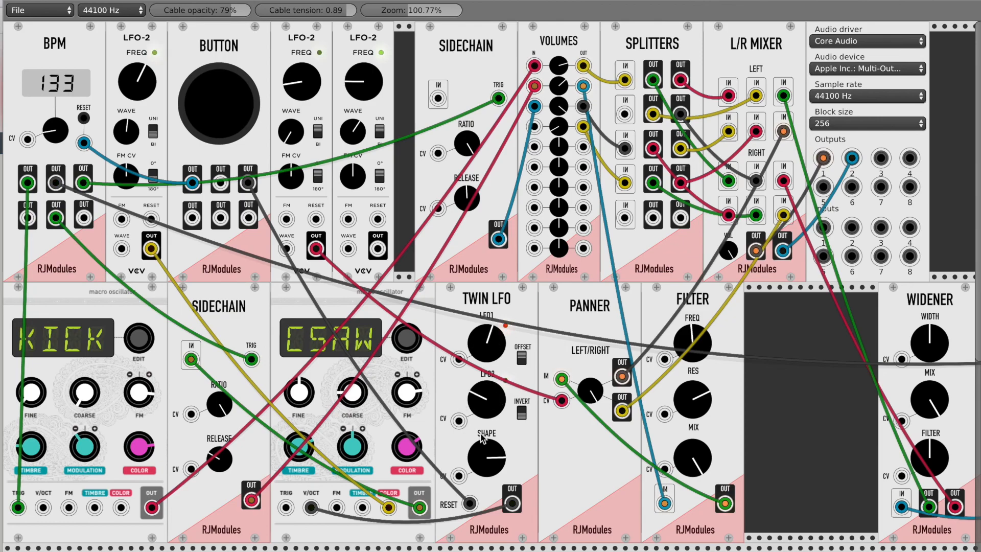
drag(486, 454, 486, 453)
Step: Adjust the CSAW oscillator's color and timbre, and connect the third LFO-2's output to its timbre CV
drag(415, 456, 415, 464)
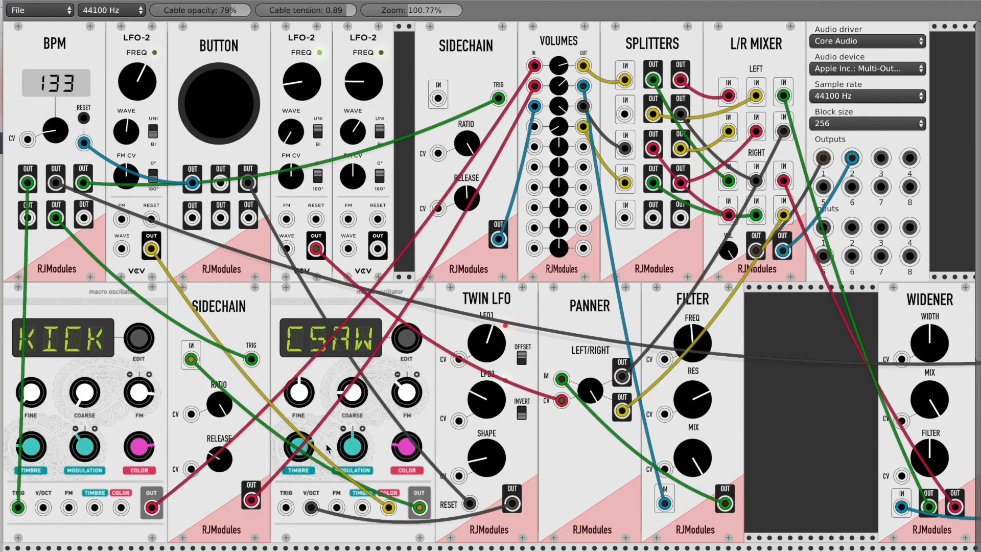
mouse_move(295, 443)
mouse_down()
mouse_move(294, 453)
mouse_move(295, 440)
mouse_up()
drag(378, 249, 362, 389)
scroll(424, 543, up, 2)
drag(295, 404, 295, 370)
Step: Raise the third LFO-2's frequency, adjust its wave, FM CV and switches, and raise the second LFO-2's frequency
drag(368, 32, 368, 6)
drag(359, 82, 360, 115)
click(381, 85)
click(379, 130)
mouse_move(353, 94)
mouse_down()
mouse_move(354, 69)
mouse_move(362, 84)
mouse_up()
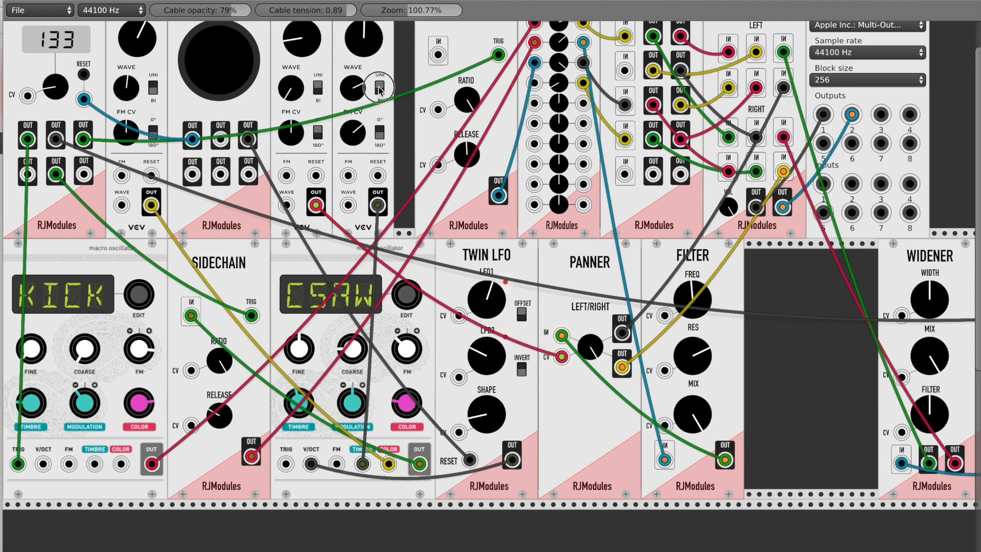
scroll(373, 287, up, 3)
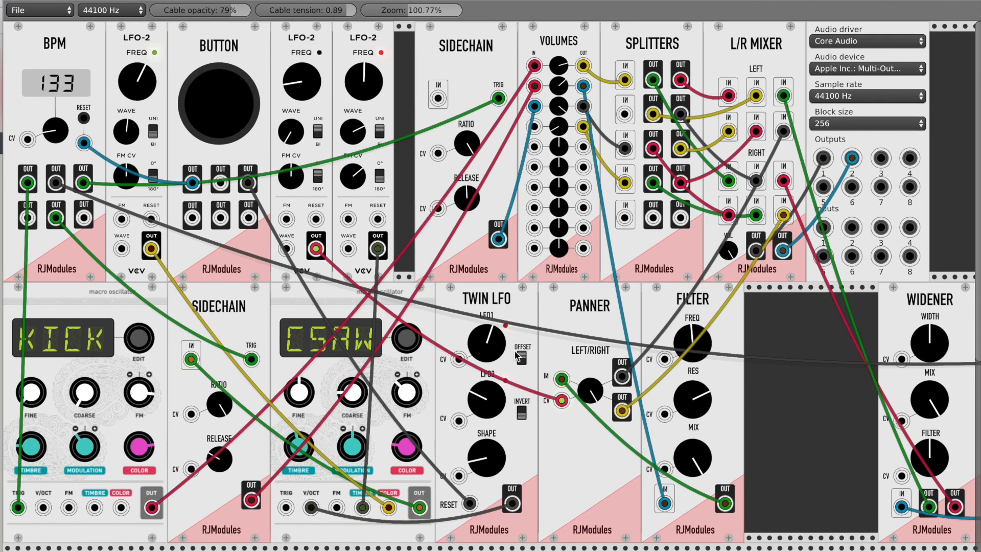
mouse_move(312, 89)
mouse_down()
mouse_move(313, 71)
mouse_move(314, 90)
mouse_up()
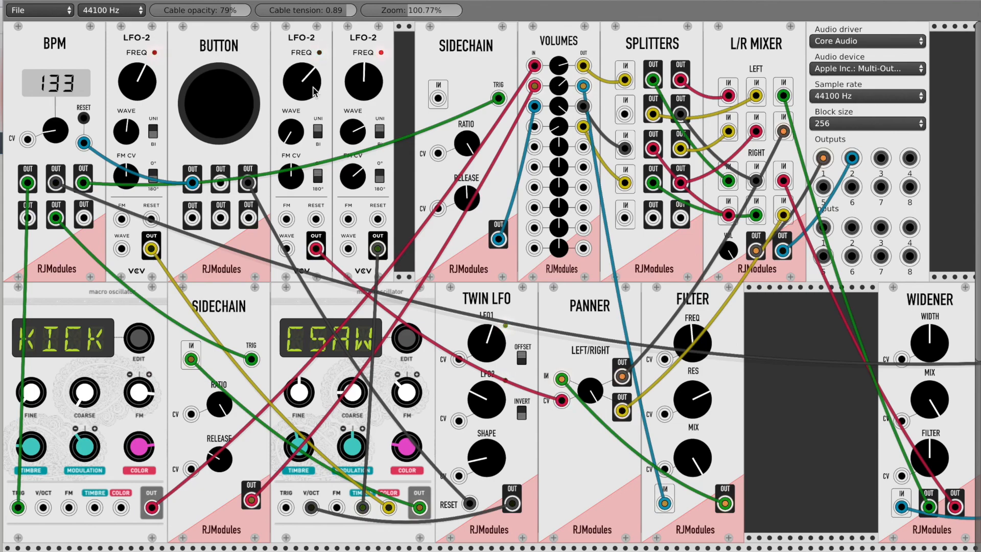
Step: Disconnect both L/R Mixer outputs from the audio interface and bring up the screen recorder's options
drag(852, 158, 811, 275)
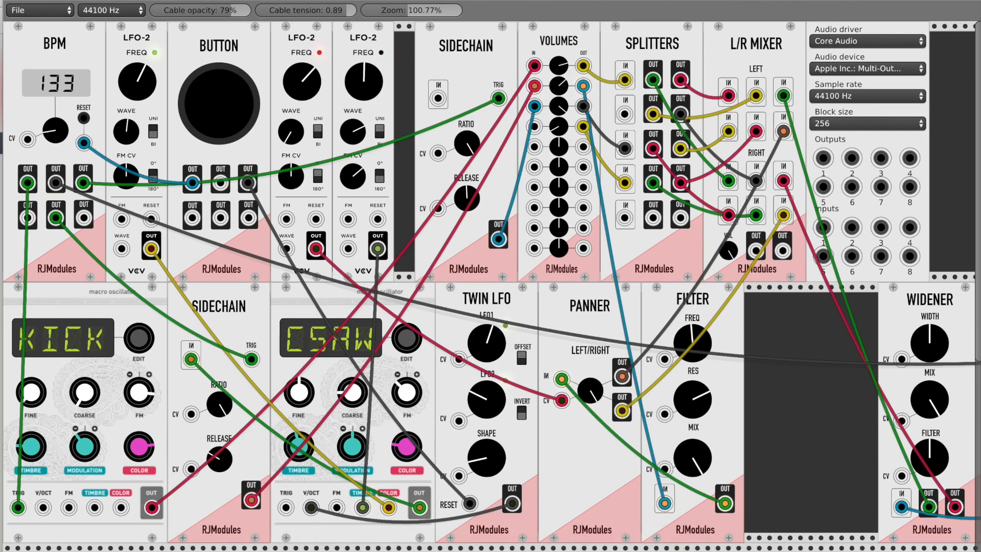
right_click(728, 542)
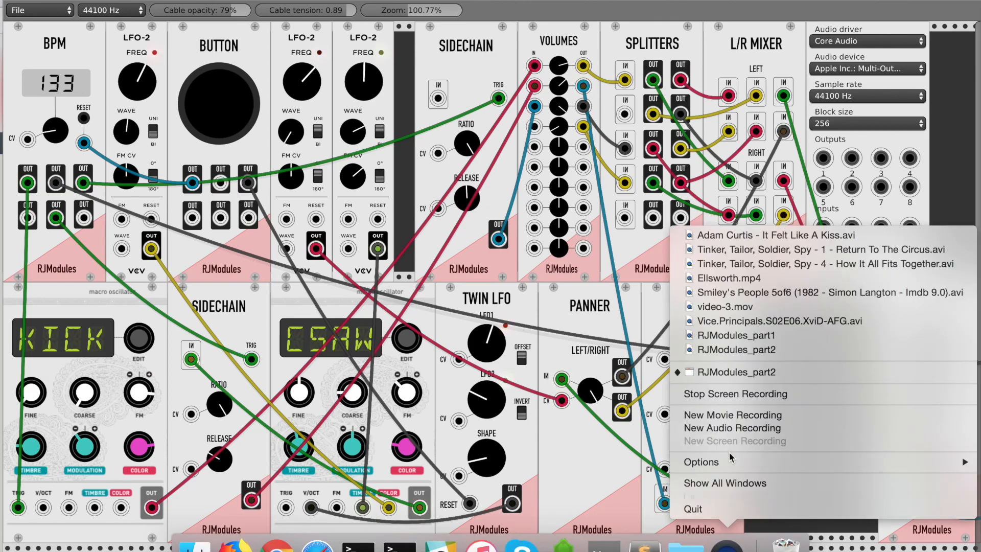